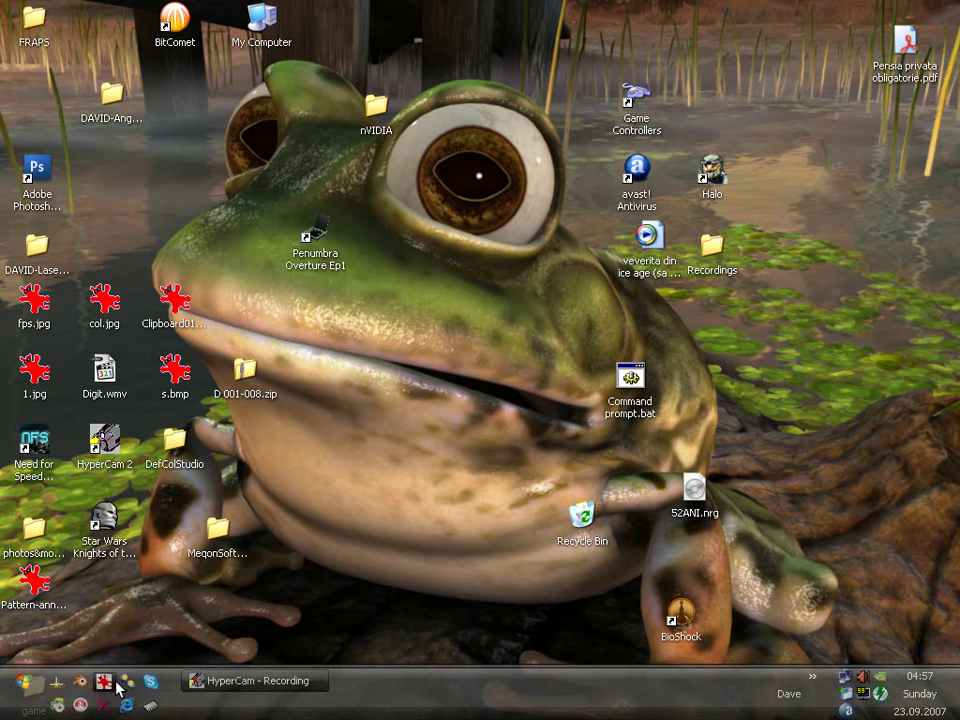
- Launch Blender 2.45 from the quick-launch bar
{"action": "left_click", "coordinate": [80, 681]}
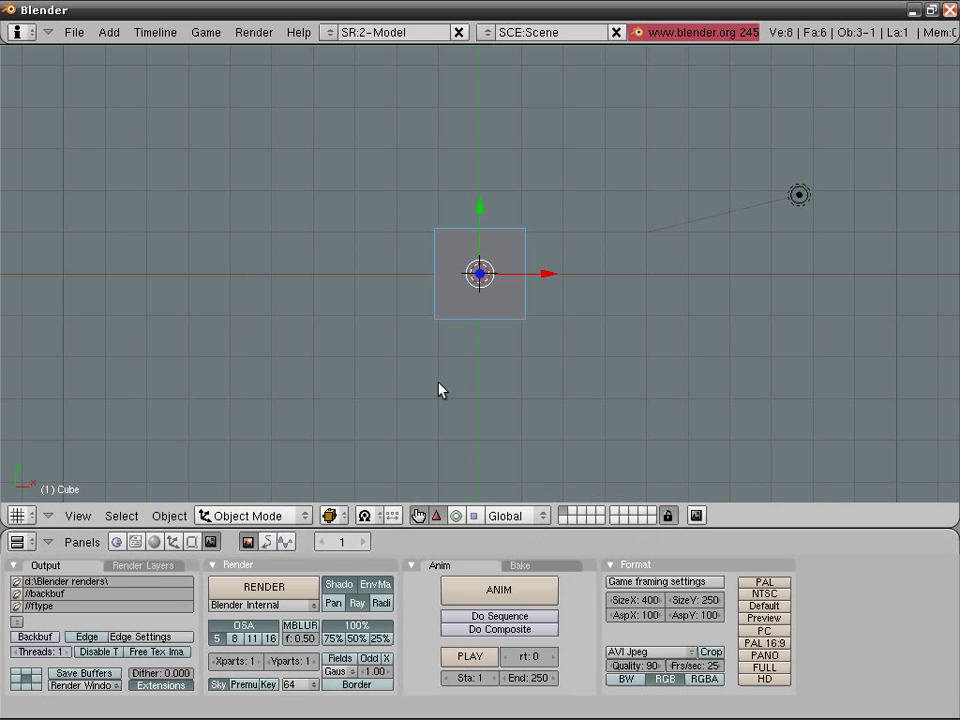
- Add a mesh plane, scale it about 2.2 times and move it down as the floor
{"action": "middle_click_drag", "start_coordinate": [519, 358], "coordinate": [399, 281]}
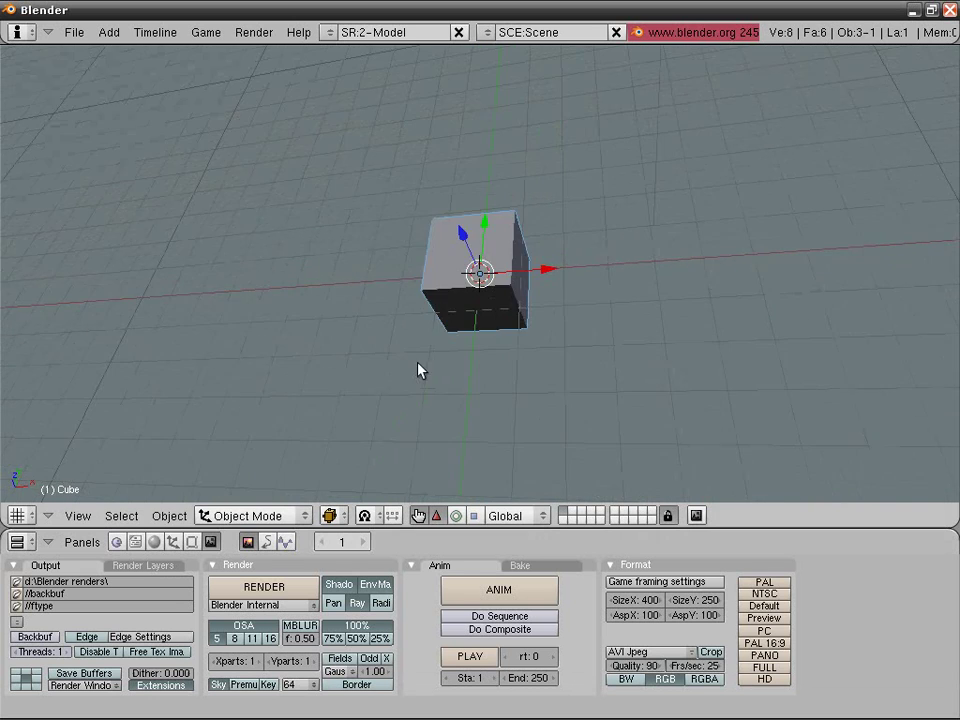
{"action": "key", "text": "KP_7"}
{"action": "key", "text": "space"}
{"action": "mouse_move", "coordinate": [540, 374]}
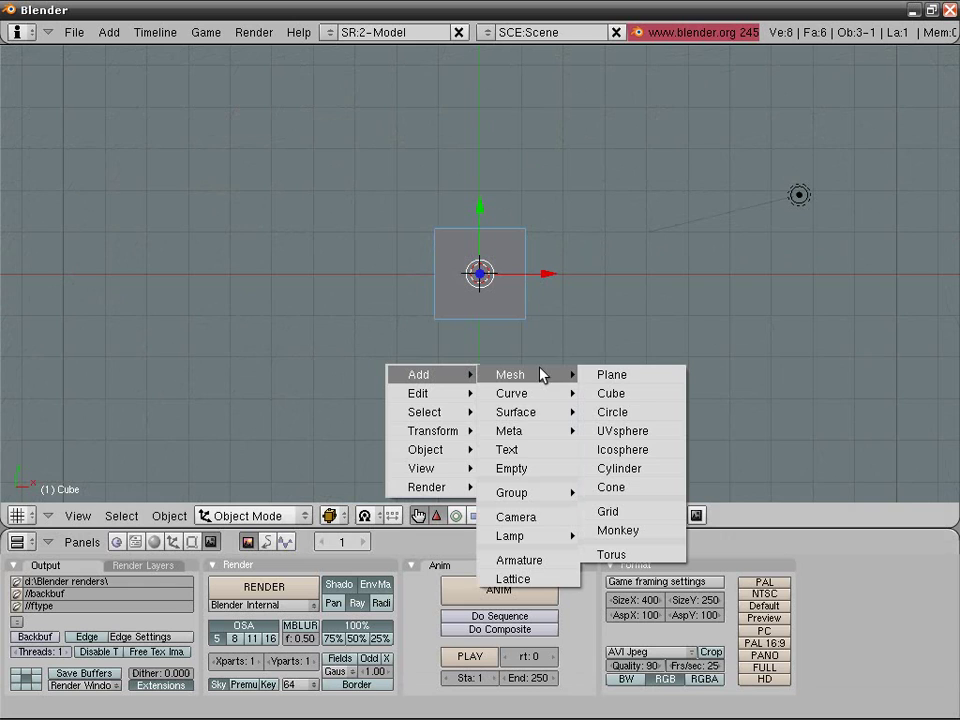
{"action": "left_click", "coordinate": [606, 377]}
{"action": "middle_click_drag", "start_coordinate": [475, 337], "coordinate": [547, 293]}
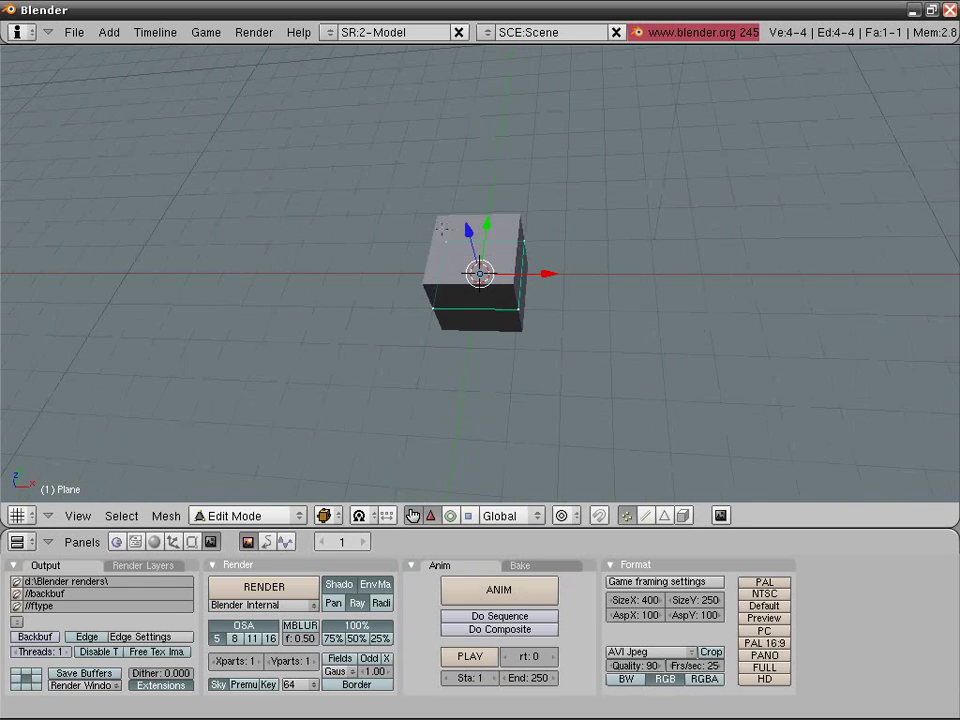
{"action": "key", "text": "Tab"}
{"action": "key", "text": "s"}
{"action": "left_click", "coordinate": [788, 386]}
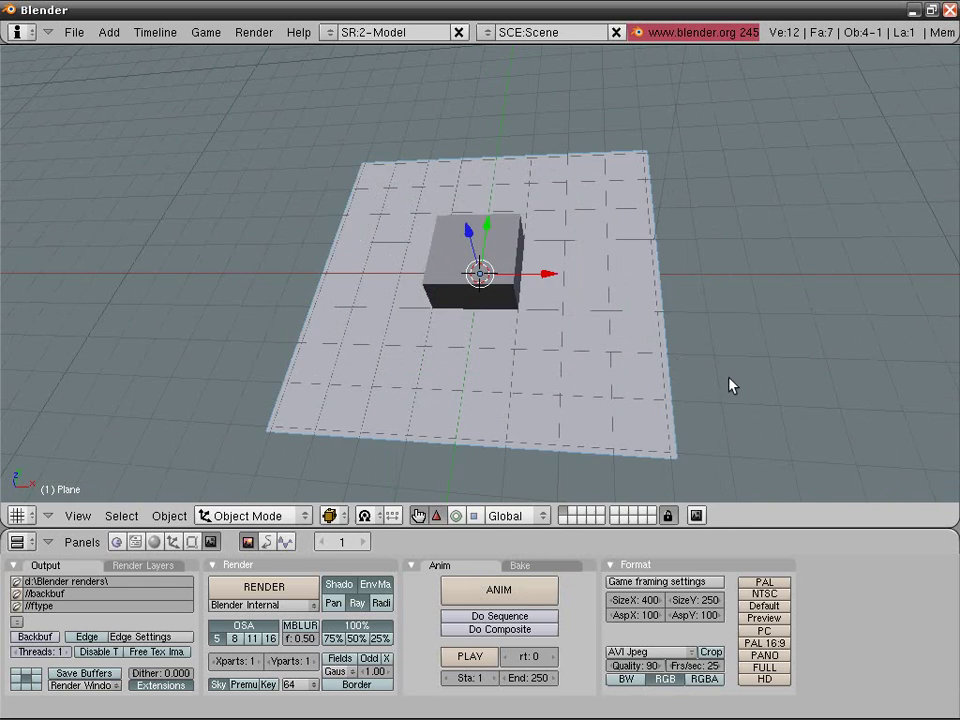
{"action": "middle_click_drag", "start_coordinate": [510, 330], "coordinate": [469, 214]}
{"action": "key", "text": "g"}
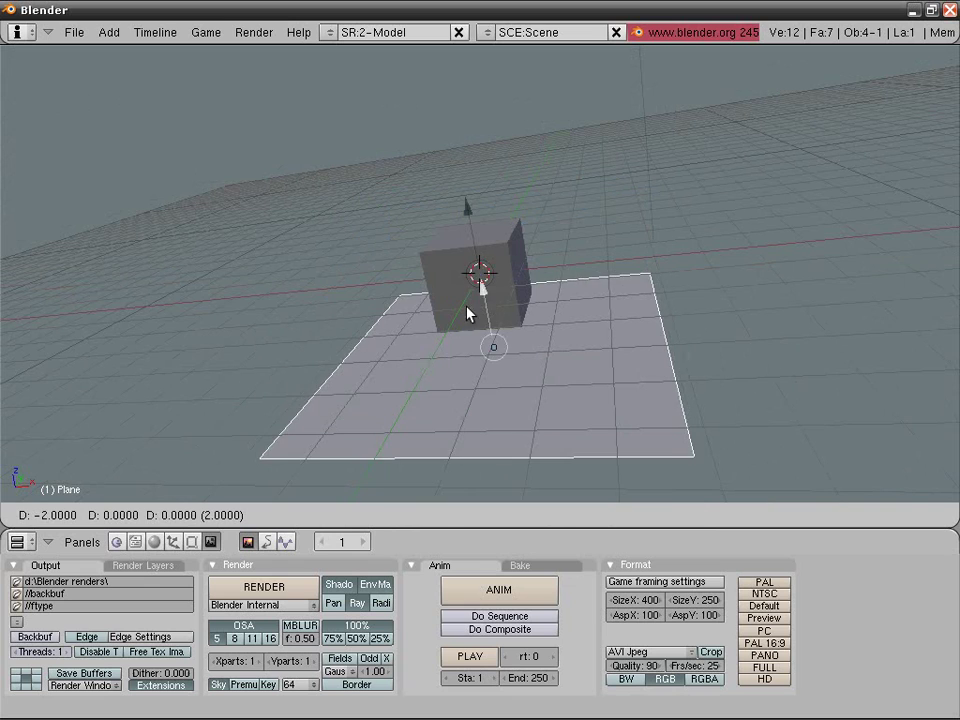
{"action": "left_click", "coordinate": [469, 332]}
- Raise the cube straight up above the plane and tilt it about 49 degrees
{"action": "right_click", "coordinate": [484, 295]}
{"action": "key", "text": "g"}
{"action": "key", "text": "z"}
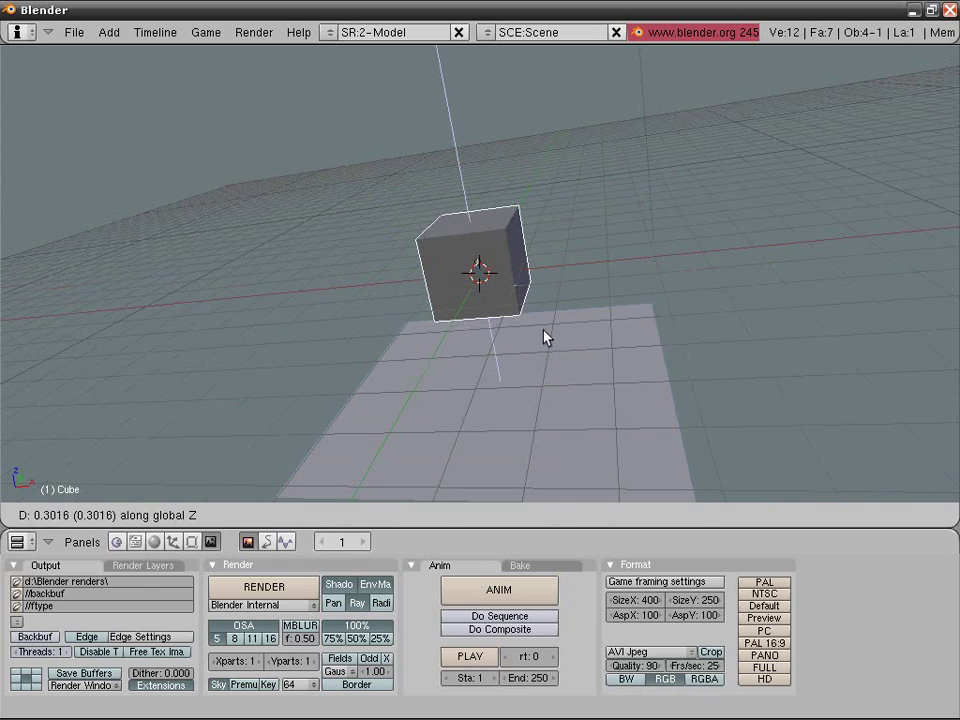
{"action": "left_click", "coordinate": [536, 287]}
{"action": "key", "text": "r"}
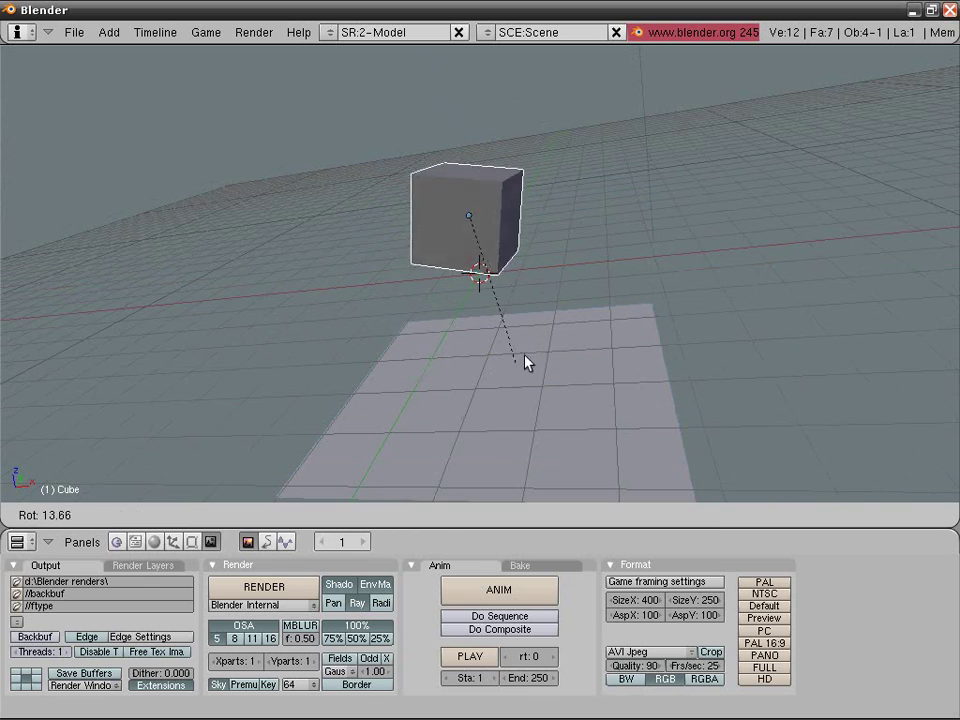
{"action": "left_click", "coordinate": [474, 300]}
{"action": "middle_click_drag", "start_coordinate": [474, 300], "coordinate": [634, 373]}
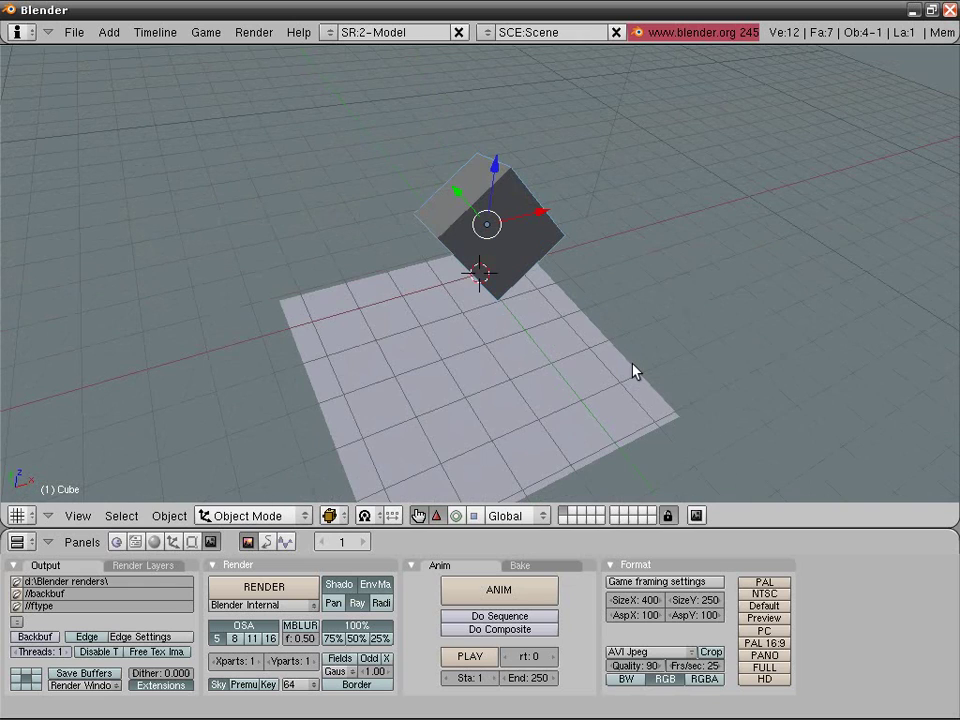
- Subdivide the cube's mesh twice, giving it 96 faces
{"action": "key", "text": "Tab"}
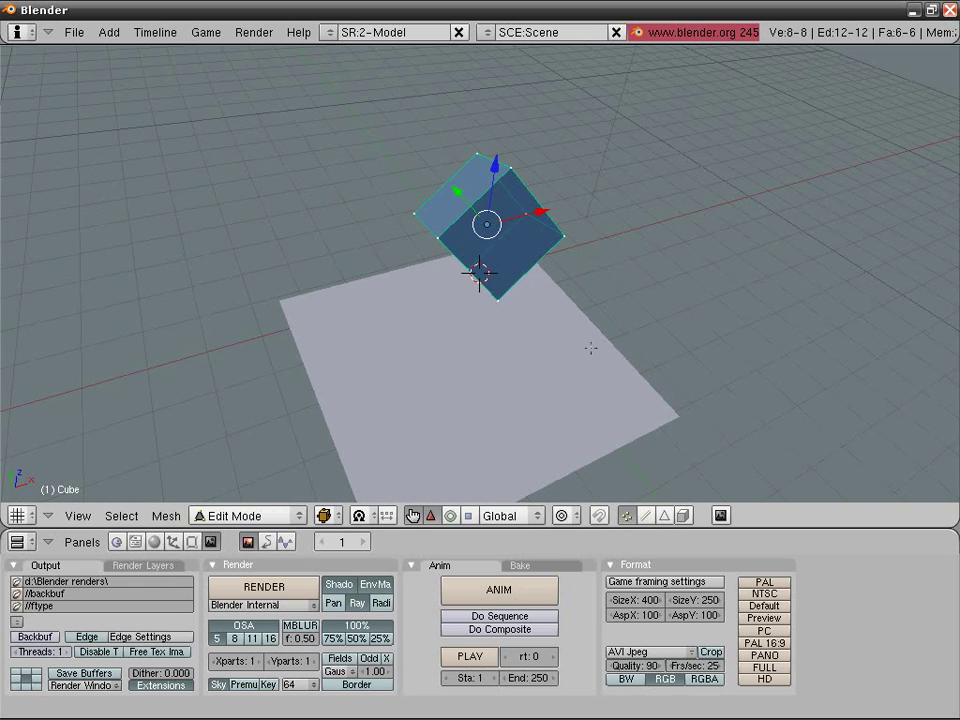
{"action": "key", "text": "w"}
{"action": "left_click", "coordinate": [530, 303]}
{"action": "key", "text": "w"}
{"action": "left_click", "coordinate": [530, 303]}
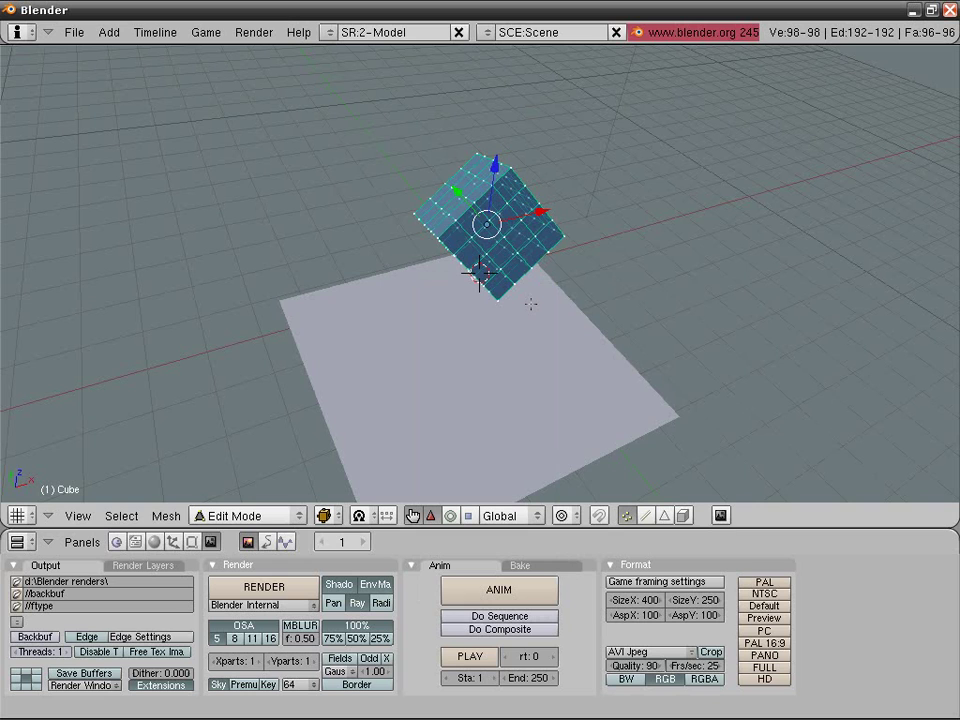
{"action": "key", "text": "Tab"}
{"action": "middle_click_drag", "start_coordinate": [530, 303], "coordinate": [430, 270]}
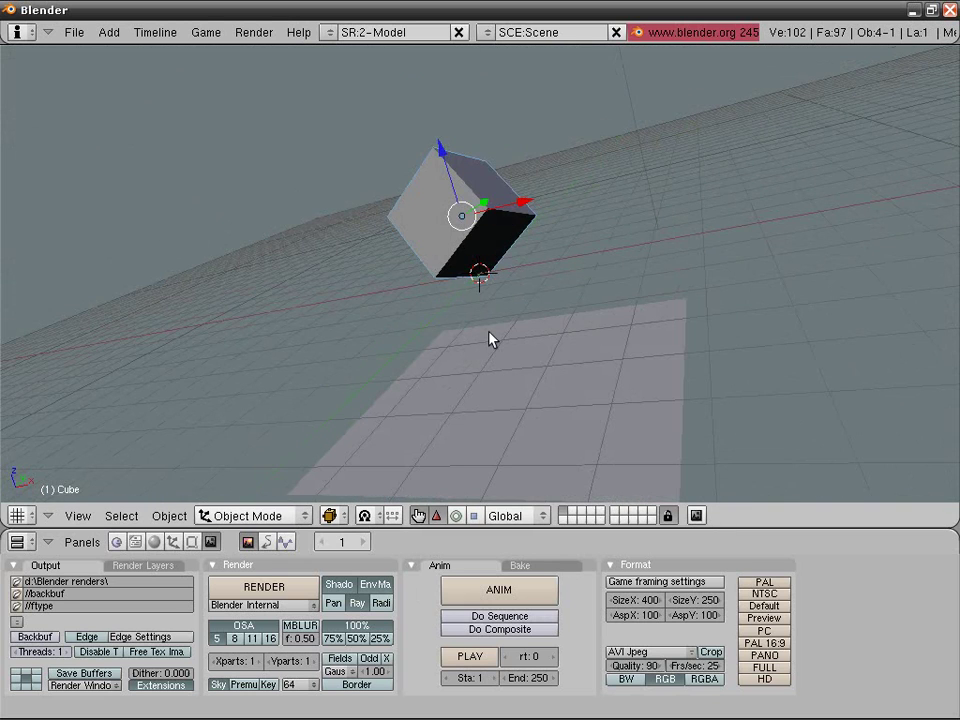
- Enable Soft Body on the cube in the Physics buttons and turn off Use Goal
{"action": "scroll", "coordinate": [490, 340], "scroll_direction": "up", "scroll_amount": 2}
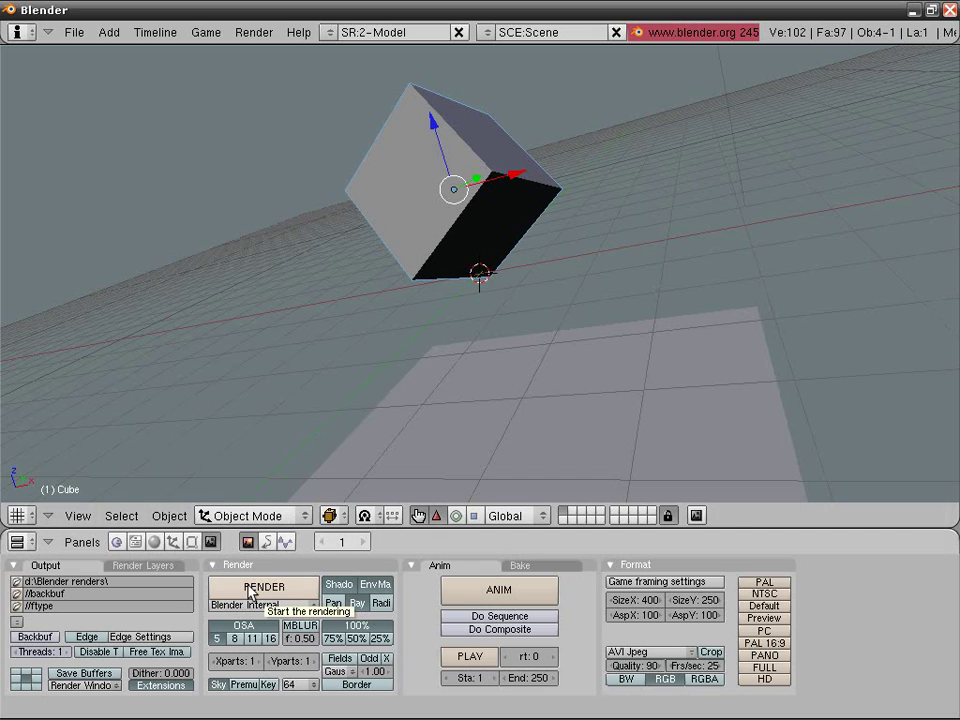
{"action": "key", "text": "F7"}
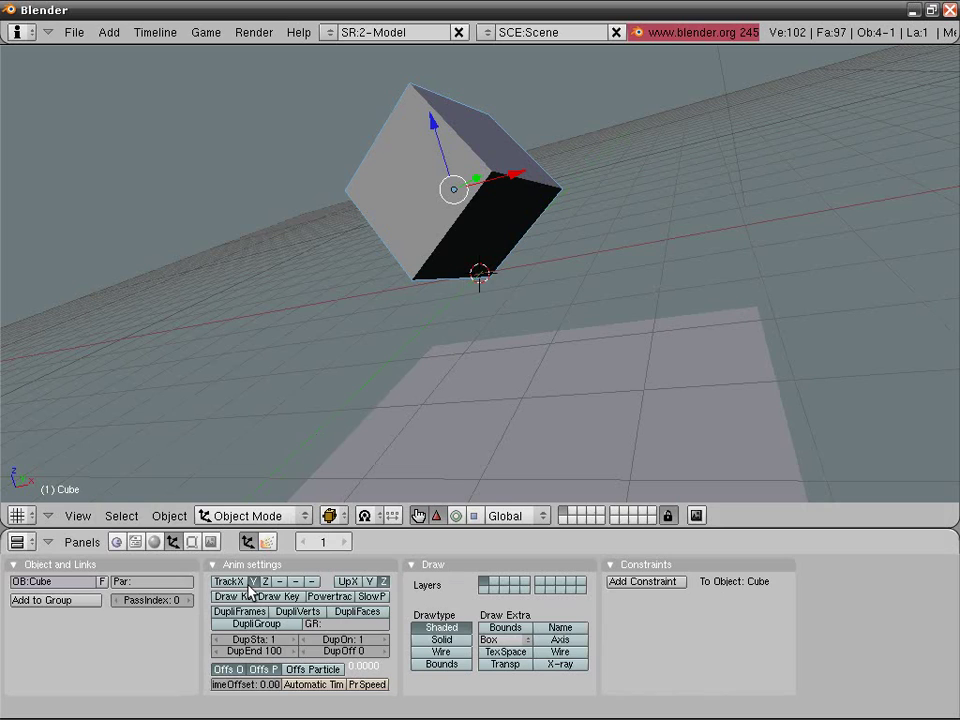
{"action": "key", "text": "F7"}
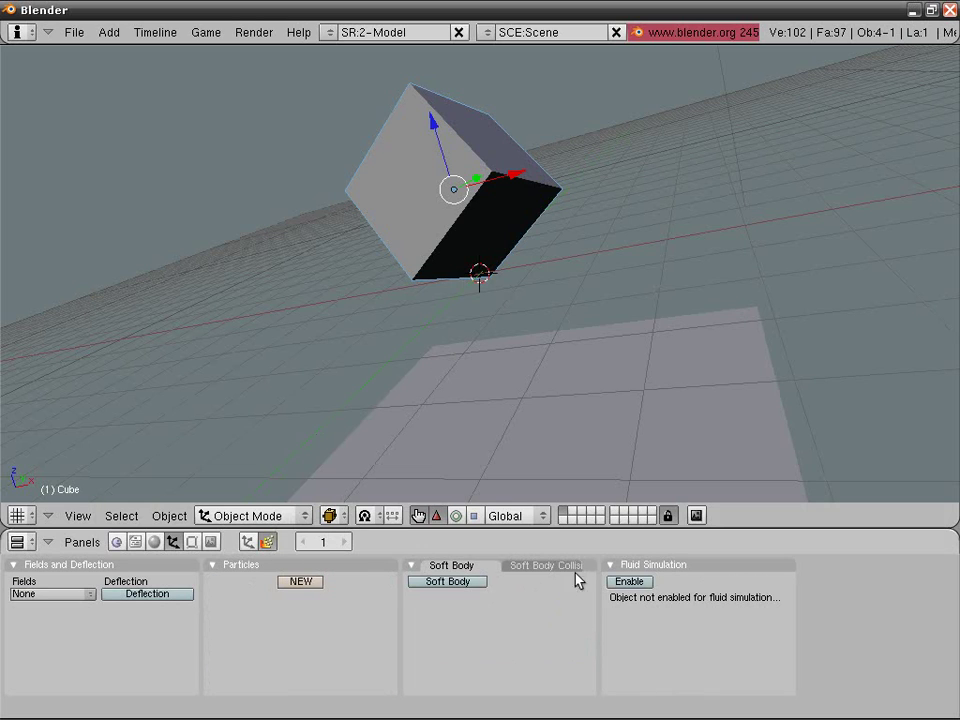
{"action": "left_click", "coordinate": [468, 583]}
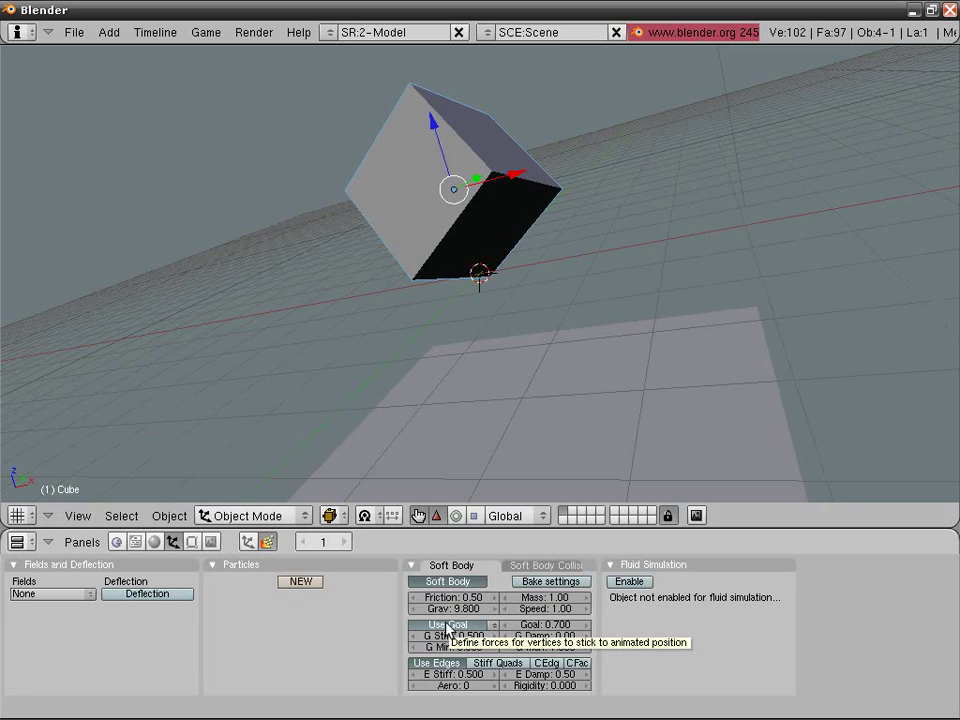
{"action": "left_click", "coordinate": [447, 626]}
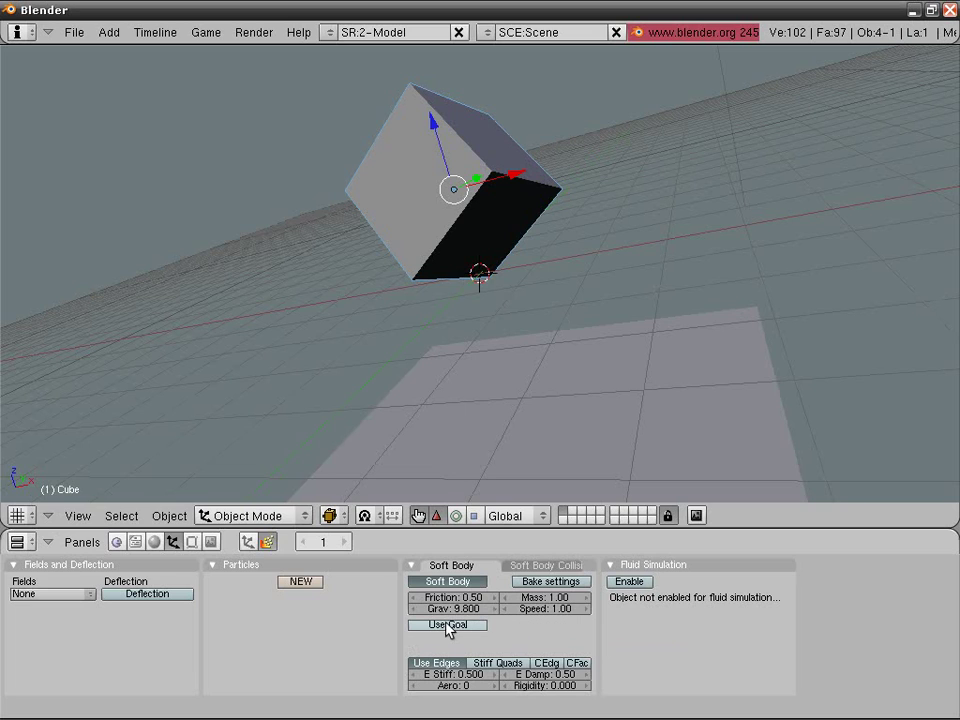
- Switch on Deflection in the floor plane's Soft Body Collision settings, then reselect the cube
{"action": "right_click", "coordinate": [437, 409]}
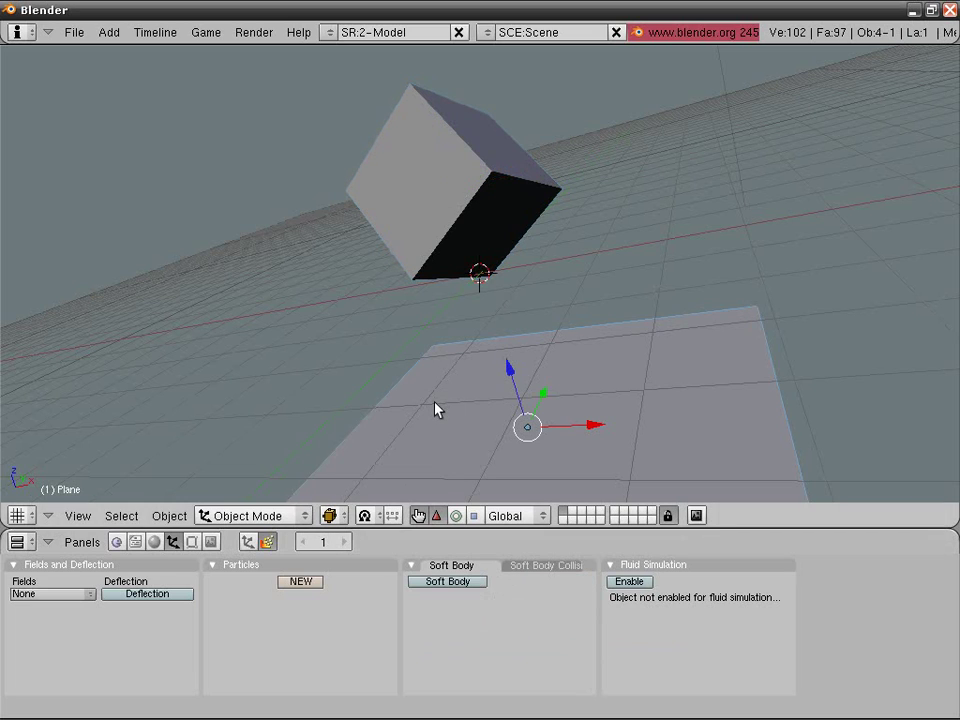
{"action": "left_click", "coordinate": [531, 570]}
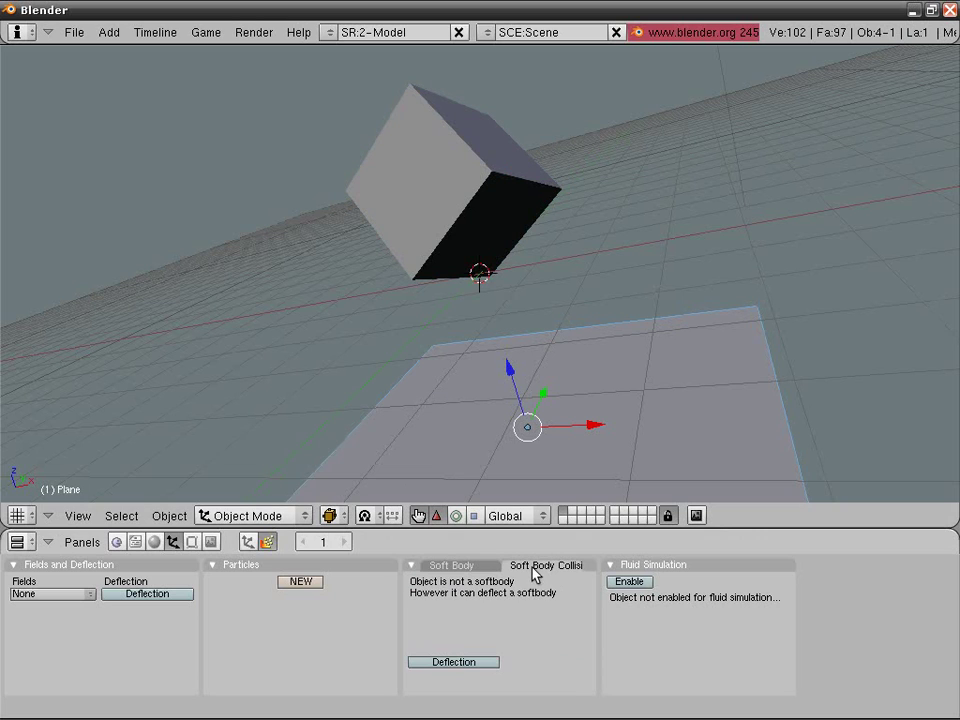
{"action": "left_click", "coordinate": [479, 665]}
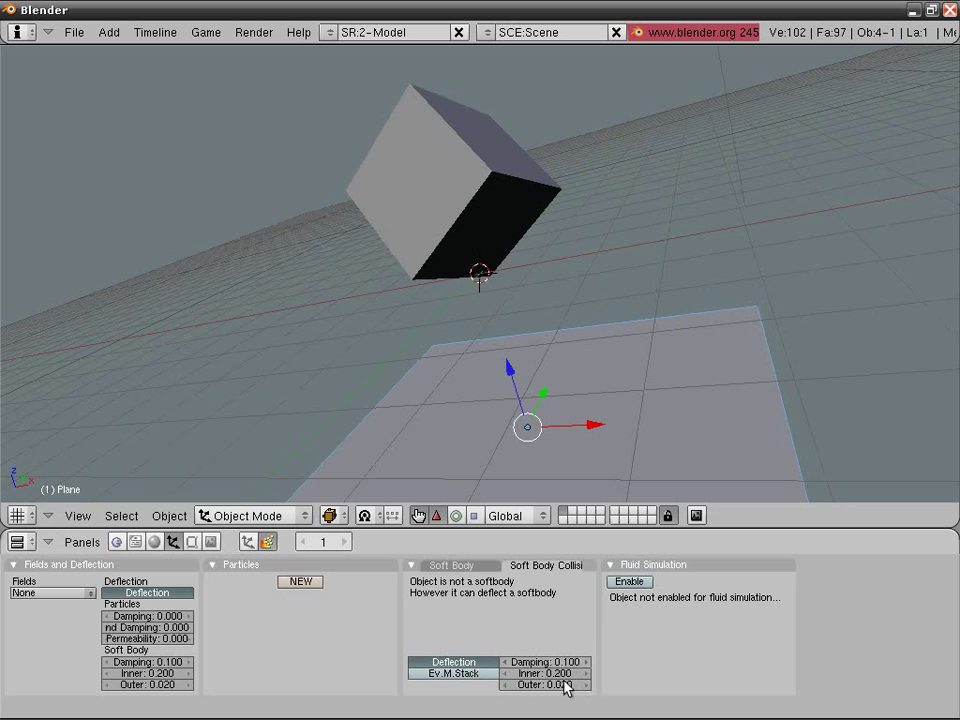
{"action": "right_click", "coordinate": [452, 234]}
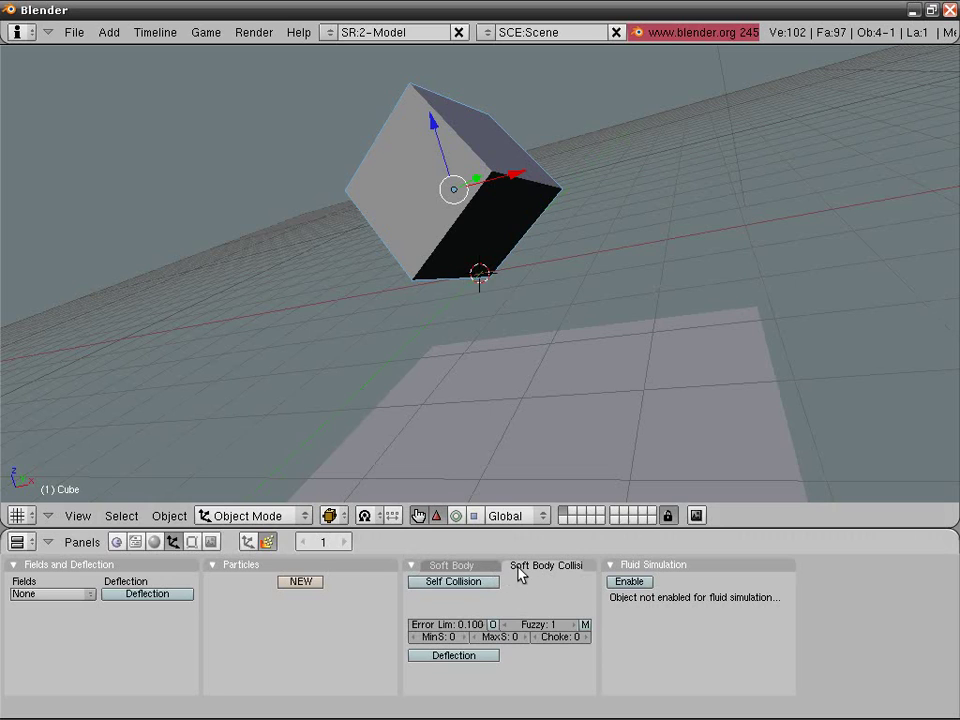
- Enable self collision for the cube's soft body
{"action": "left_click", "coordinate": [452, 583]}
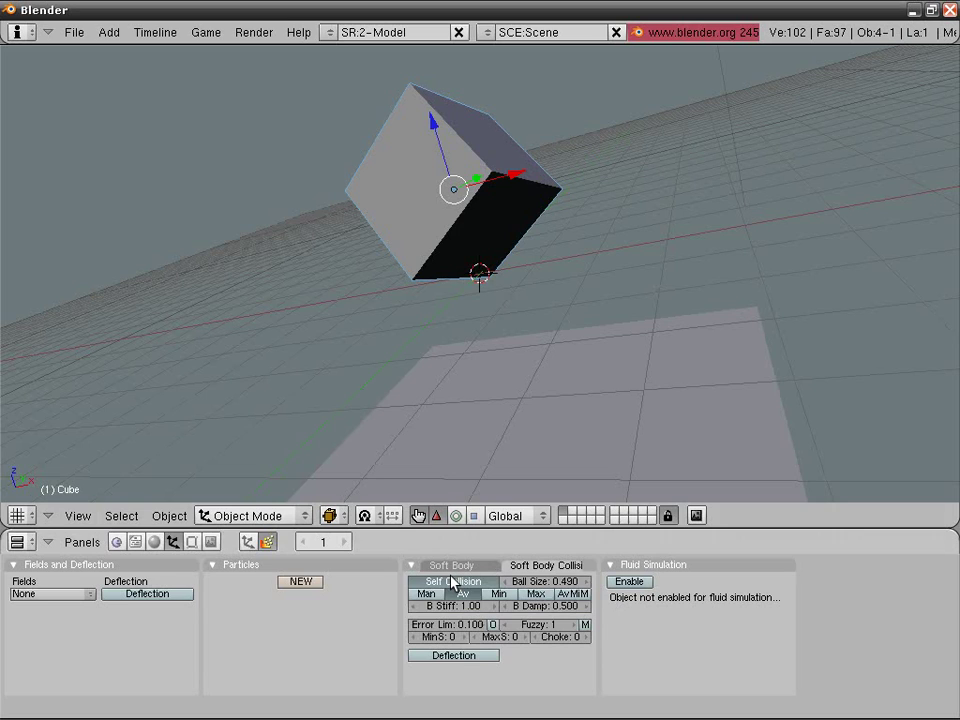
{"action": "left_click", "coordinate": [463, 566]}
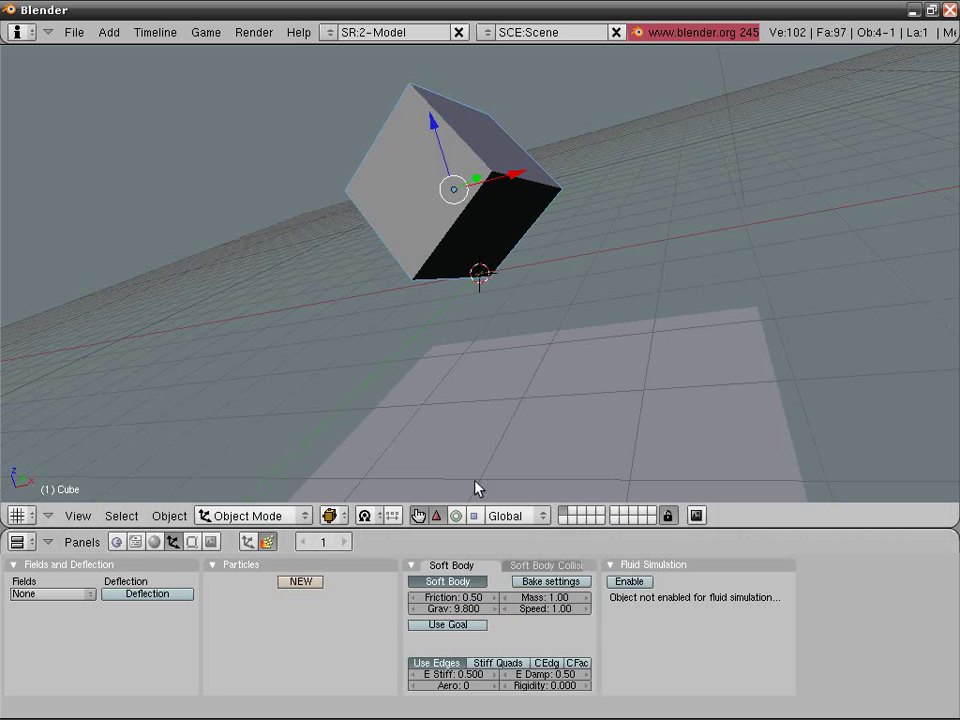
{"action": "middle_click_drag", "start_coordinate": [452, 388], "coordinate": [520, 430]}
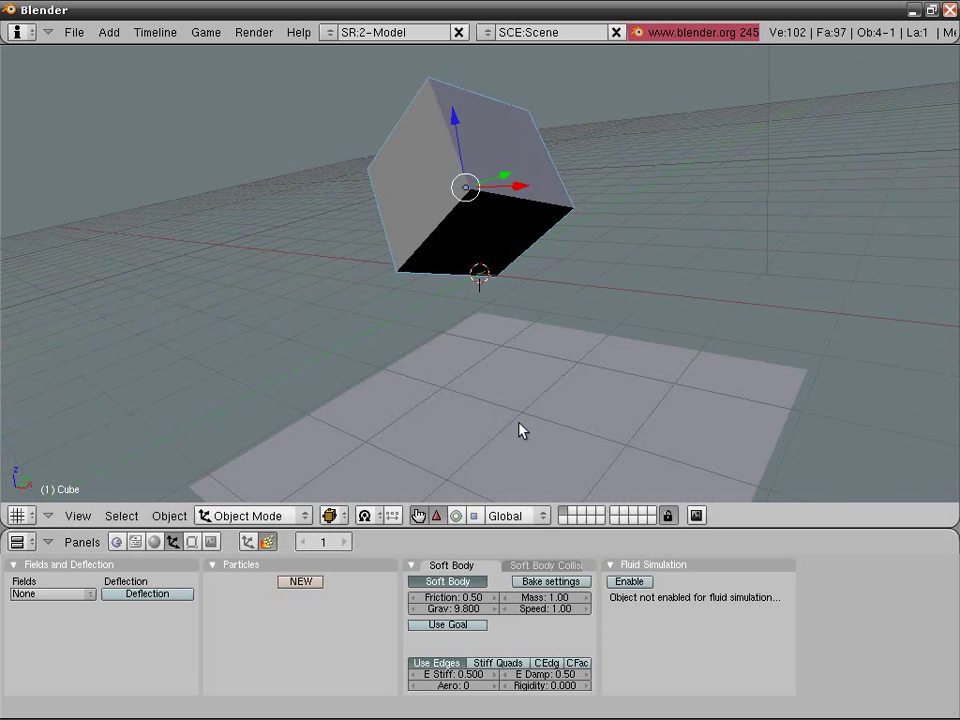
- Play the cube's fall, then raise edge Rigidity to 0.380 and replay it
{"action": "key", "text": "alt+a"}
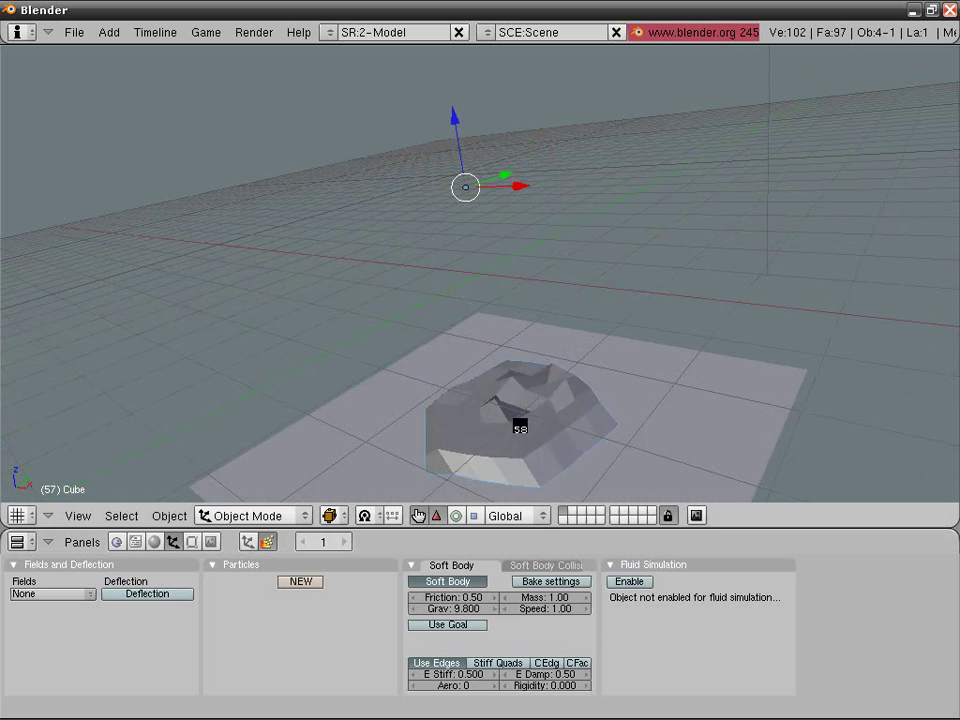
{"action": "middle_click_drag", "start_coordinate": [514, 422], "coordinate": [489, 390]}
{"action": "key", "text": "Escape"}
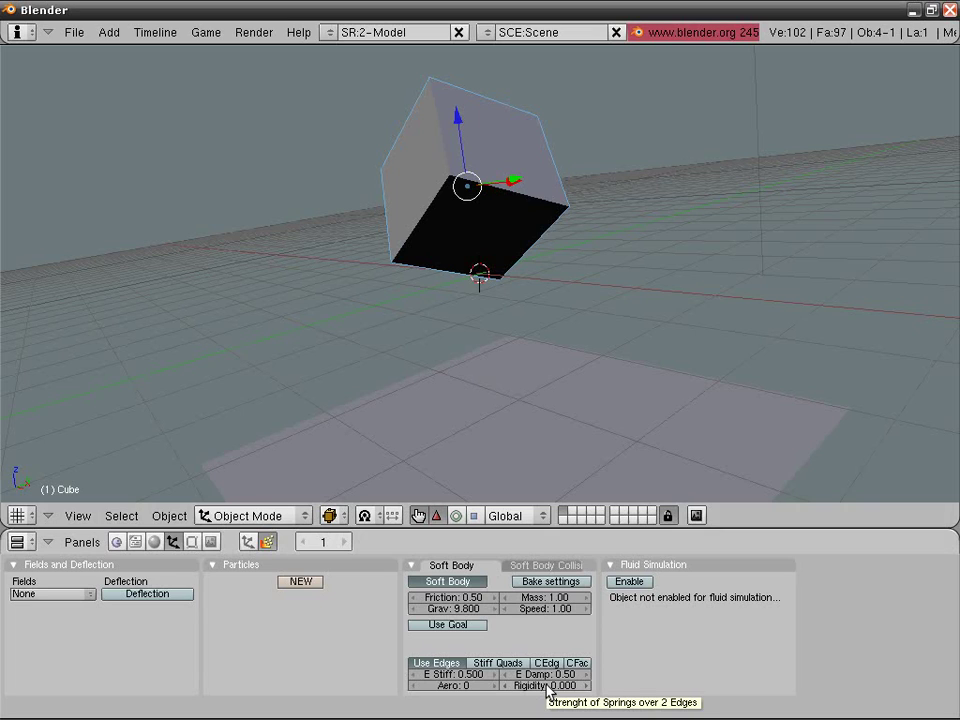
{"action": "left_click_drag", "start_coordinate": [547, 688], "coordinate": [559, 690]}
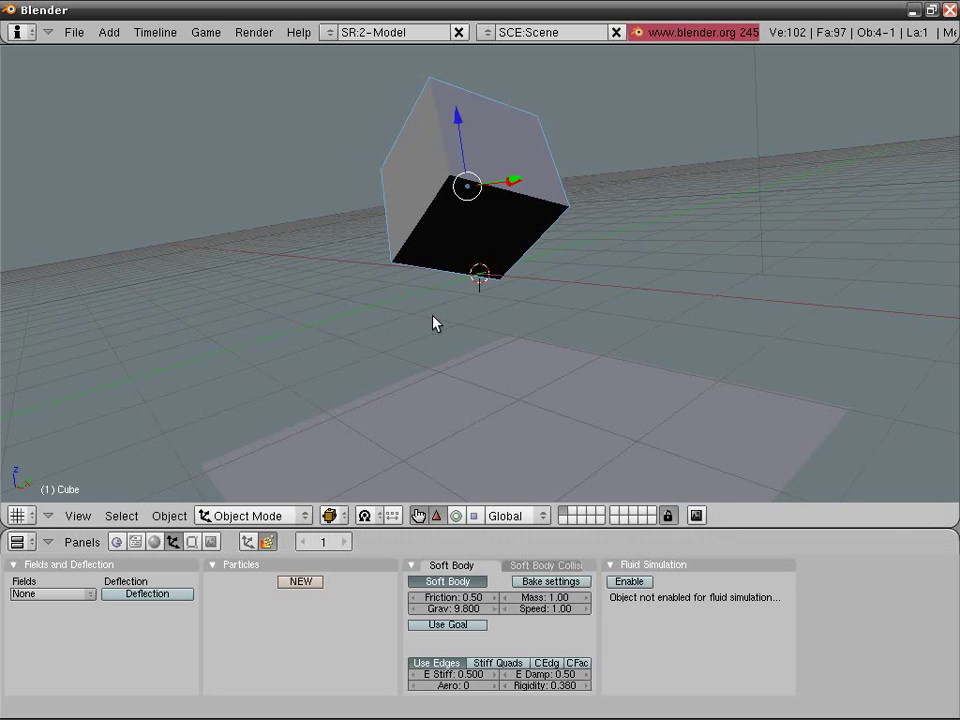
{"action": "key", "text": "alt+a"}
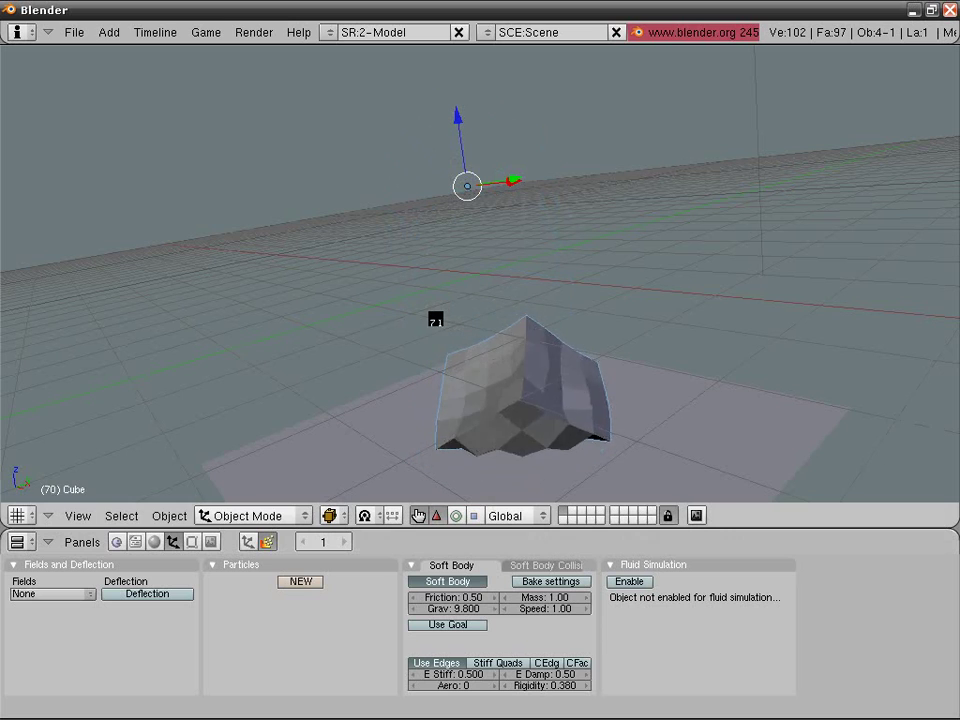
- Stop the playback so the cube returns to frame 1 above the plane
{"action": "key", "text": "Escape"}
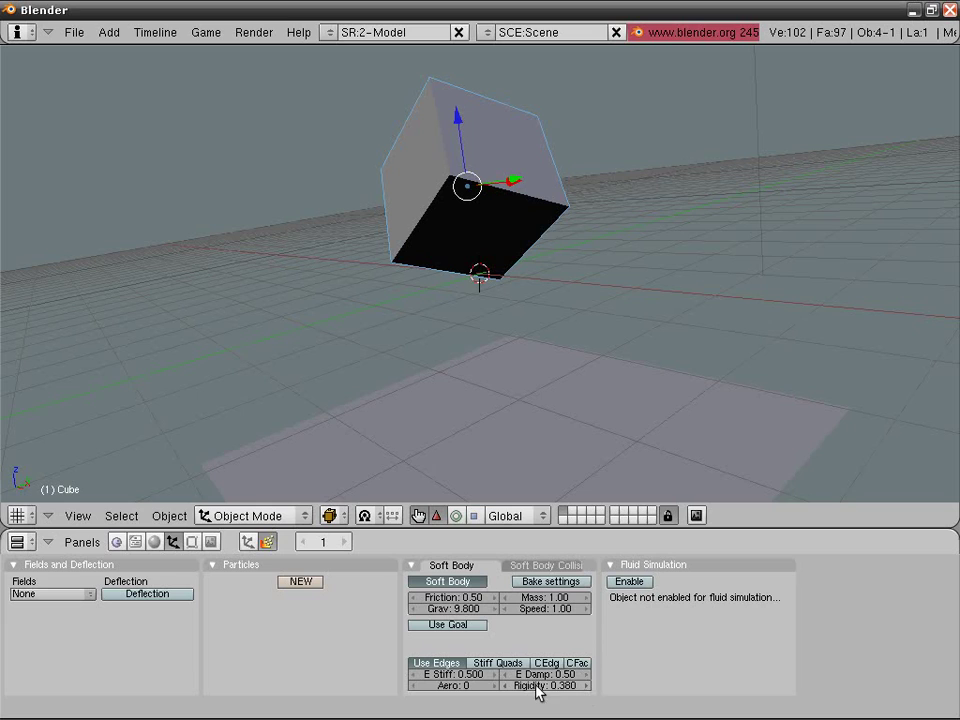
- Set the soft-body Rigidity to 0.52, then nudge it up to 0.620
{"action": "left_click", "coordinate": [536, 691]}
{"action": "type", "text": "0.52"}
{"action": "key", "text": "Return"}
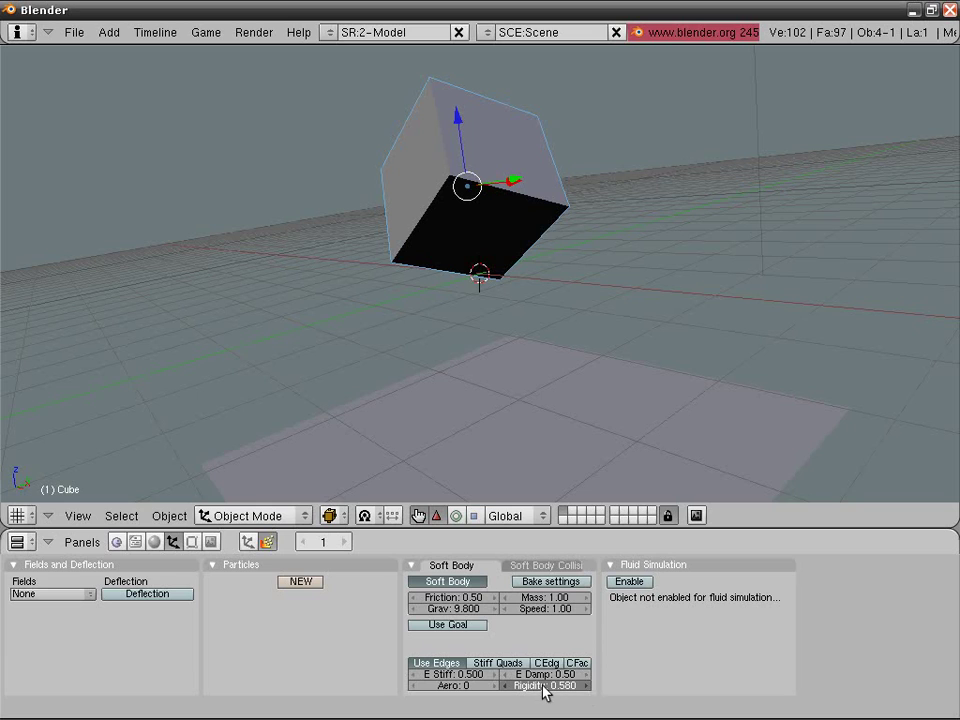
{"action": "left_click", "coordinate": [587, 686]}
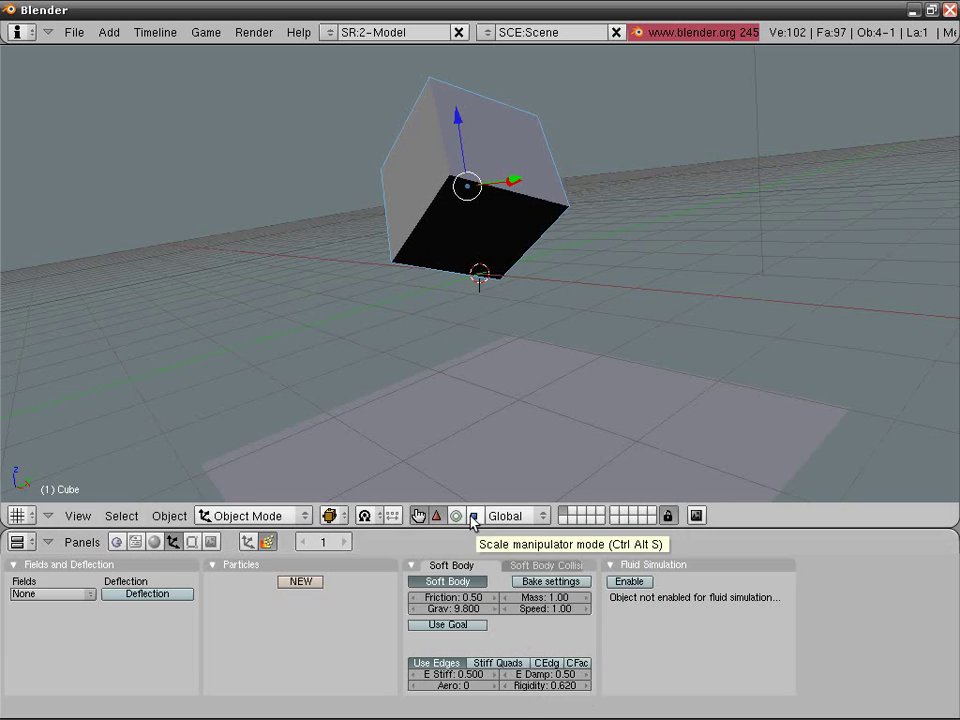
- Test-play the soft-body fall, reset to frame 1, and orbit around the cube
{"action": "key", "text": "alt+a"}
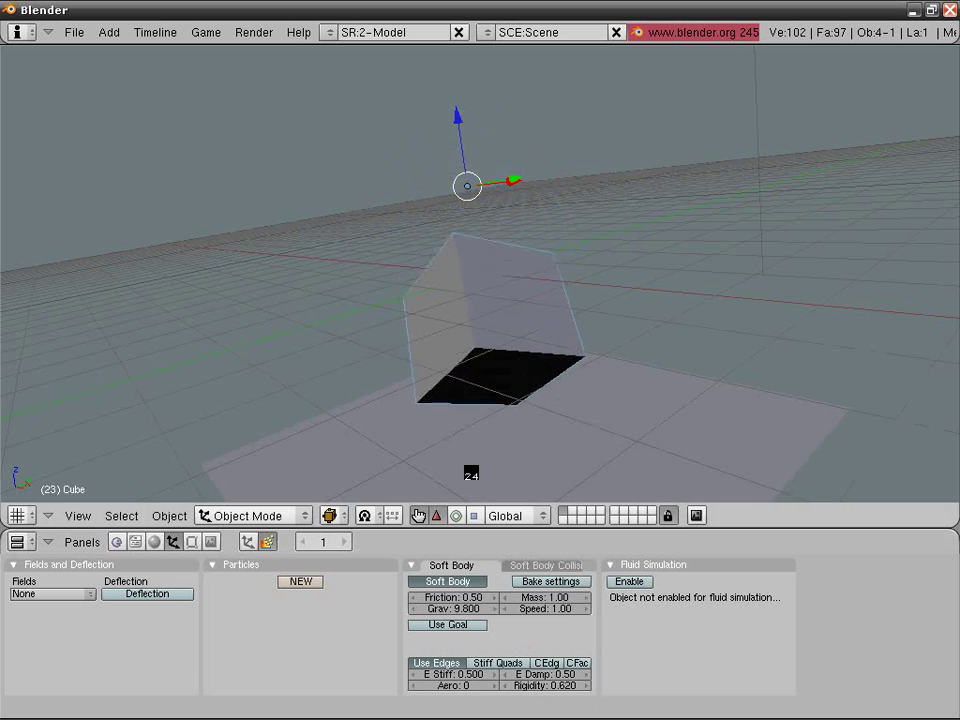
{"action": "key", "text": "Escape"}
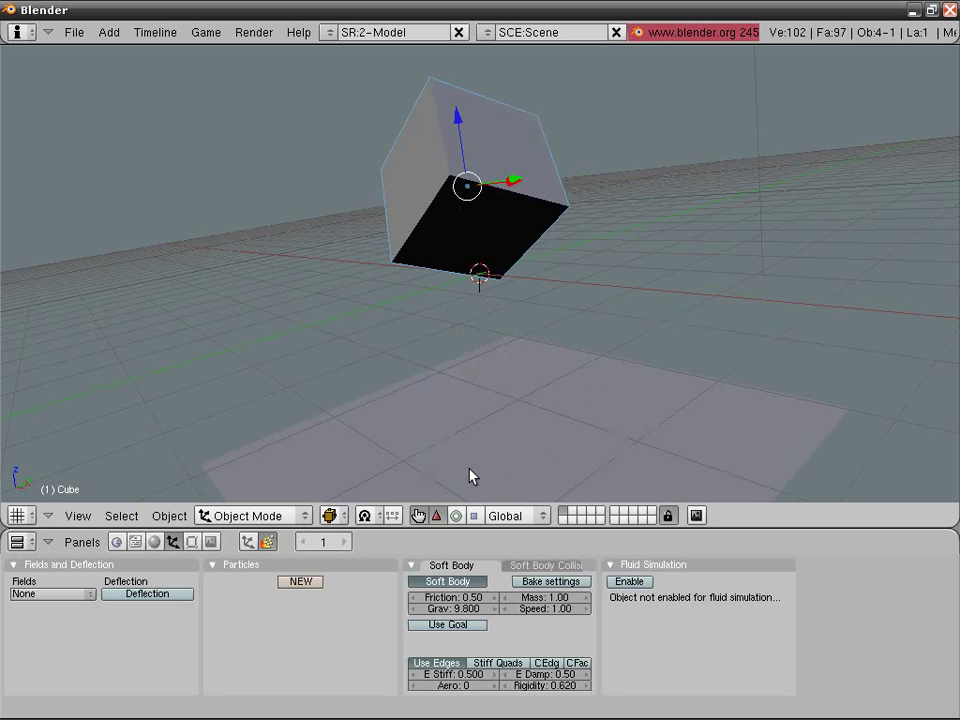
{"action": "middle_click_drag", "start_coordinate": [437, 439], "coordinate": [326, 485]}
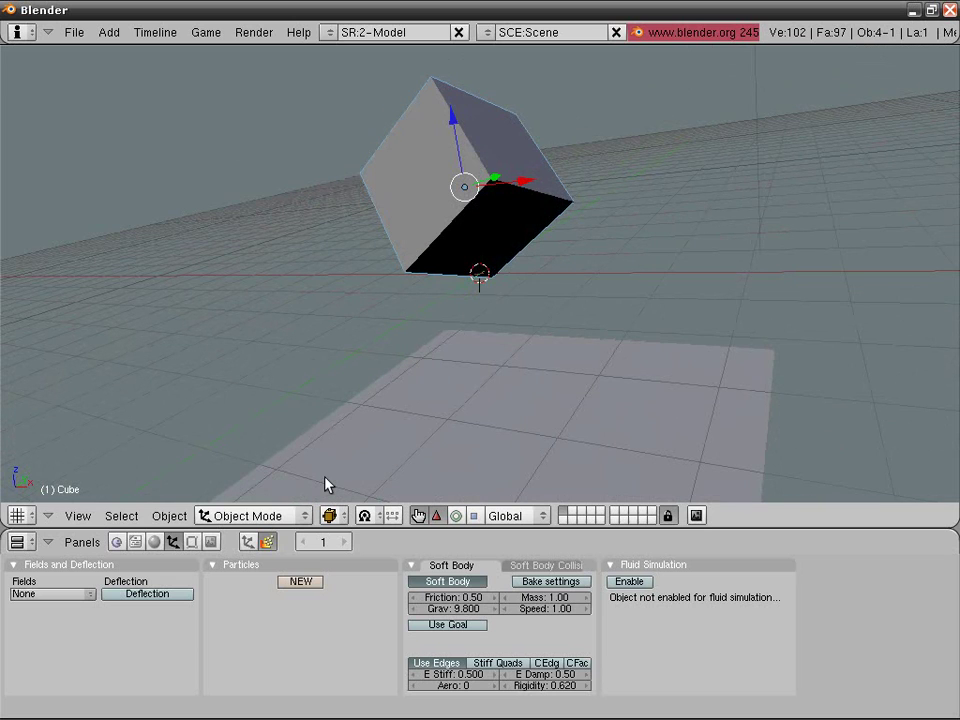
{"action": "middle_click_drag", "start_coordinate": [326, 485], "coordinate": [405, 472]}
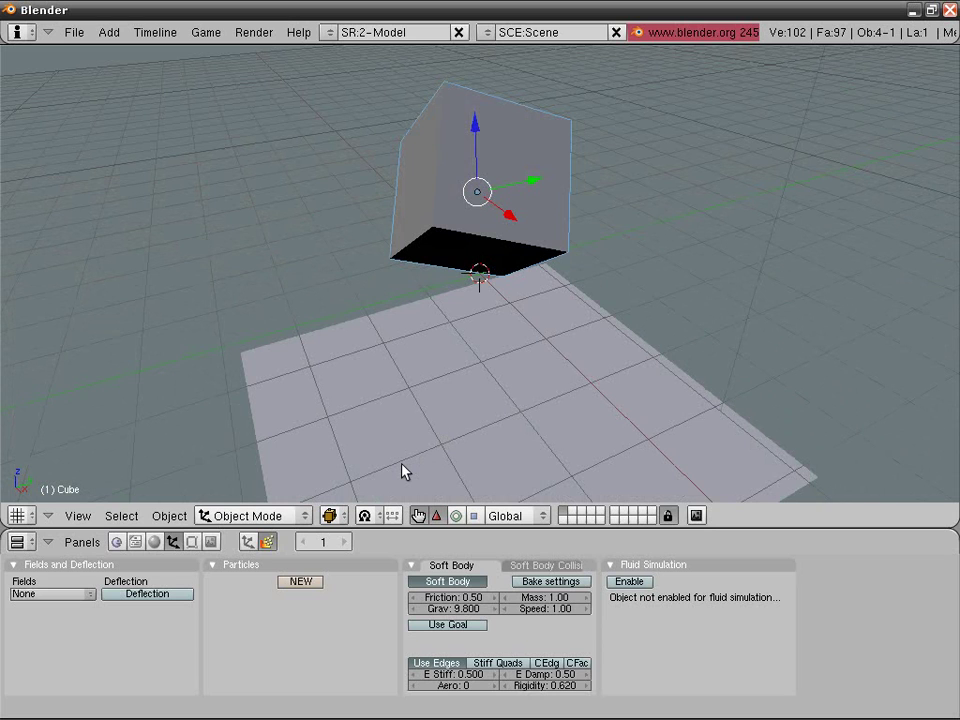
{"action": "middle_click_drag", "start_coordinate": [429, 413], "coordinate": [480, 716]}
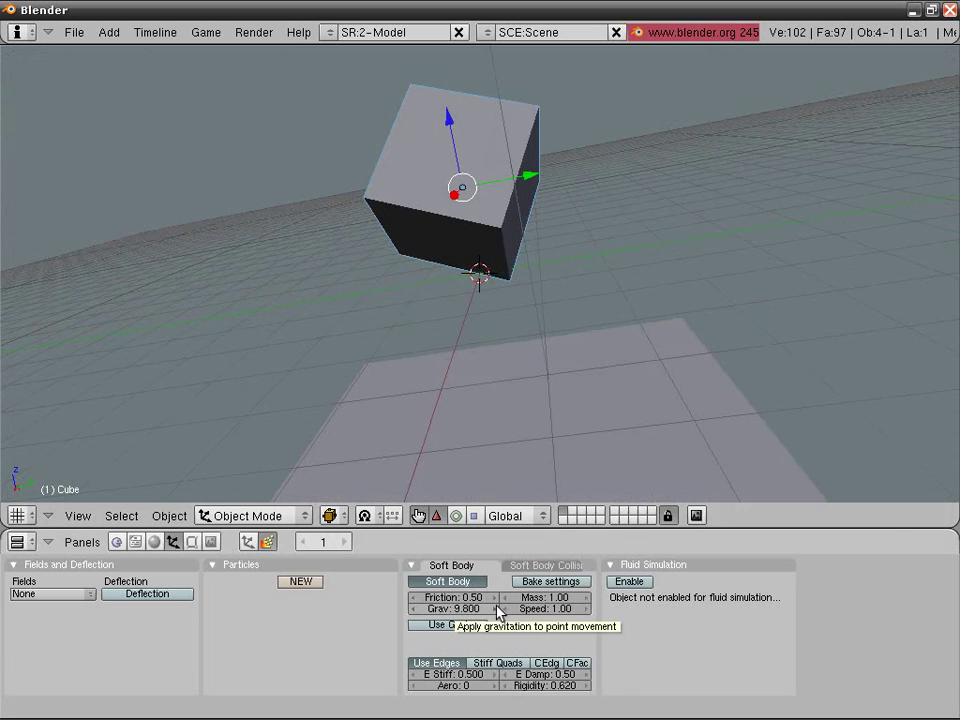
{"action": "key", "text": "F9"}
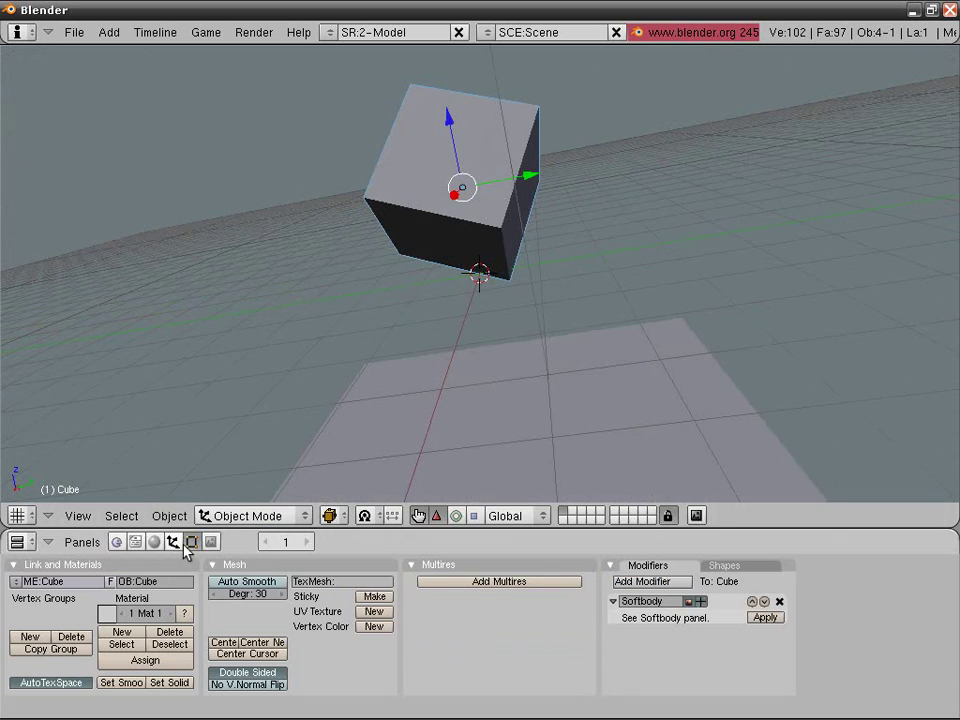
- Give the cube smooth shading and add a Subsurf modifier
{"action": "left_click", "coordinate": [122, 683]}
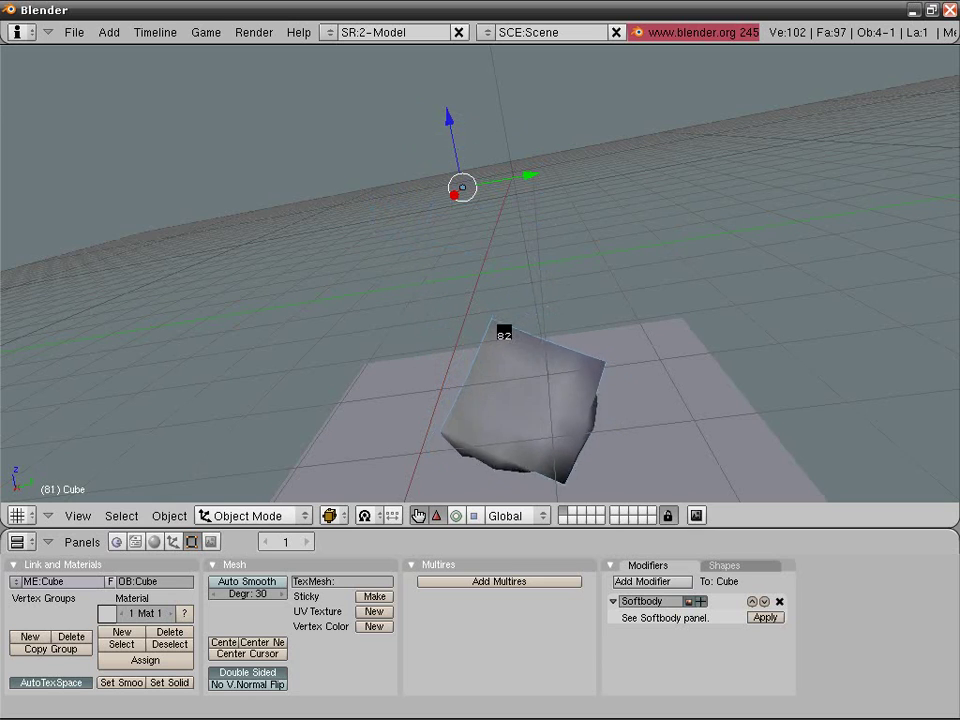
{"action": "key", "text": "Escape"}
{"action": "left_click", "coordinate": [642, 581]}
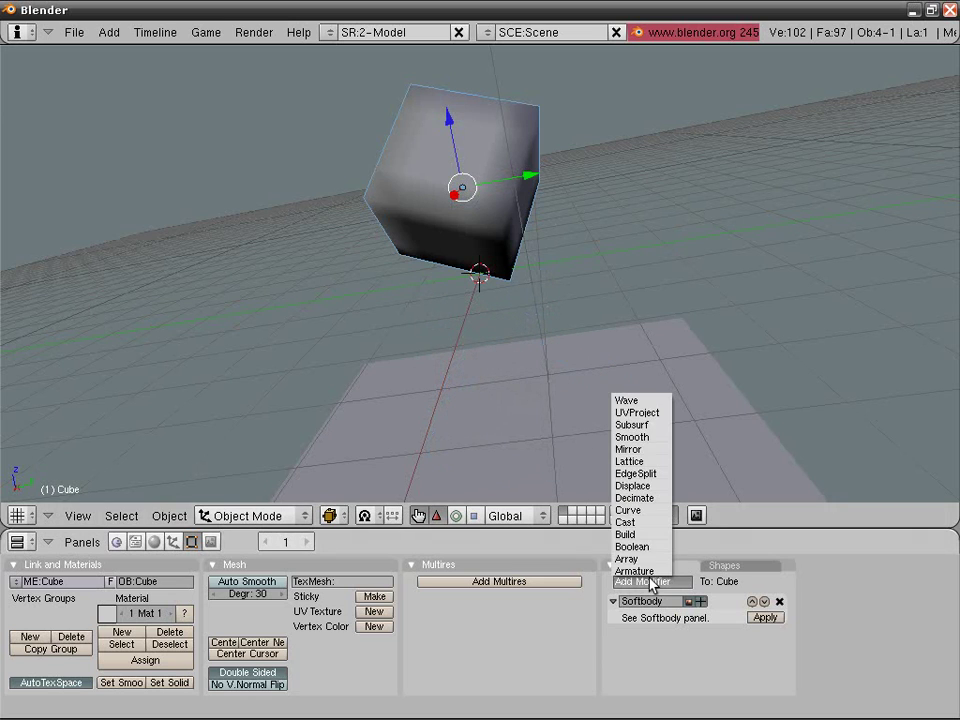
{"action": "left_click", "coordinate": [644, 428]}
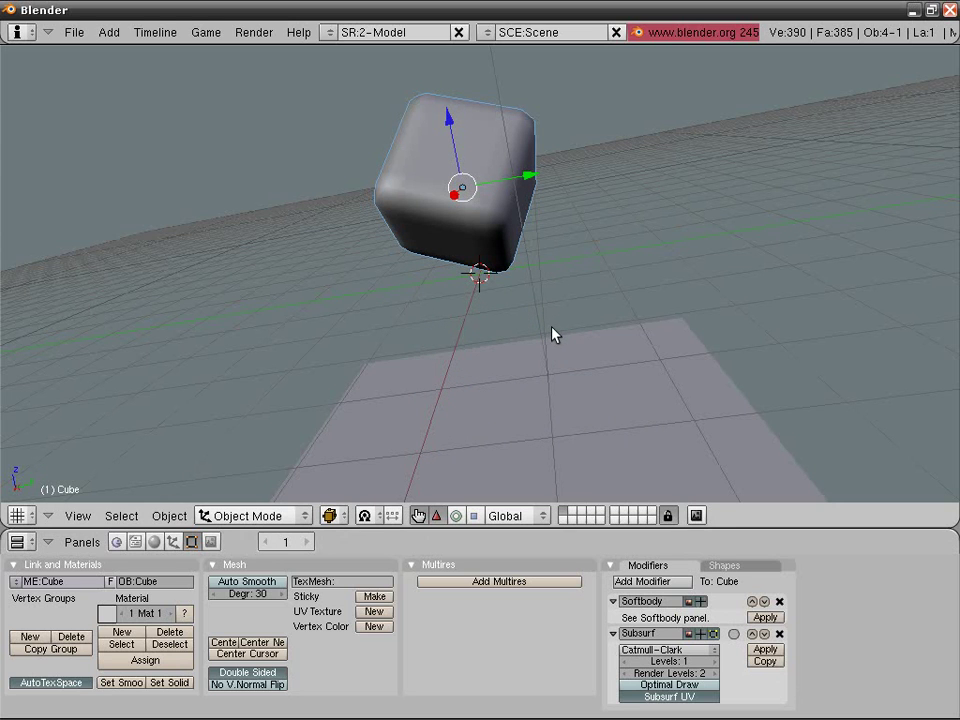
- Set Subsurf Render Levels to 1, test the animation, and raise Levels to 2
{"action": "mouse_move", "coordinate": [555, 335]}
{"action": "middle_mouse_down"}
{"action": "mouse_move", "coordinate": [544, 343]}
{"action": "mouse_move", "coordinate": [560, 350]}
{"action": "middle_mouse_up"}
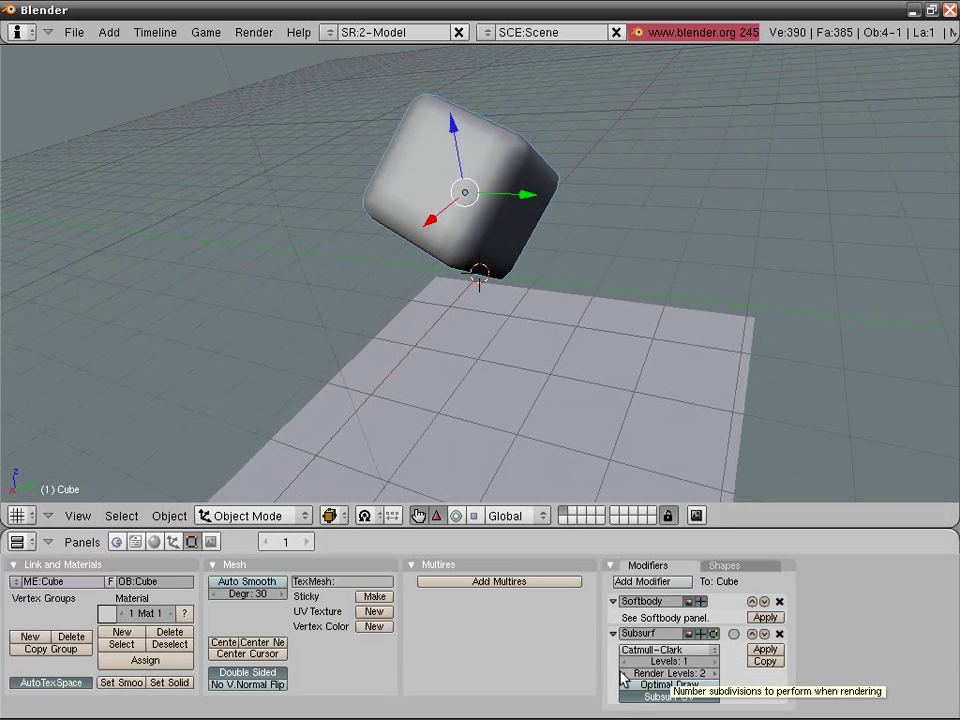
{"action": "left_click", "coordinate": [622, 673]}
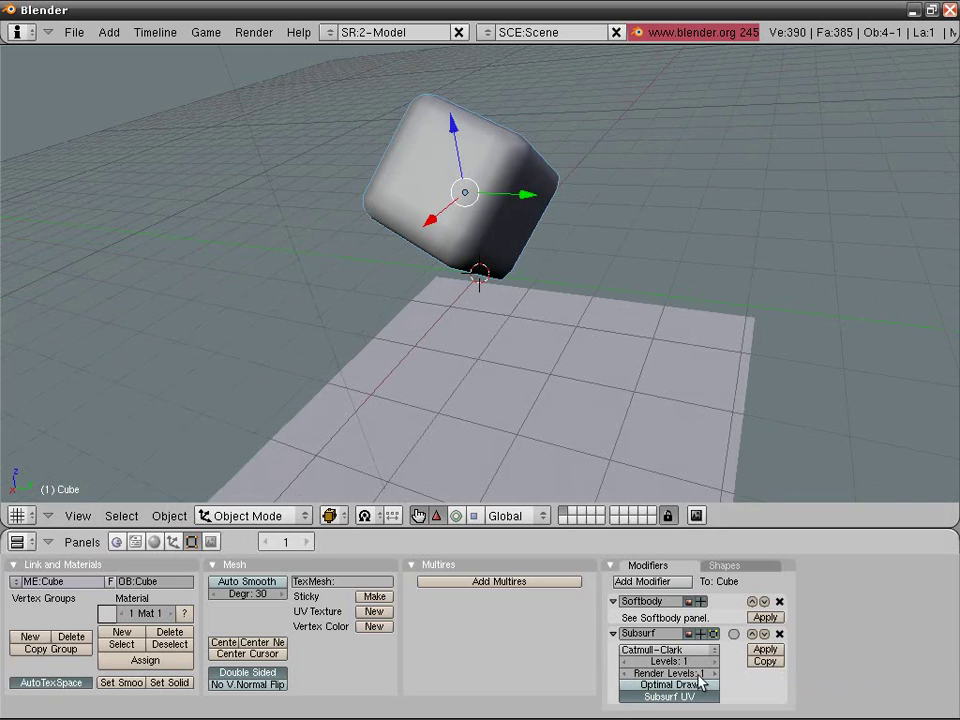
{"action": "middle_click_drag", "start_coordinate": [445, 405], "coordinate": [345, 388]}
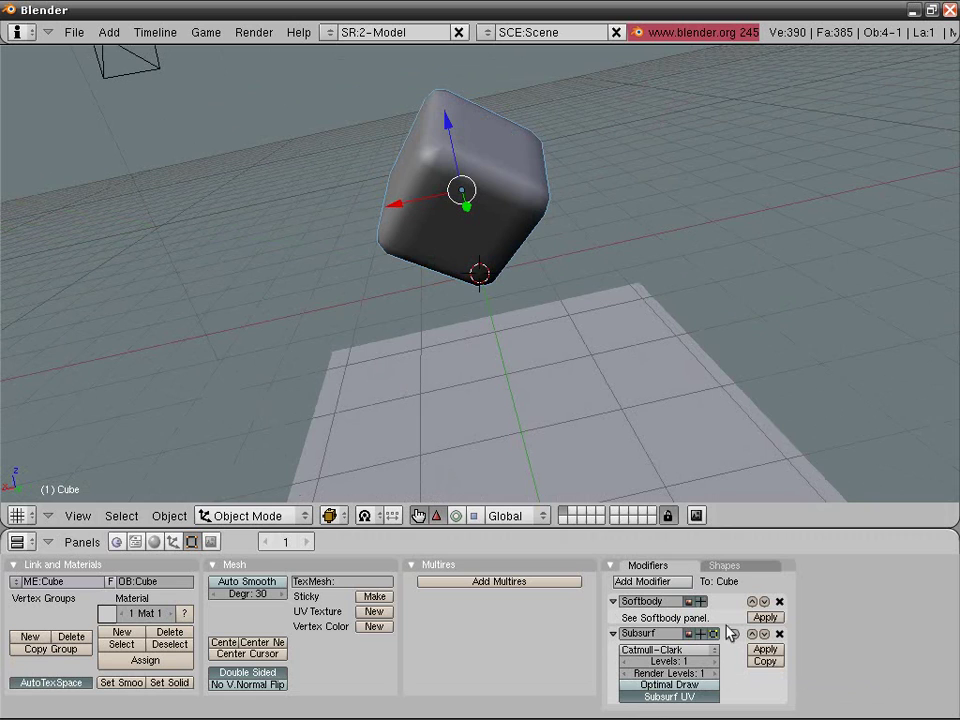
{"action": "middle_click_drag", "start_coordinate": [560, 495], "coordinate": [407, 326]}
{"action": "key", "text": "alt+a"}
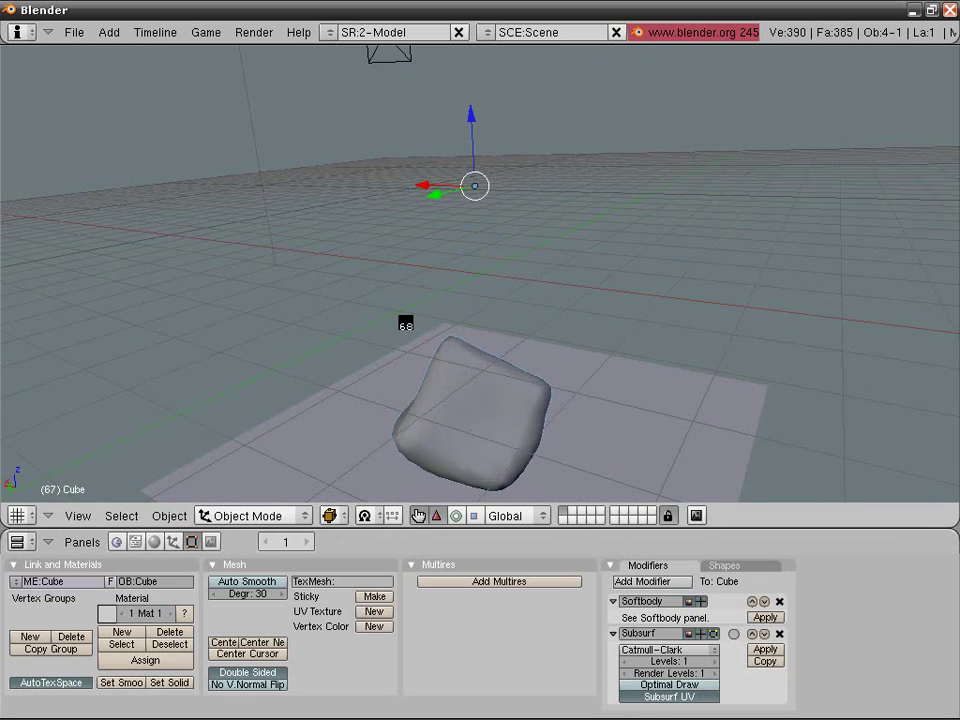
{"action": "key", "text": "Escape"}
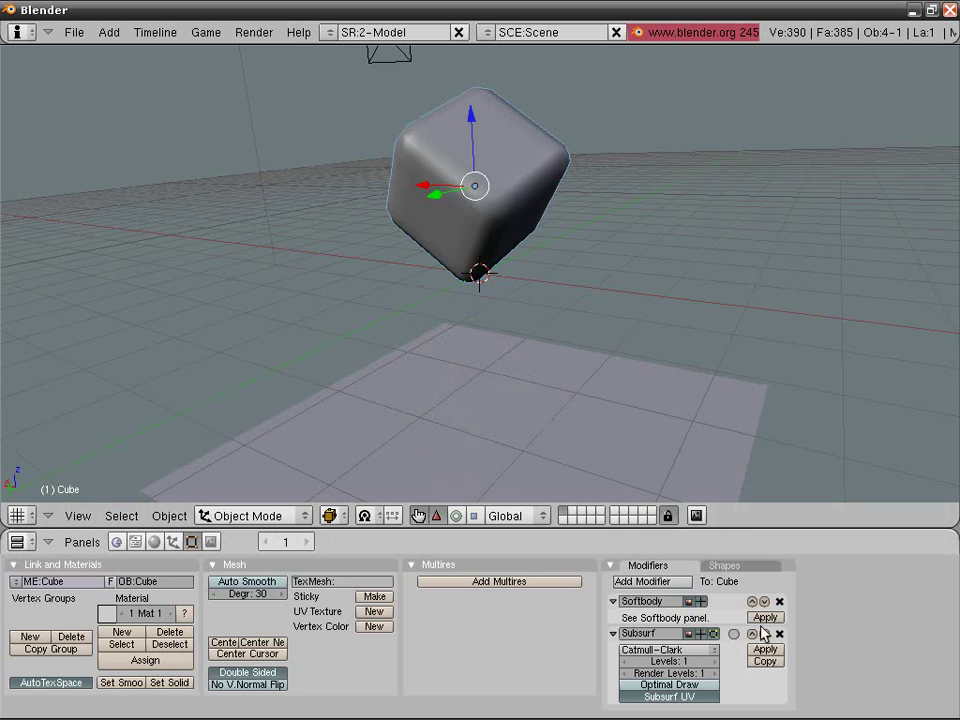
{"action": "left_click", "coordinate": [716, 661]}
- Raise Subsurf Levels to 3 and crease the cube's edges to about 0.43
{"action": "left_click", "coordinate": [716, 661]}
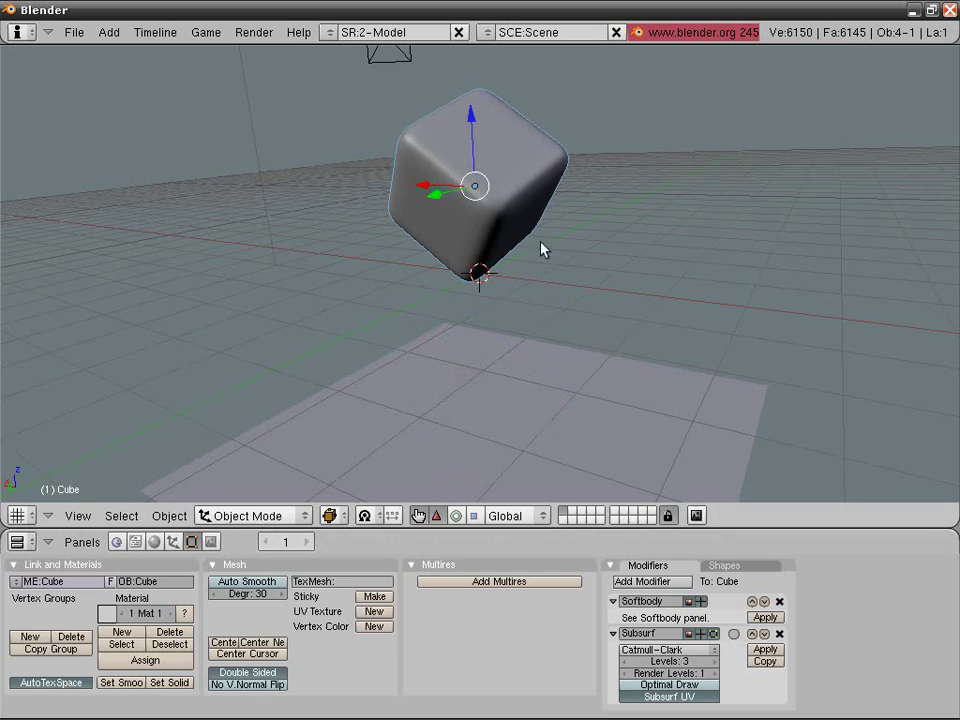
{"action": "key", "text": "Tab"}
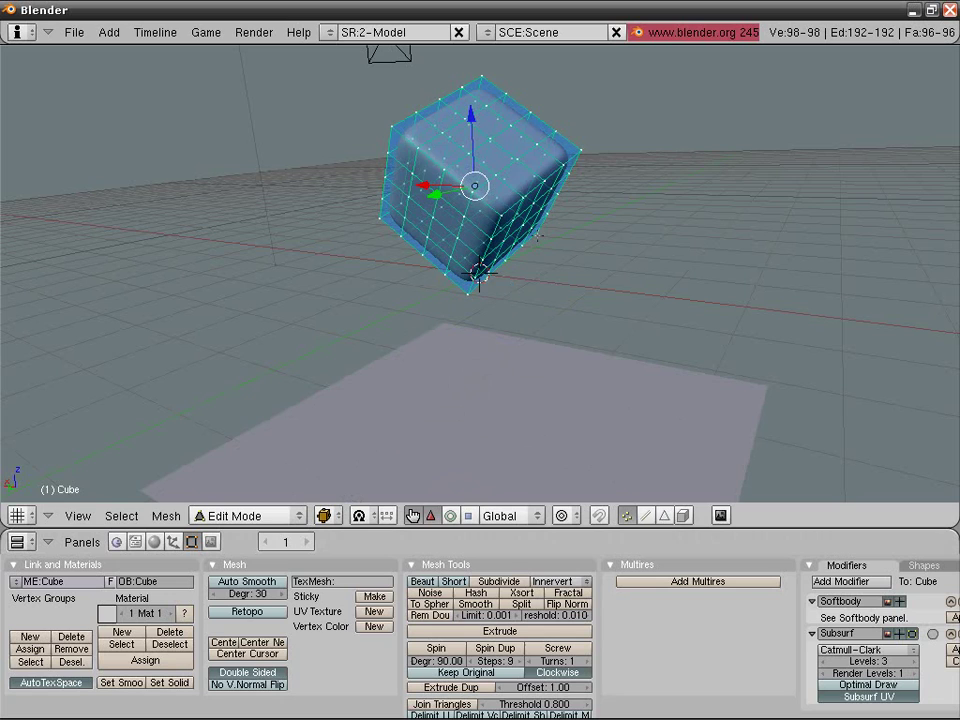
{"action": "key", "text": "shift+e"}
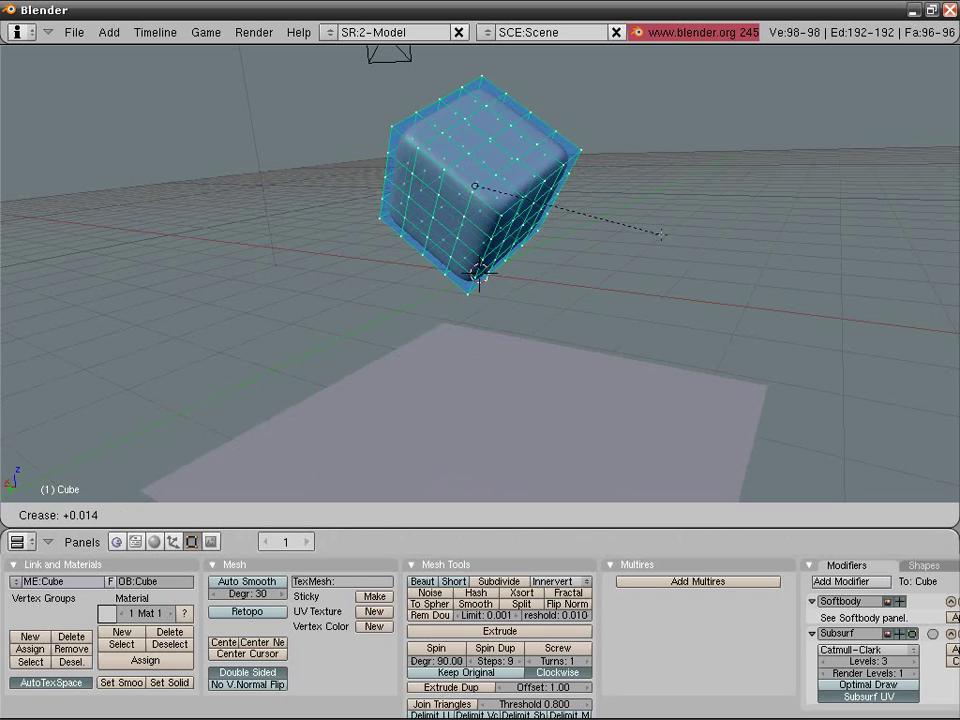
{"action": "left_click", "coordinate": [731, 264]}
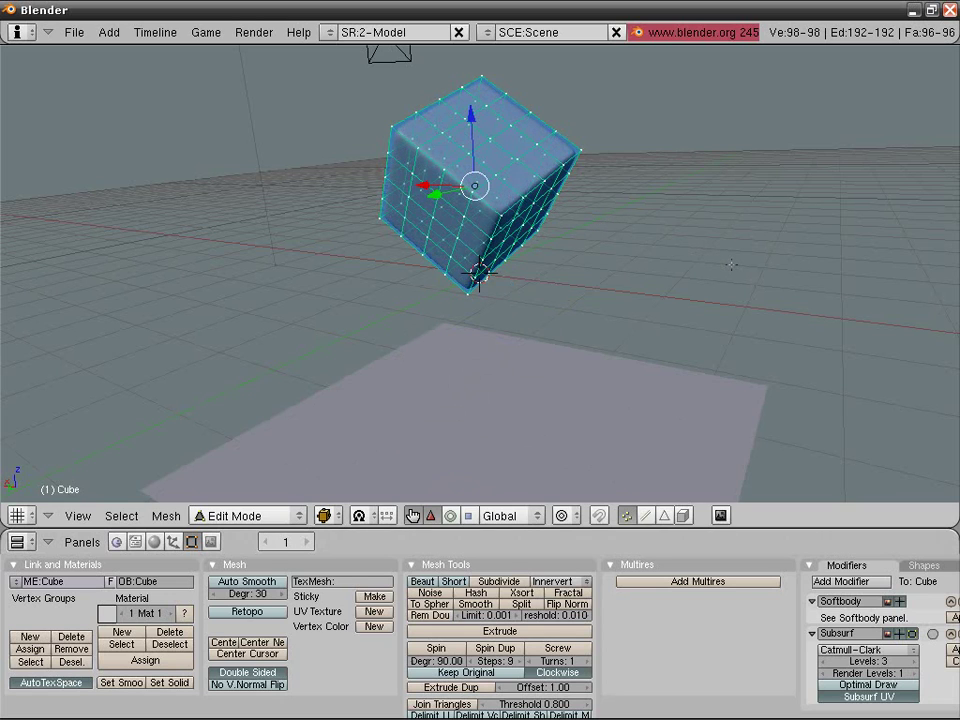
{"action": "key", "text": "Tab"}
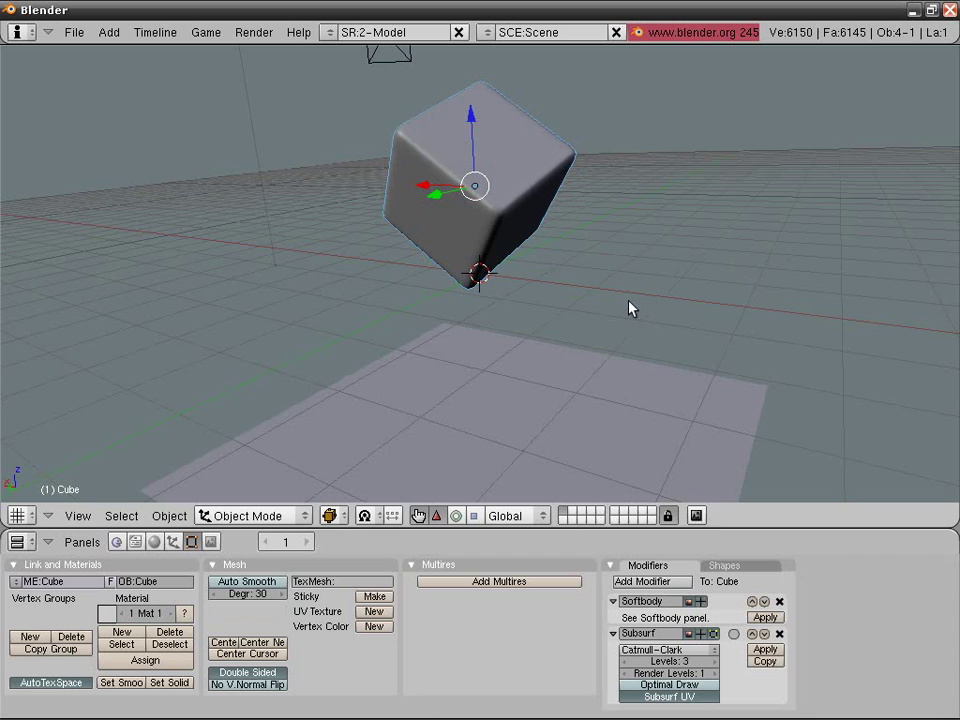
- Replay the animation to test the creased cube, then reset to frame 1
{"action": "key", "text": "alt+a"}
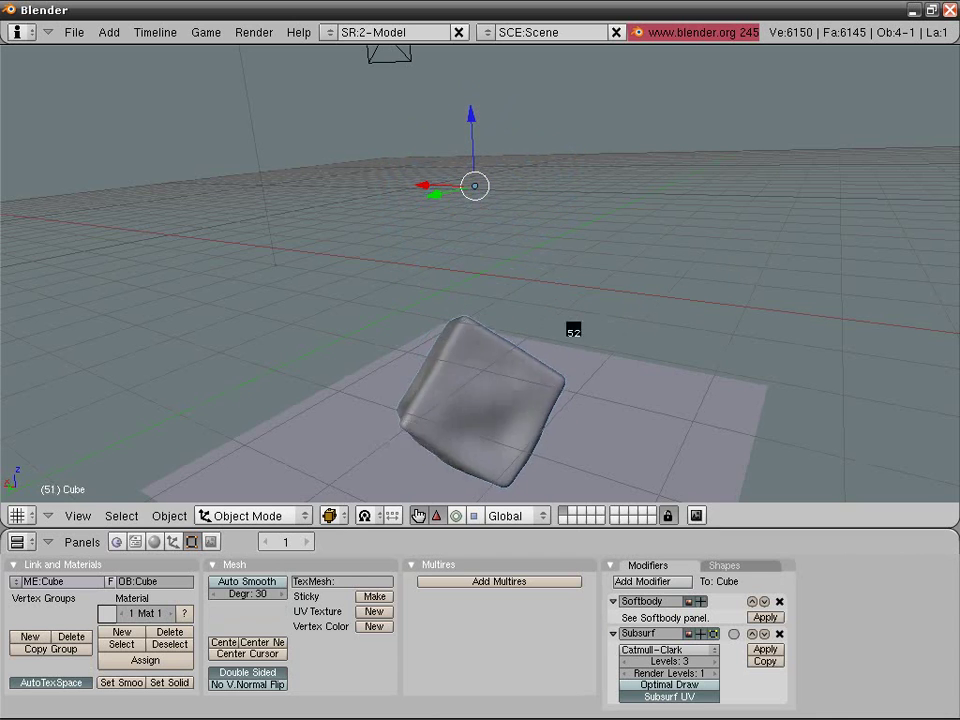
{"action": "middle_click_drag", "start_coordinate": [573, 330], "coordinate": [377, 357]}
{"action": "key", "text": "Escape"}
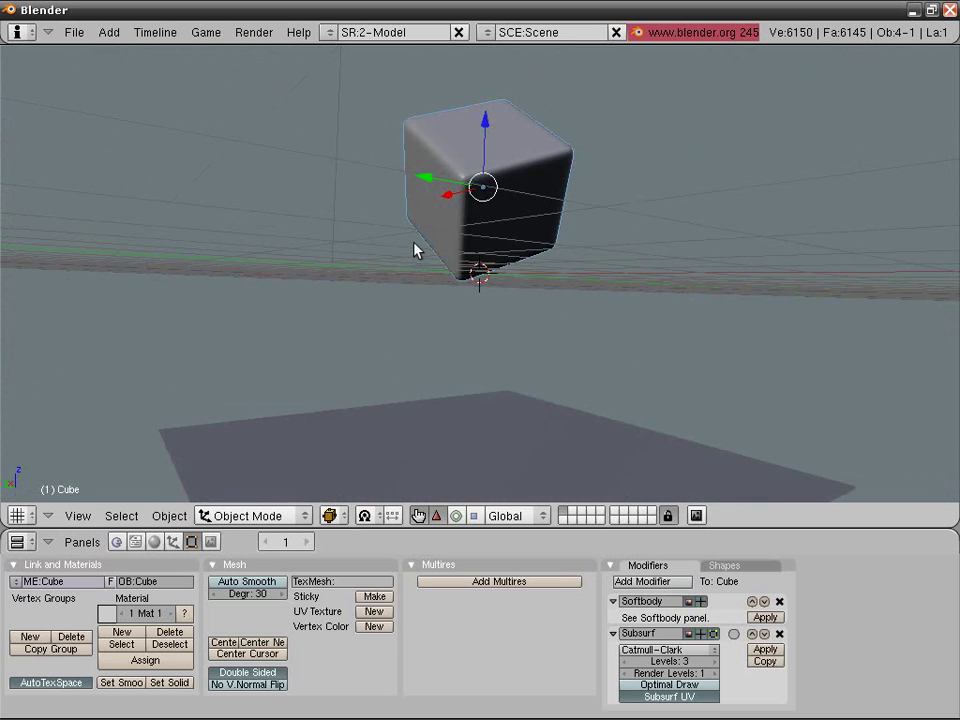
{"action": "key", "text": "F7"}
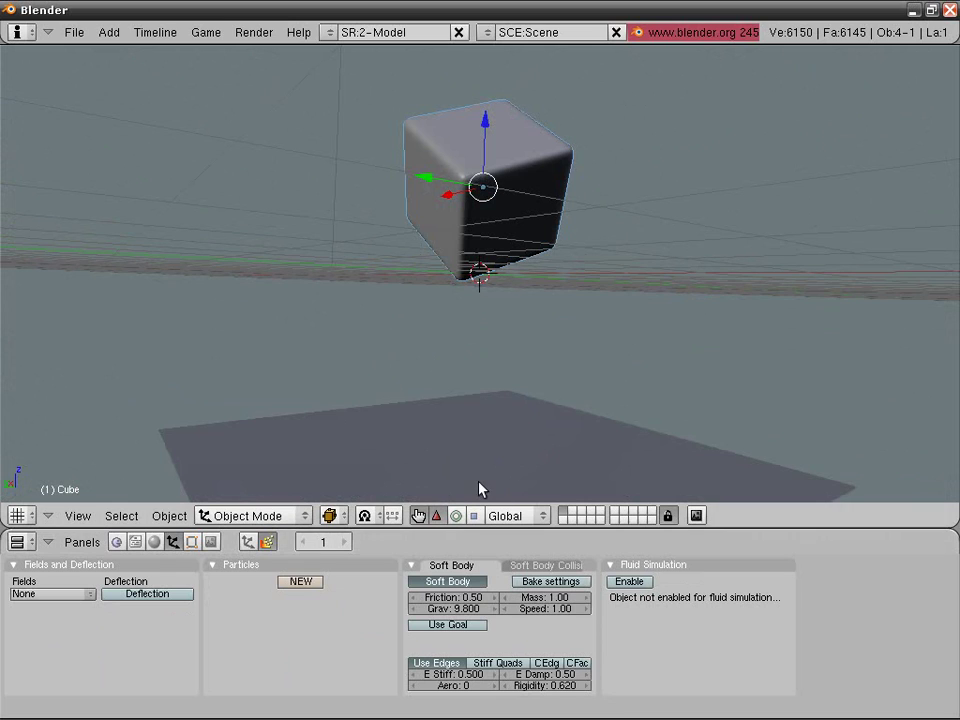
- Open the soft-body bake options and play a test fall of the cube
{"action": "left_click", "coordinate": [536, 583]}
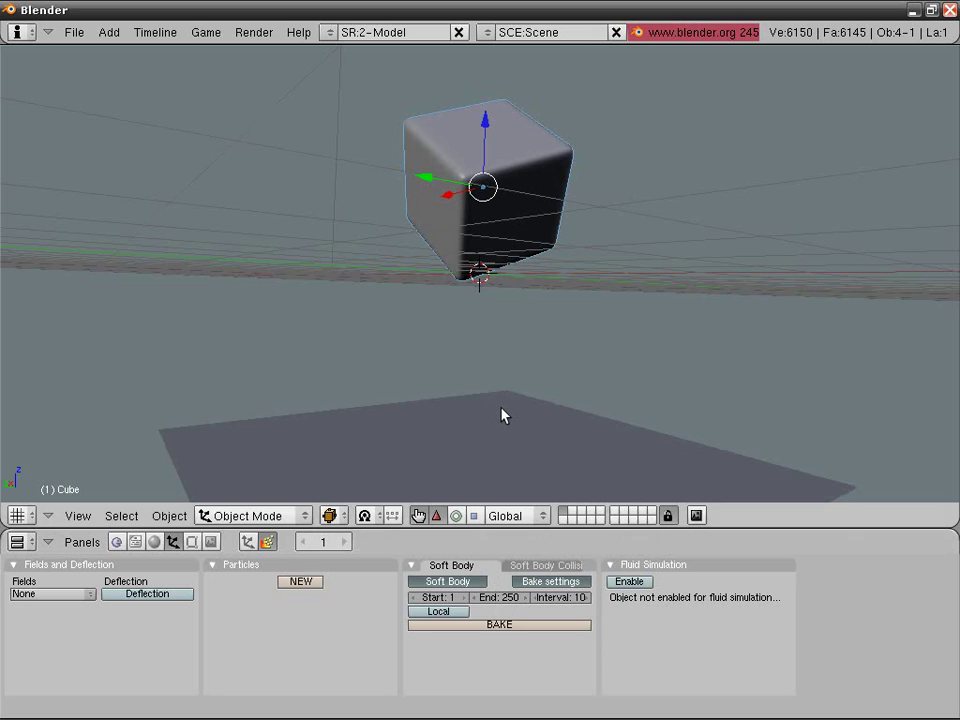
{"action": "key", "text": "alt+a"}
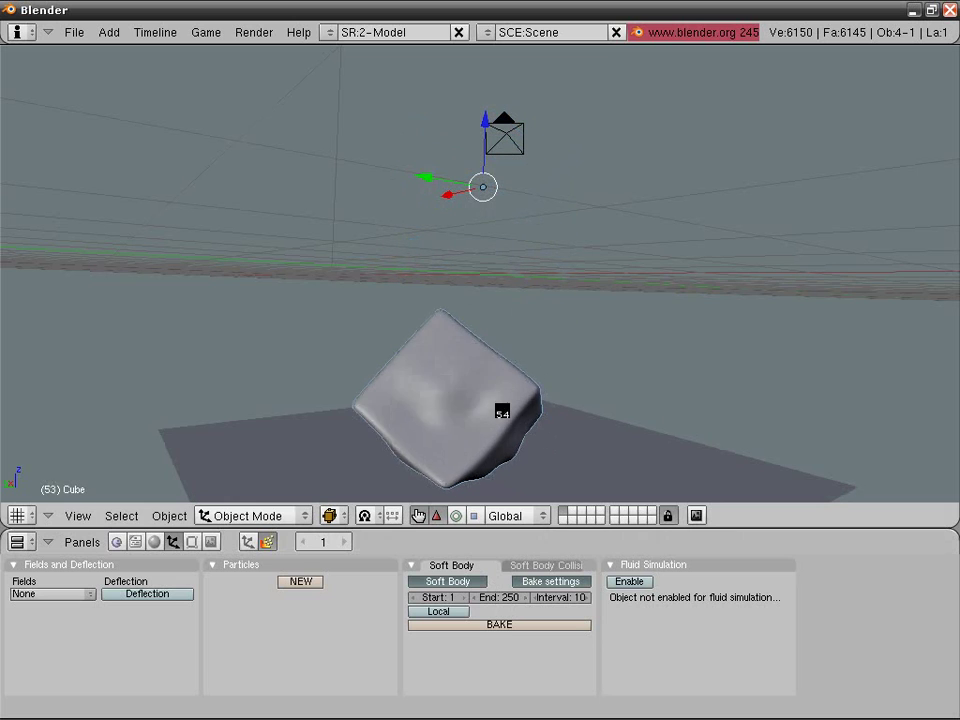
{"action": "key", "text": "Escape"}
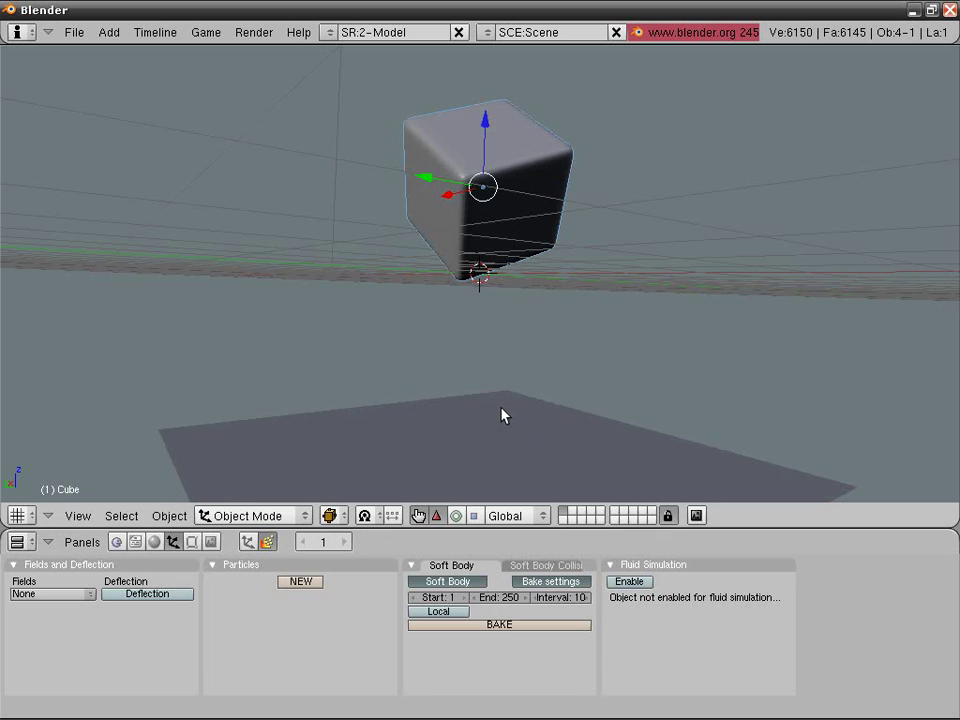
- Set the soft-body bake End frame to 100 and the Interval to 1
{"action": "left_click", "coordinate": [499, 598]}
{"action": "type", "text": "100"}
{"action": "key", "text": "Return"}
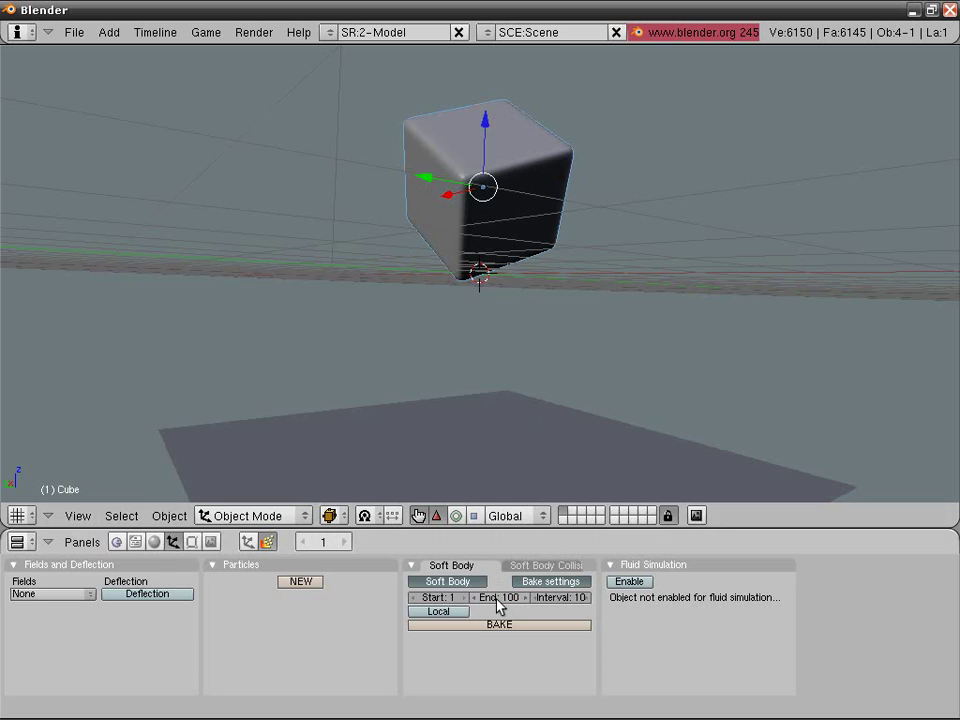
{"action": "left_click", "coordinate": [563, 598]}
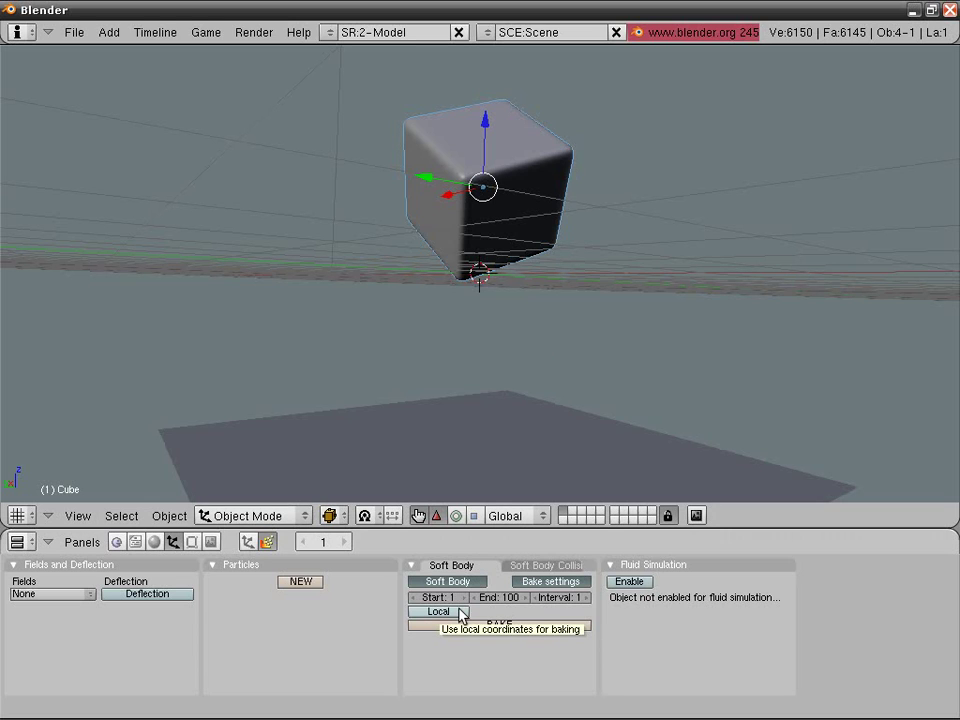
- Bake the cube's soft-body fall (98 vertices, 100 keys) and play it back in wireframe
{"action": "left_click", "coordinate": [521, 626]}
{"action": "key", "text": "alt+a"}
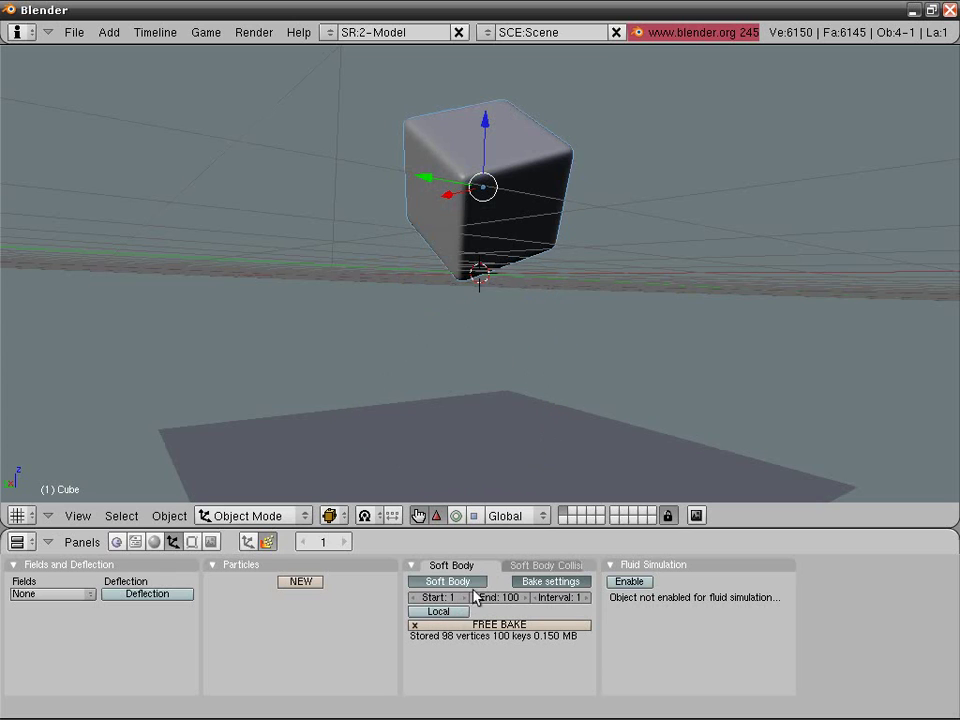
{"action": "middle_click_drag", "start_coordinate": [561, 289], "coordinate": [443, 396]}
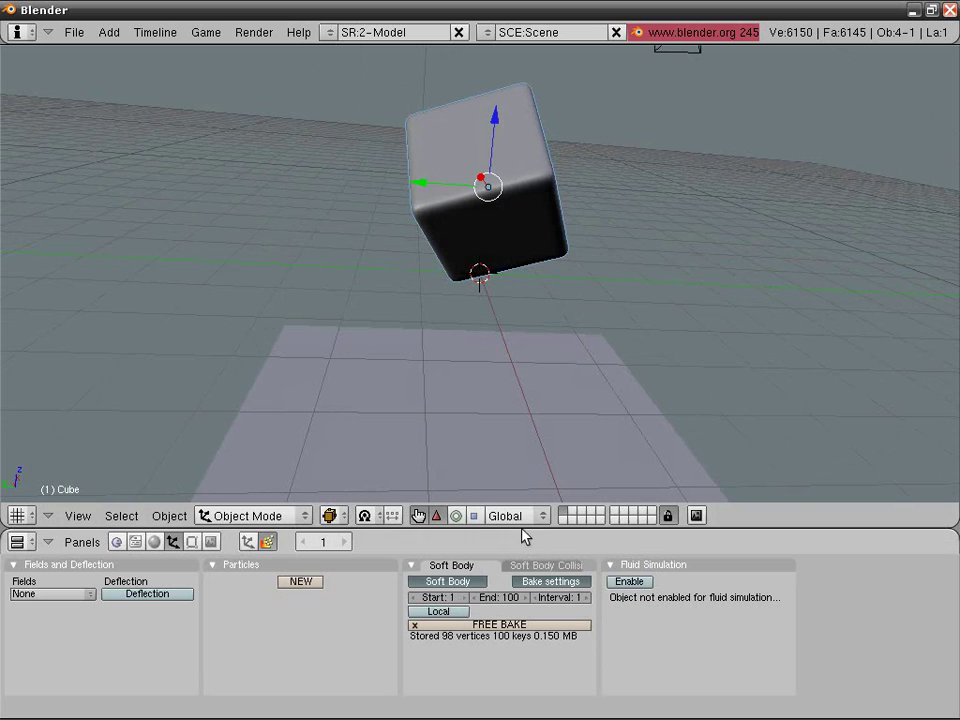
{"action": "key", "text": "z"}
{"action": "mouse_move", "coordinate": [596, 362]}
{"action": "middle_mouse_down"}
{"action": "mouse_move", "coordinate": [579, 366]}
{"action": "mouse_move", "coordinate": [461, 265]}
{"action": "mouse_move", "coordinate": [478, 296]}
{"action": "mouse_move", "coordinate": [542, 333]}
{"action": "middle_mouse_up"}
{"action": "key", "text": "alt+a"}
- Return to solid shading and replay the cube dropping onto the plane from above
{"action": "key", "text": "Escape"}
{"action": "key", "text": "z"}
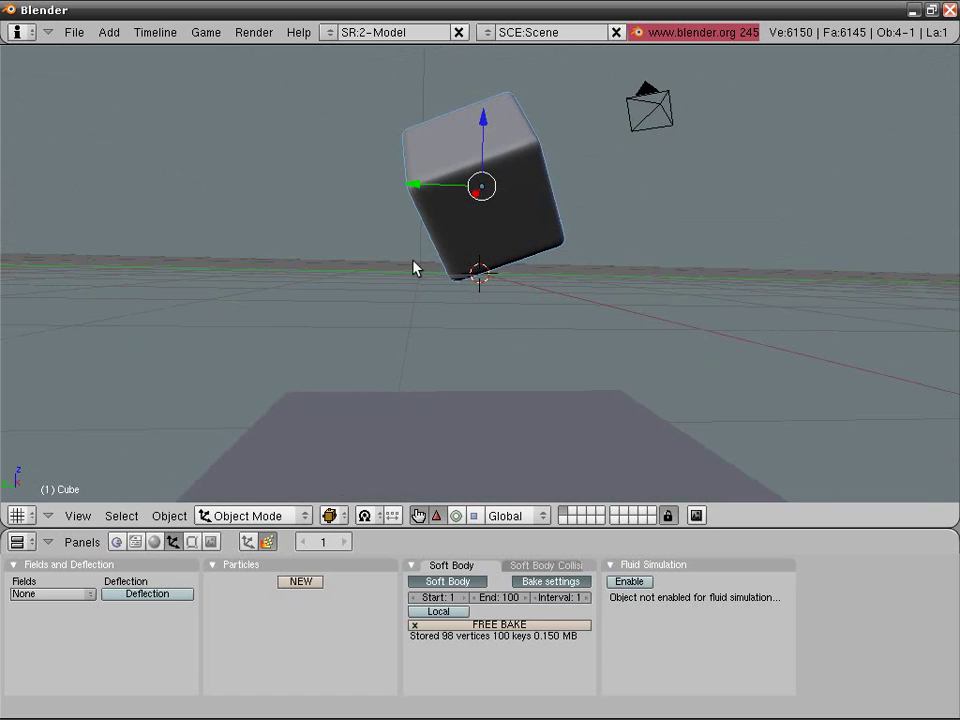
{"action": "middle_click_drag", "start_coordinate": [416, 268], "coordinate": [522, 357]}
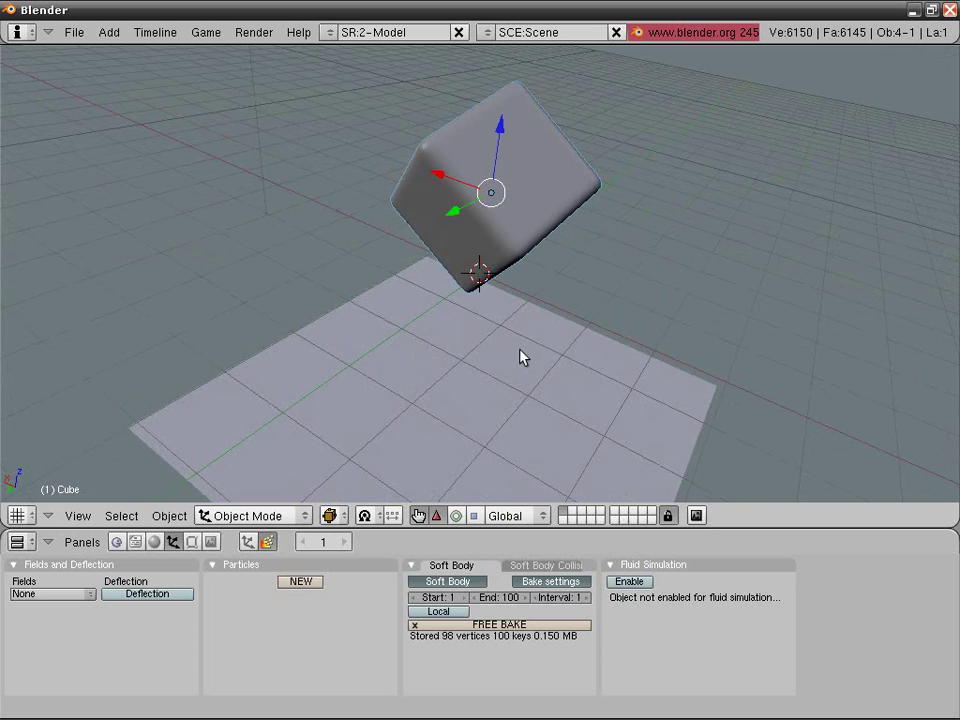
{"action": "key", "text": "alt+a"}
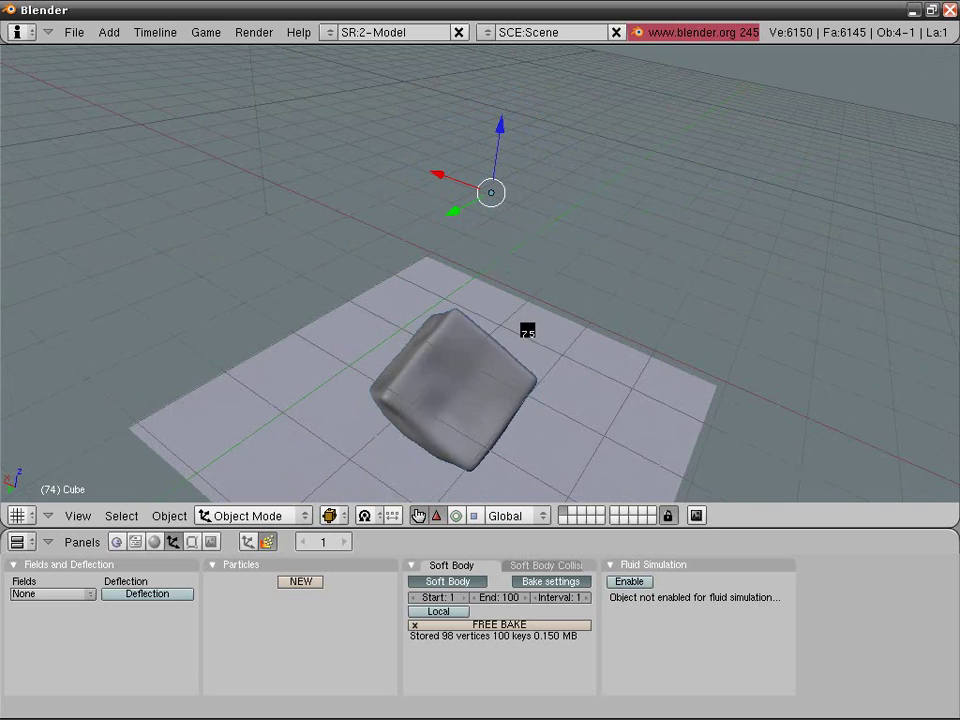
{"action": "key", "text": "Escape"}
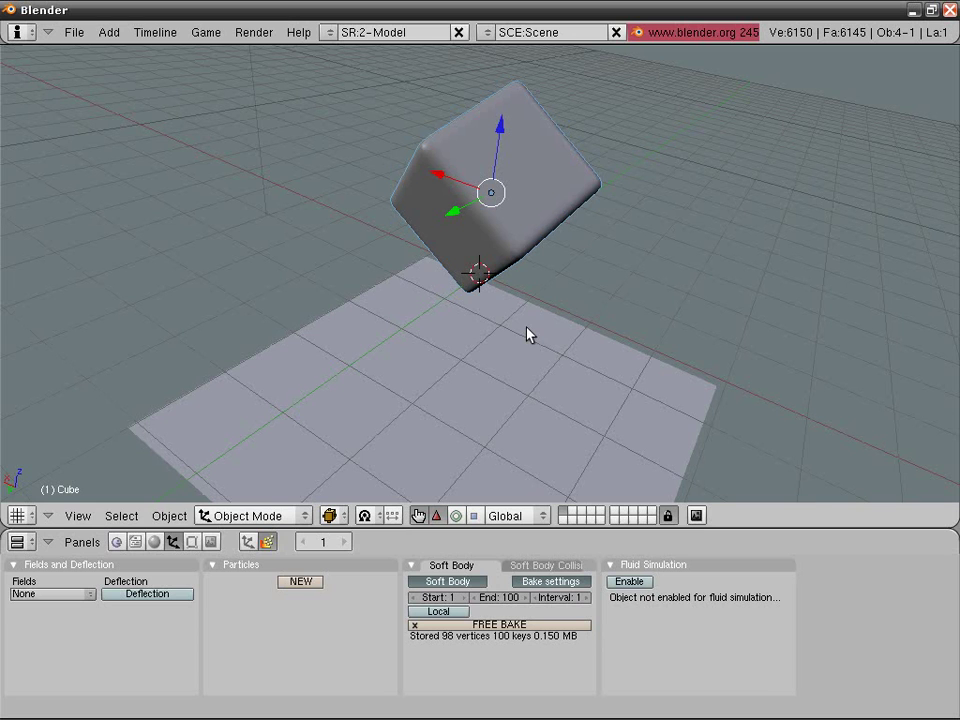
{"action": "middle_click_drag", "start_coordinate": [529, 335], "coordinate": [475, 300]}
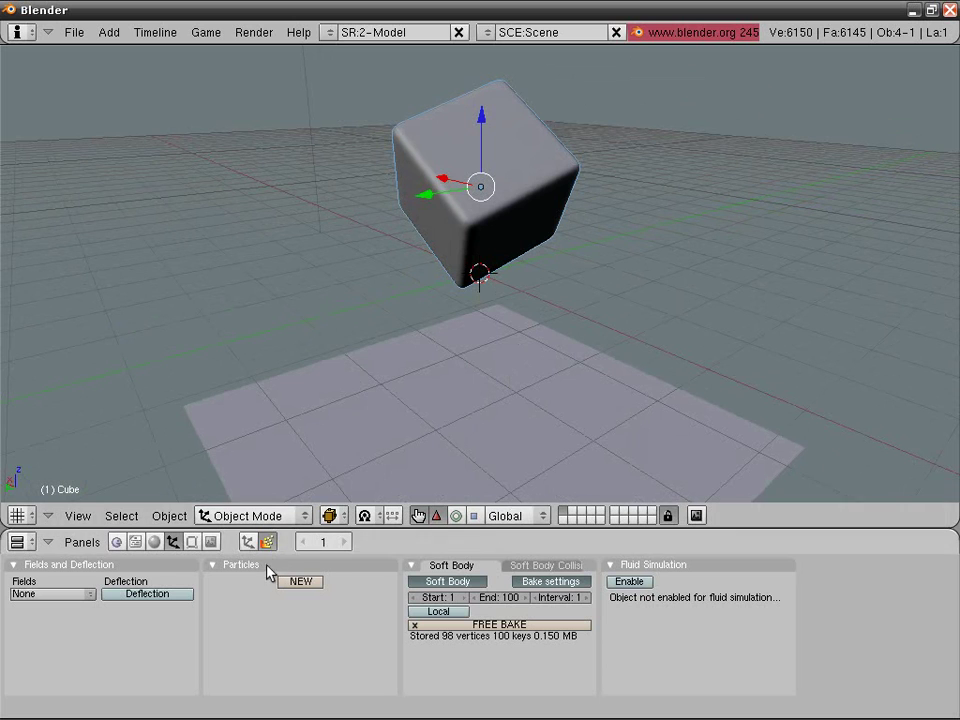
{"action": "mouse_move", "coordinate": [392, 285]}
{"action": "middle_mouse_down"}
{"action": "mouse_move", "coordinate": [513, 360]}
{"action": "mouse_move", "coordinate": [484, 396]}
{"action": "mouse_move", "coordinate": [396, 285]}
{"action": "middle_mouse_up"}
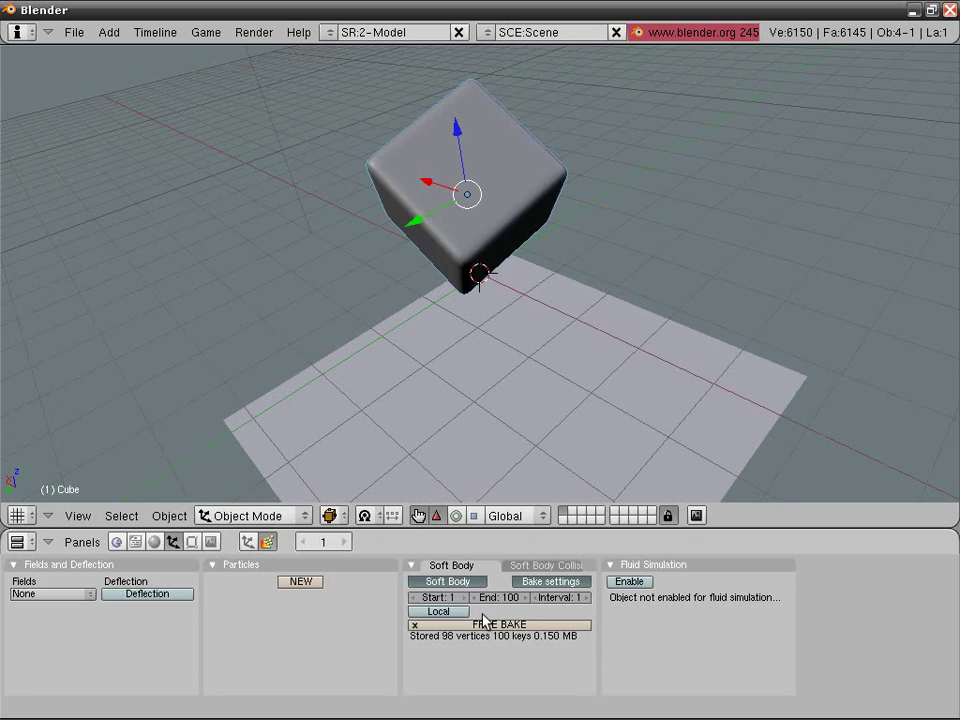
- Toggle the cube into Edit Mode and back out to erase the soft-body bake
{"action": "left_click", "coordinate": [264, 515]}
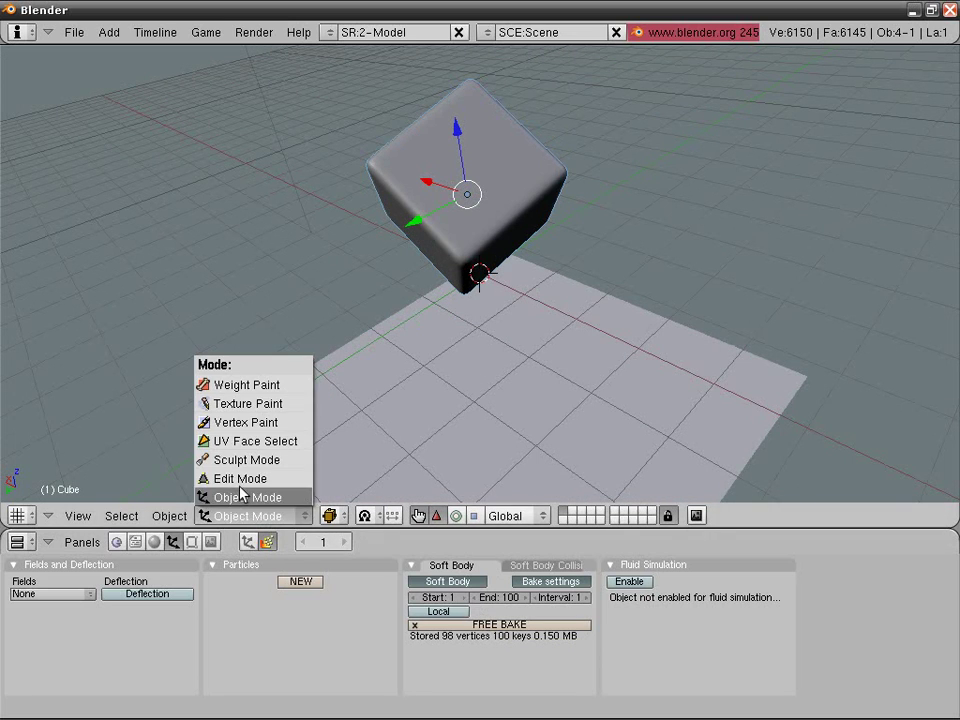
{"action": "left_click", "coordinate": [240, 478]}
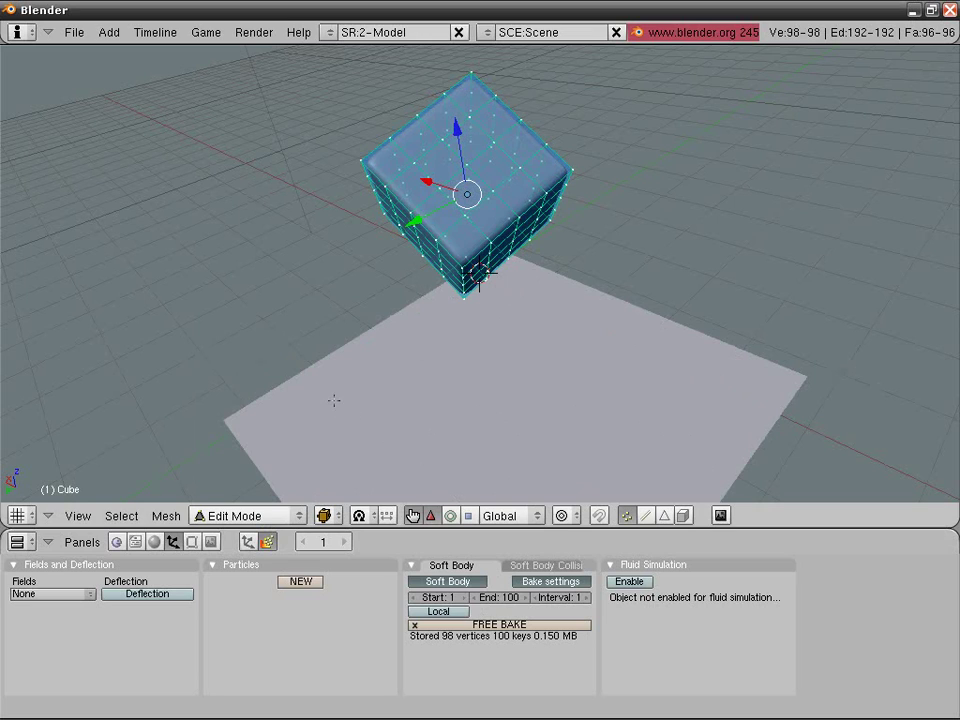
{"action": "key", "text": "Tab"}
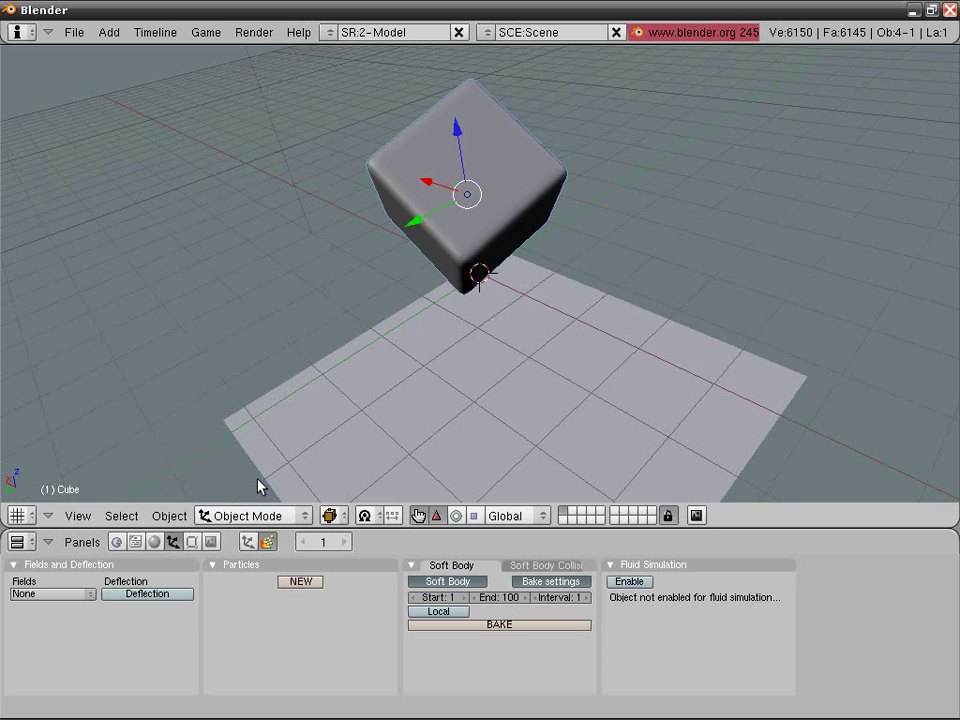
- Test the unbaked playback, then rebake the soft body to 98 vertices and 100 keys
{"action": "key", "text": "alt+a"}
{"action": "key", "text": "Escape"}
{"action": "left_click", "coordinate": [513, 621]}
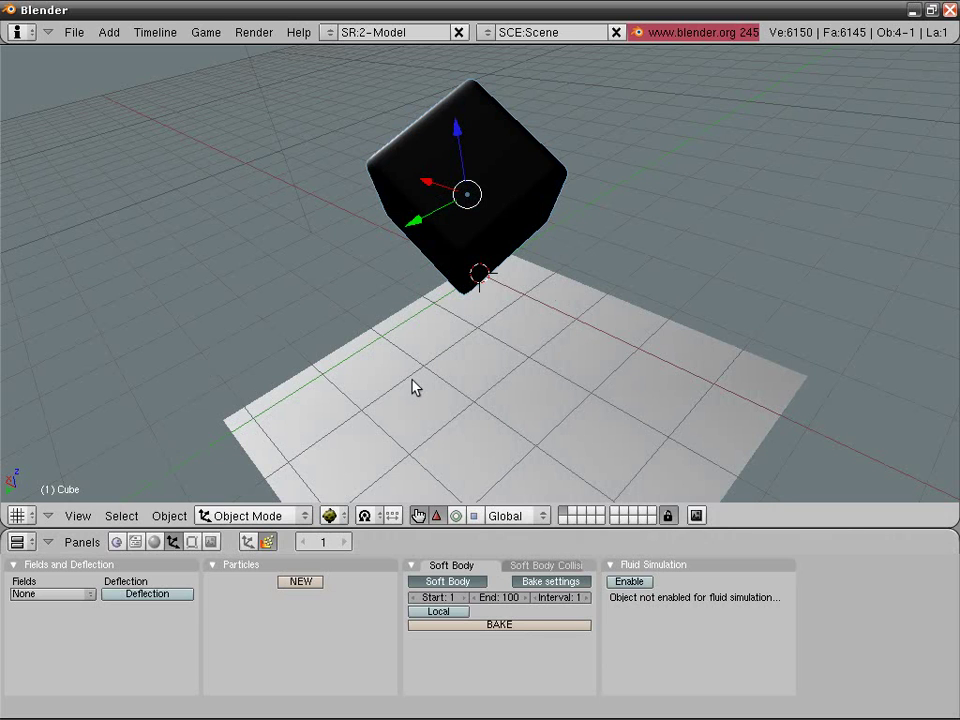
{"action": "left_click", "coordinate": [513, 625]}
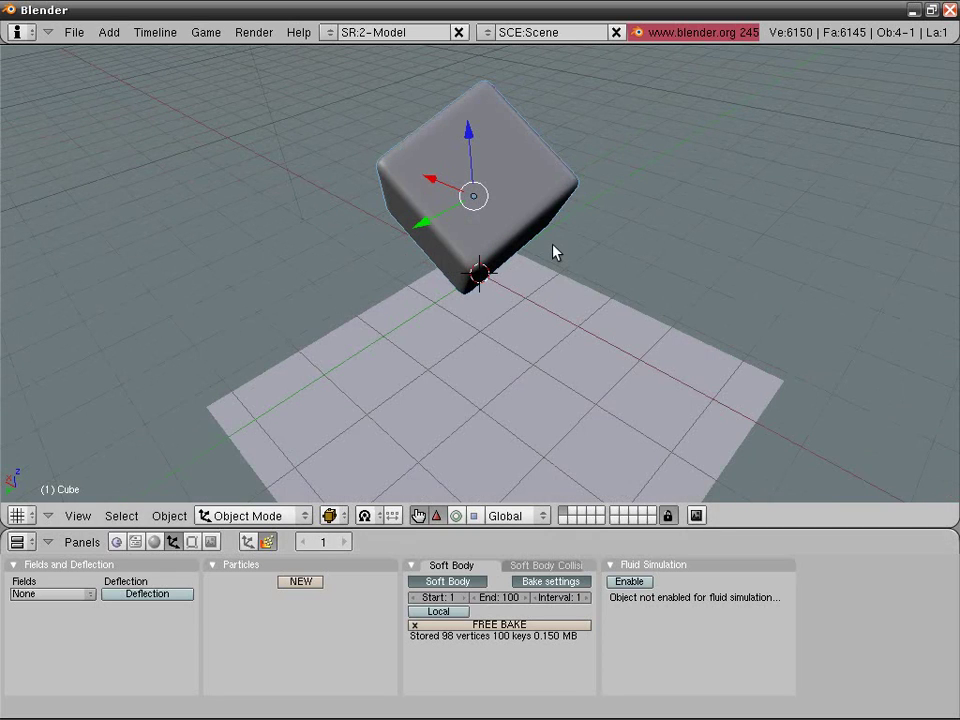
- Show the Material buttons, view from the front, reselect the cube and replay its baked fall
{"action": "middle_click_drag", "start_coordinate": [556, 253], "coordinate": [499, 242]}
{"action": "key", "text": "F5"}
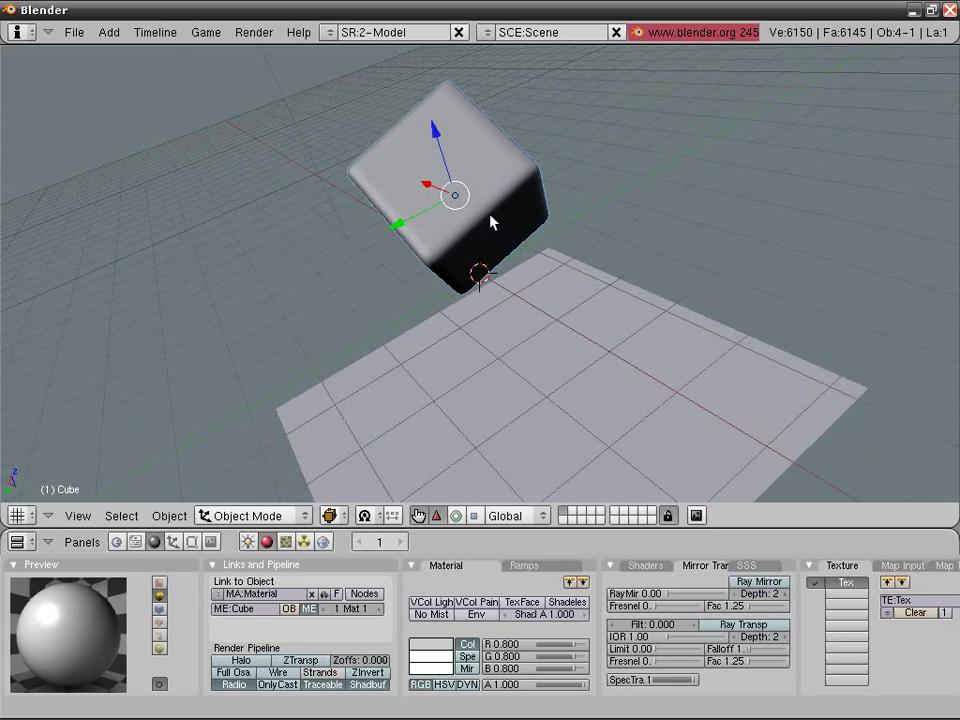
{"action": "key", "text": "KP_1"}
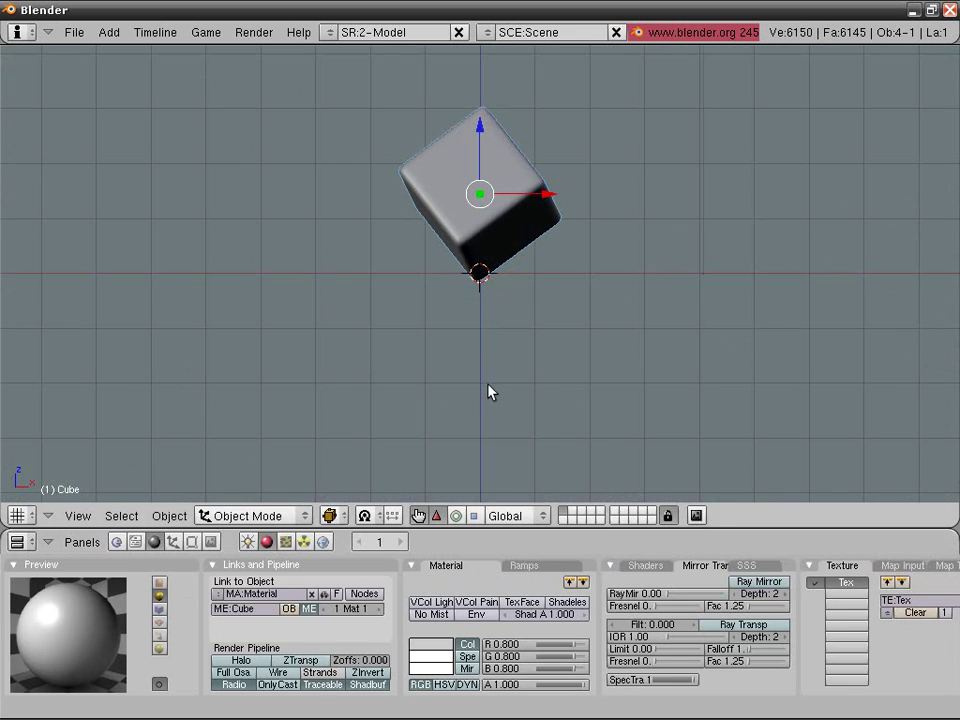
{"action": "key", "text": "a"}
{"action": "right_click", "coordinate": [500, 438]}
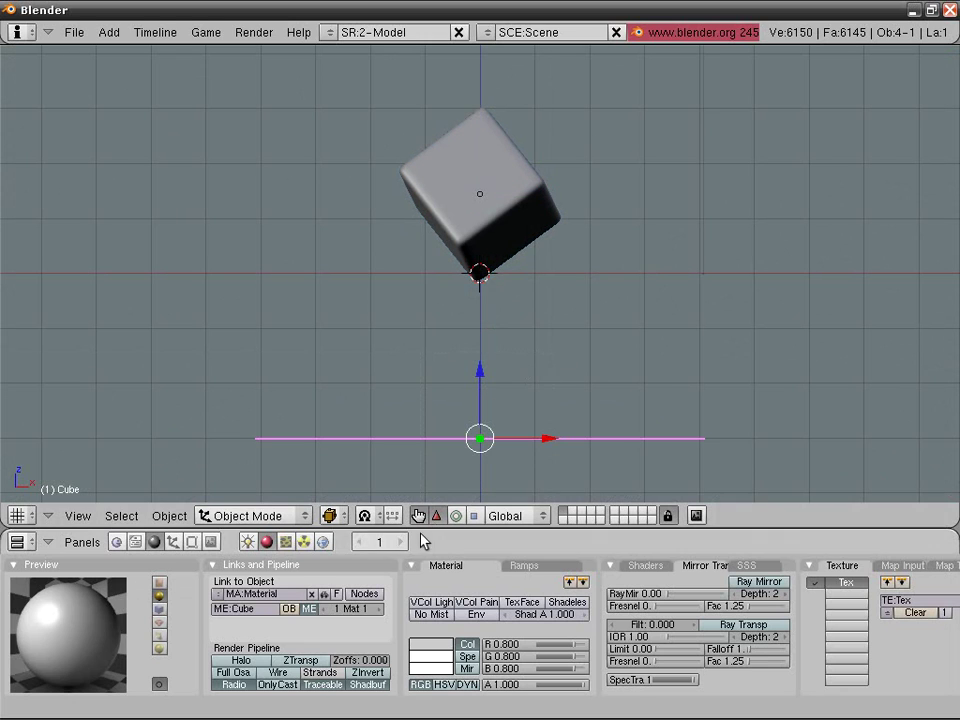
{"action": "right_click", "coordinate": [463, 227]}
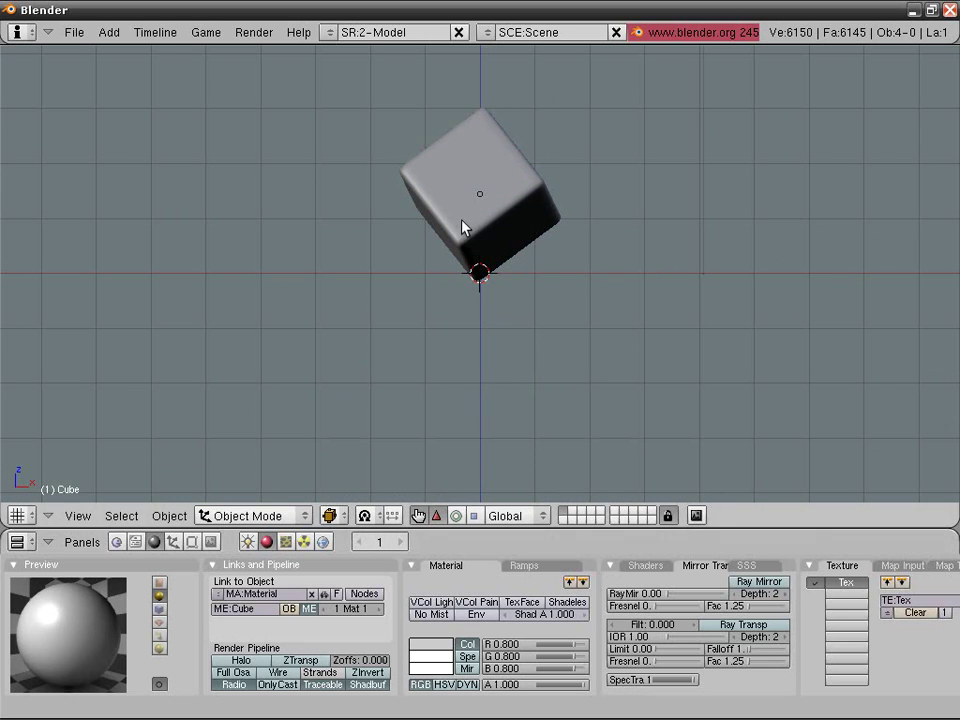
{"action": "key", "text": "alt+a"}
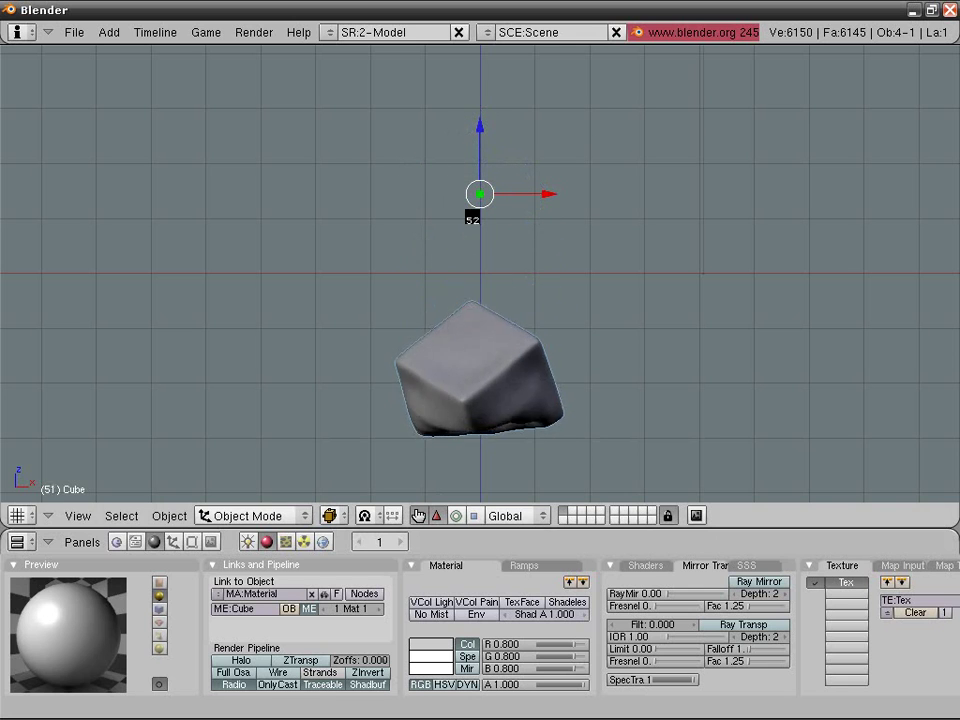
{"action": "key", "text": "Escape"}
{"action": "middle_click_drag", "start_coordinate": [568, 441], "coordinate": [652, 258]}
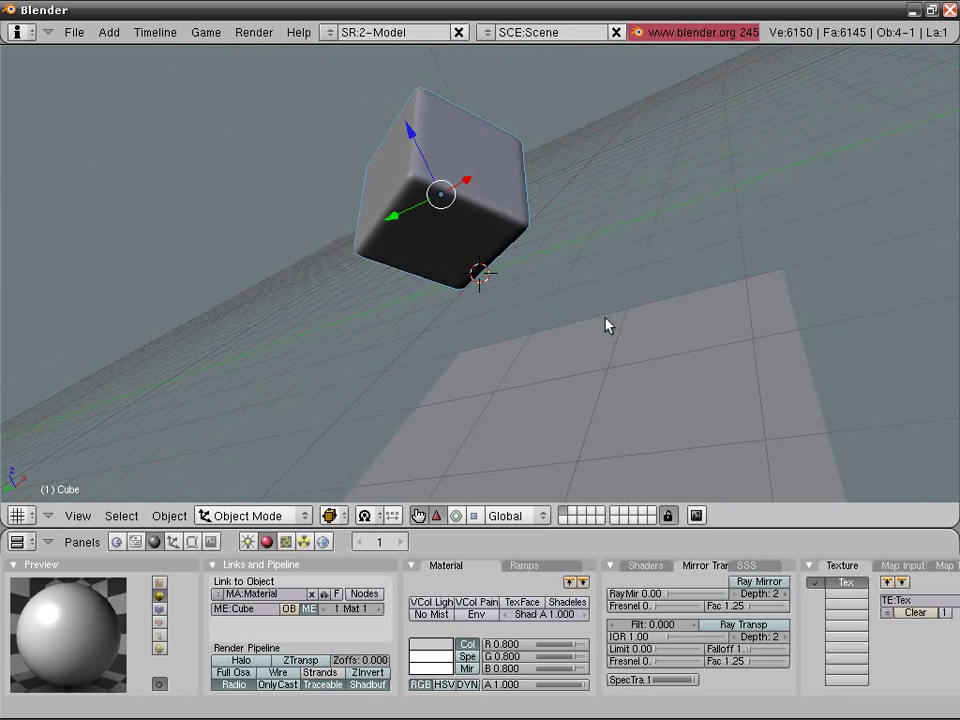
- Set the cube material's colour to cyan, hex 00cfff
{"action": "left_click", "coordinate": [430, 648]}
{"action": "mouse_move", "coordinate": [484, 634]}
{"action": "left_mouse_down"}
{"action": "mouse_move", "coordinate": [471, 634]}
{"action": "mouse_move", "coordinate": [494, 636]}
{"action": "mouse_move", "coordinate": [469, 631]}
{"action": "left_mouse_up"}
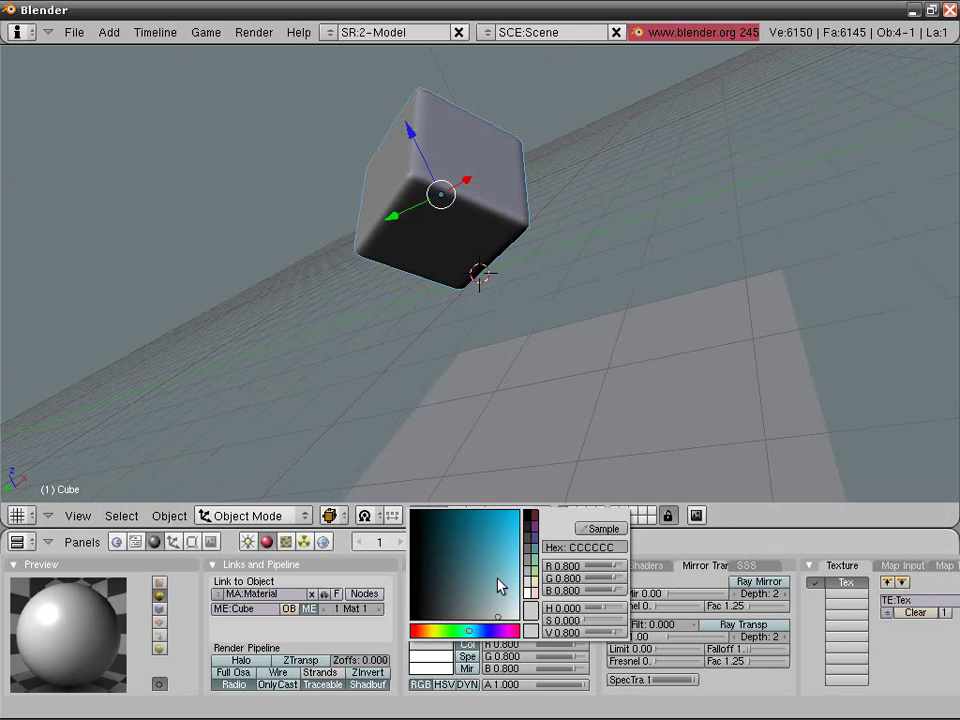
{"action": "mouse_move", "coordinate": [499, 583]}
{"action": "left_mouse_down"}
{"action": "mouse_move", "coordinate": [609, 565]}
{"action": "mouse_move", "coordinate": [594, 553]}
{"action": "left_mouse_up"}
{"action": "type", "text": "00"}
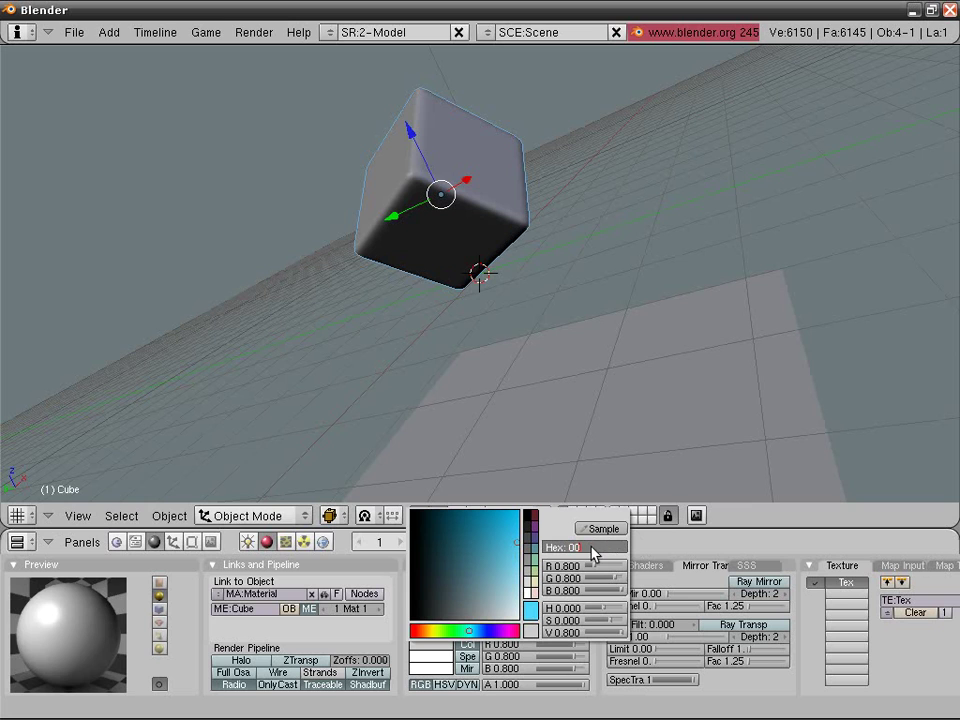
{"action": "type", "text": "cfff"}
{"action": "key", "text": "Return"}
{"action": "middle_click_drag", "start_coordinate": [579, 311], "coordinate": [611, 583]}
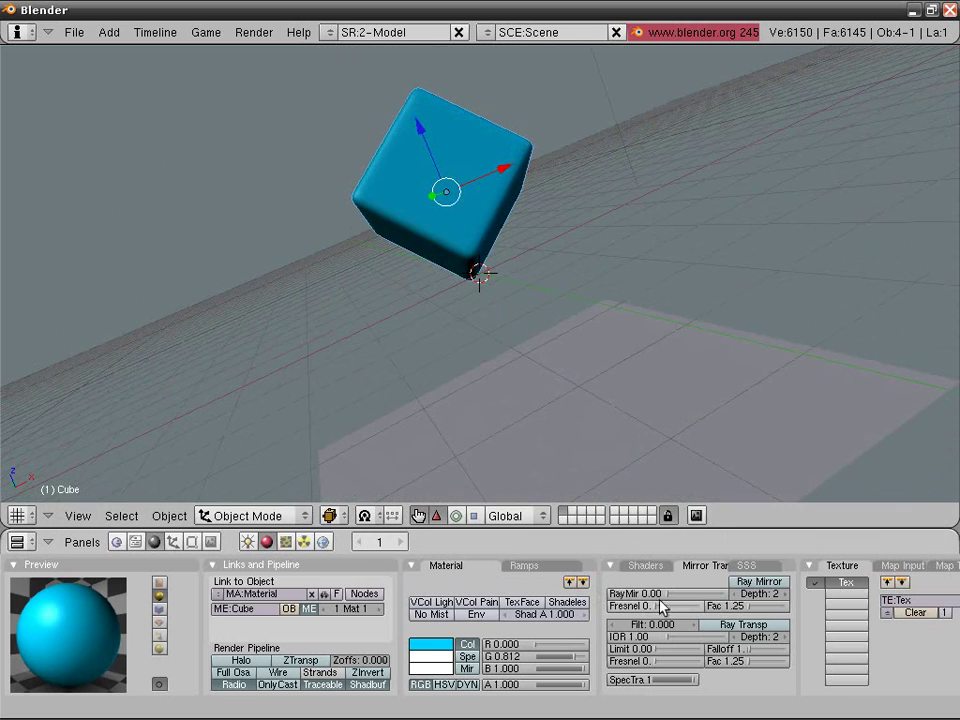
- Give the material ray transparency with depth 5, IOR 1.56 and alpha 0.4, viewed through the camera
{"action": "left_click", "coordinate": [760, 625]}
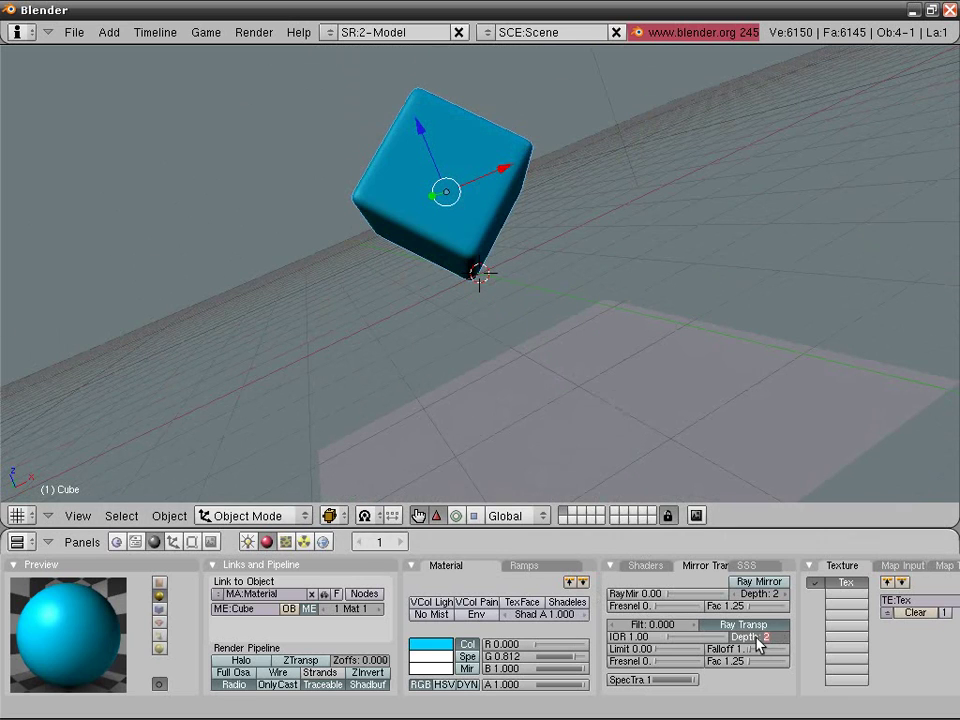
{"action": "type", "text": "5"}
{"action": "key", "text": "Return"}
{"action": "left_click", "coordinate": [637, 637]}
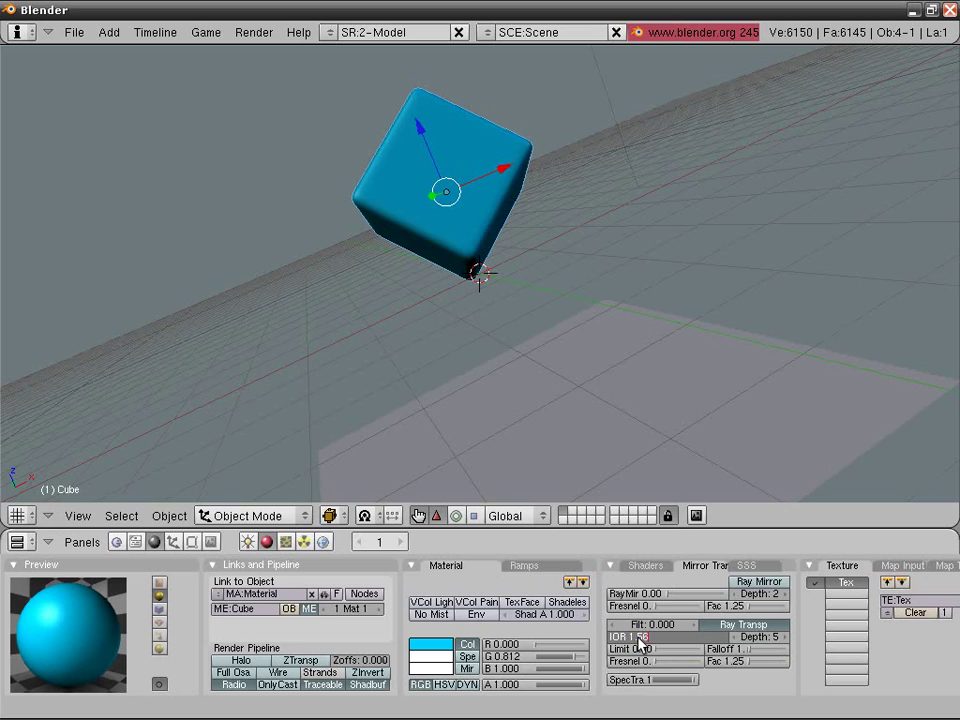
{"action": "type", "text": "1.56"}
{"action": "key", "text": "Return"}
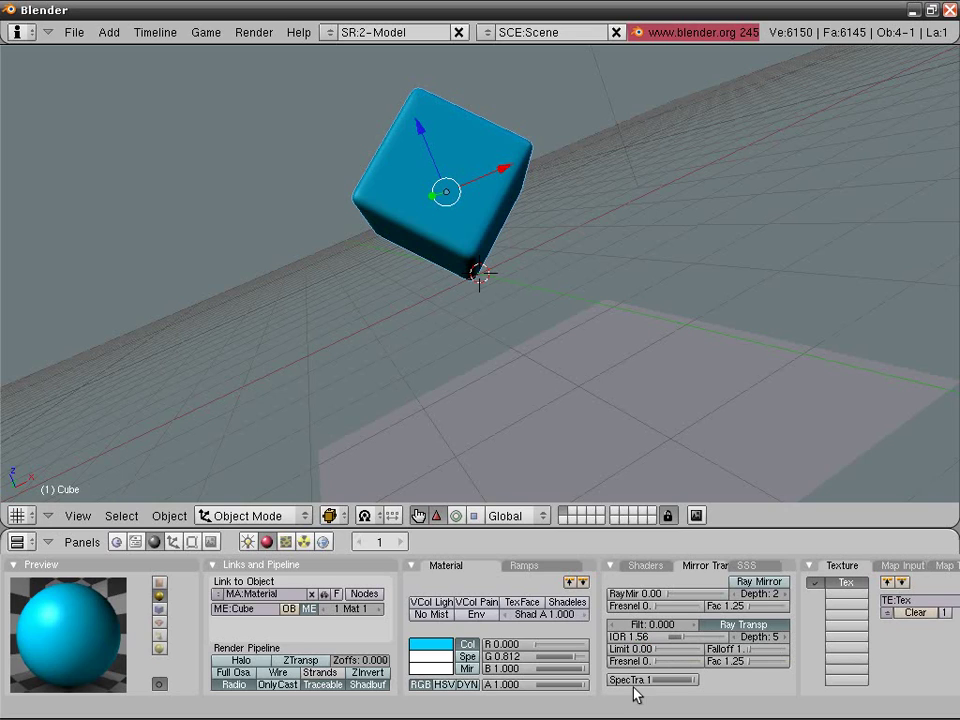
{"action": "left_click", "coordinate": [516, 688]}
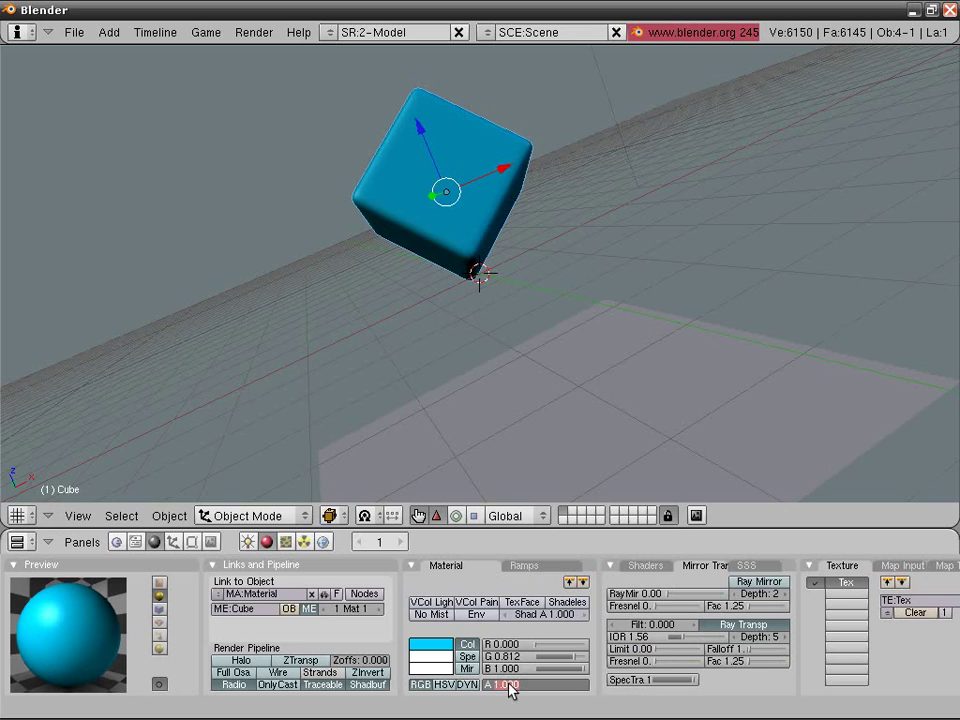
{"action": "type", "text": "0.4"}
{"action": "key", "text": "Return"}
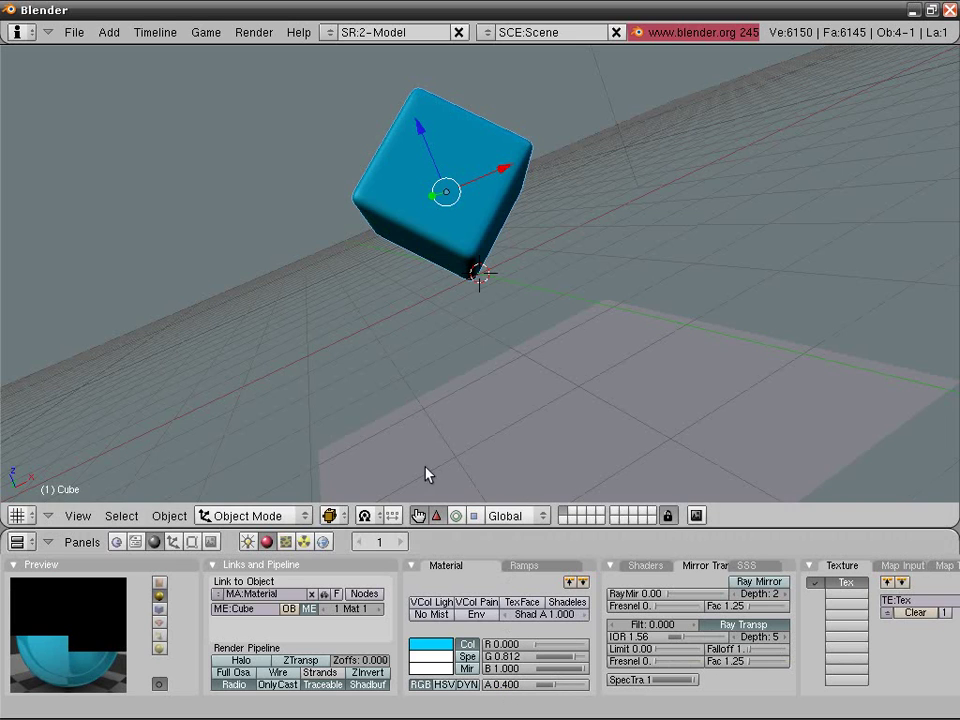
{"action": "key", "text": "KP_0"}
- Render the camera view to check the translucent cube, then close the render
{"action": "key", "text": "F12"}
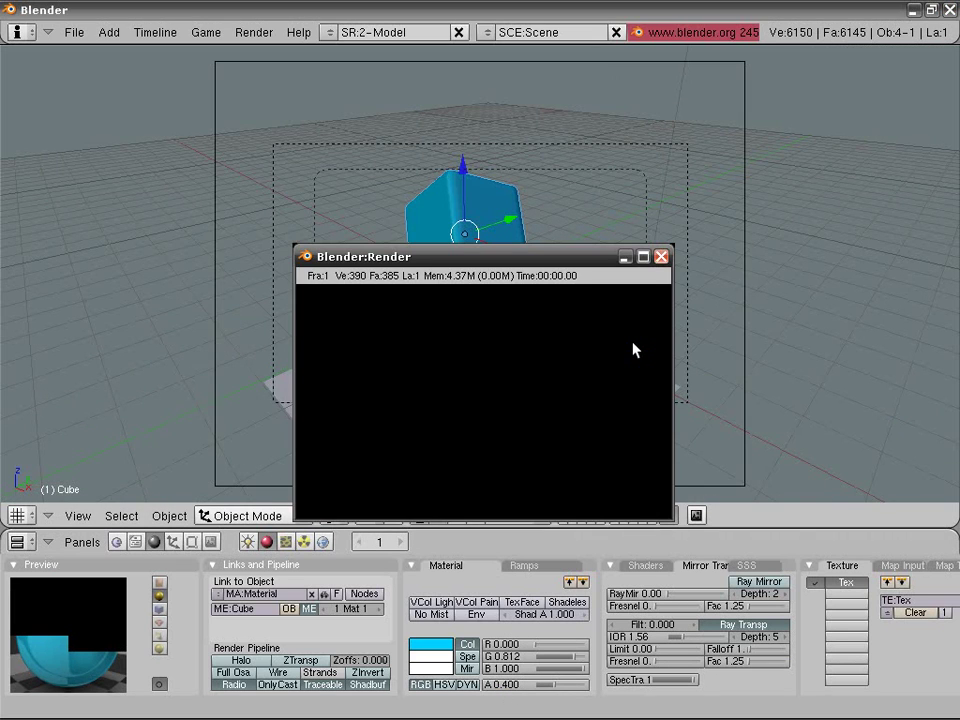
{"action": "left_click", "coordinate": [661, 257]}
{"action": "right_click", "coordinate": [482, 358]}
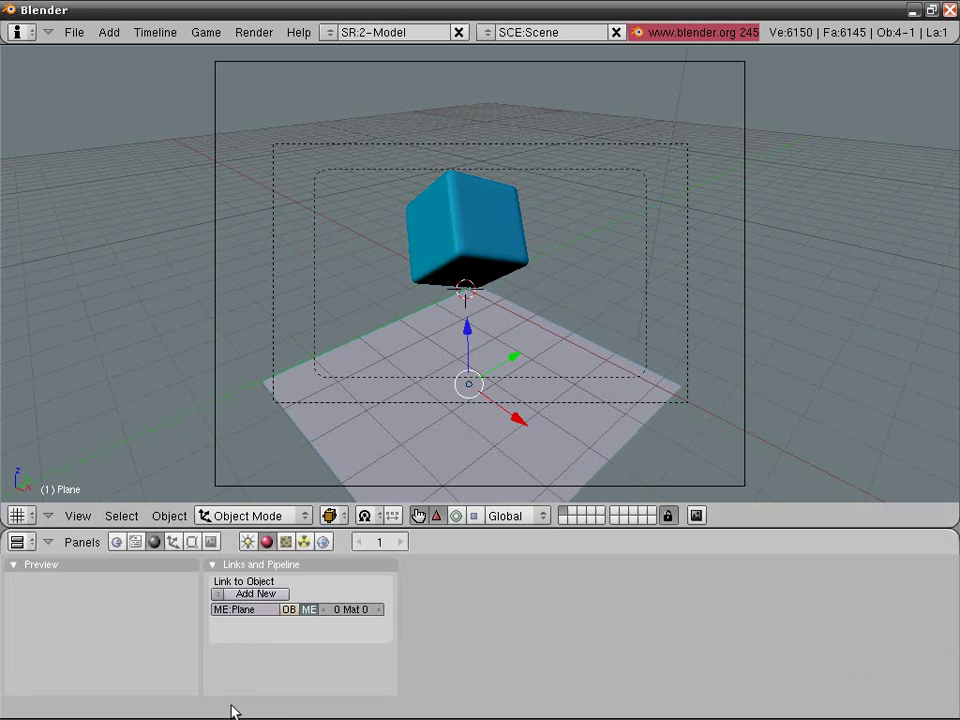
{"action": "mouse_move", "coordinate": [233, 706]}
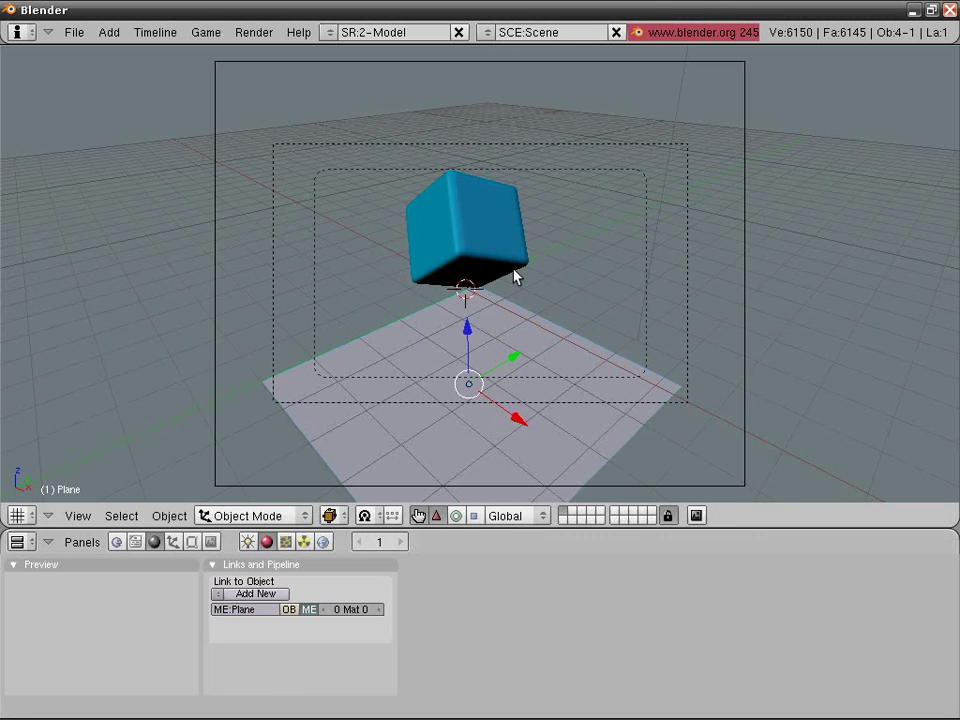
{"action": "middle_click_drag", "start_coordinate": [579, 364], "coordinate": [546, 407]}
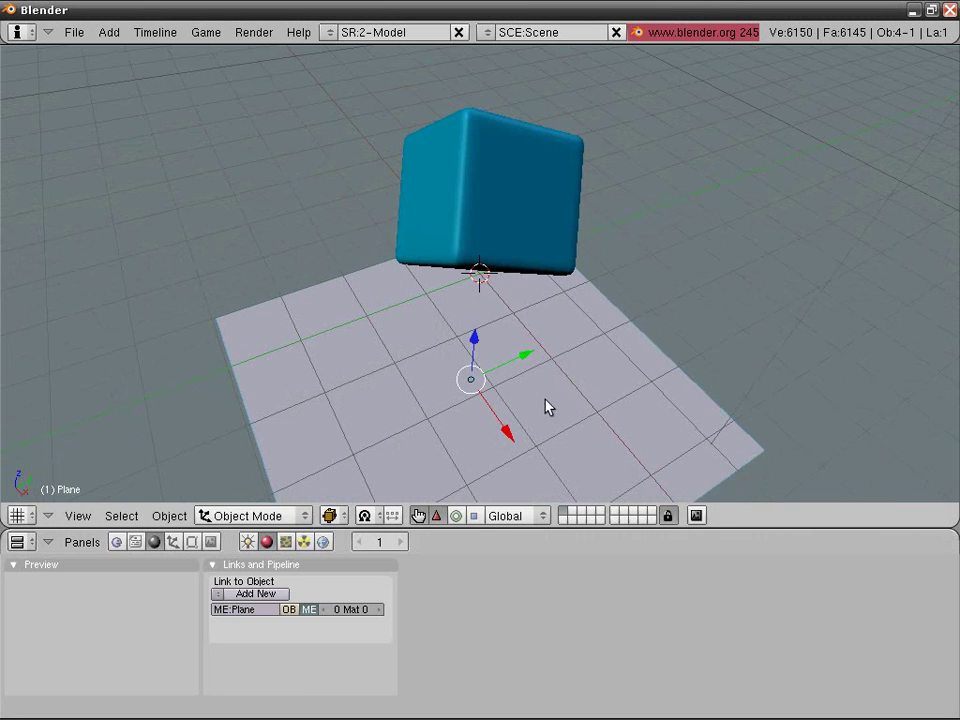
- Raise the cube material's CookTorr specular intensity from 0.5 to 0.9
{"action": "right_click", "coordinate": [504, 231]}
{"action": "scroll", "coordinate": [504, 231], "scroll_direction": "up", "scroll_amount": 2}
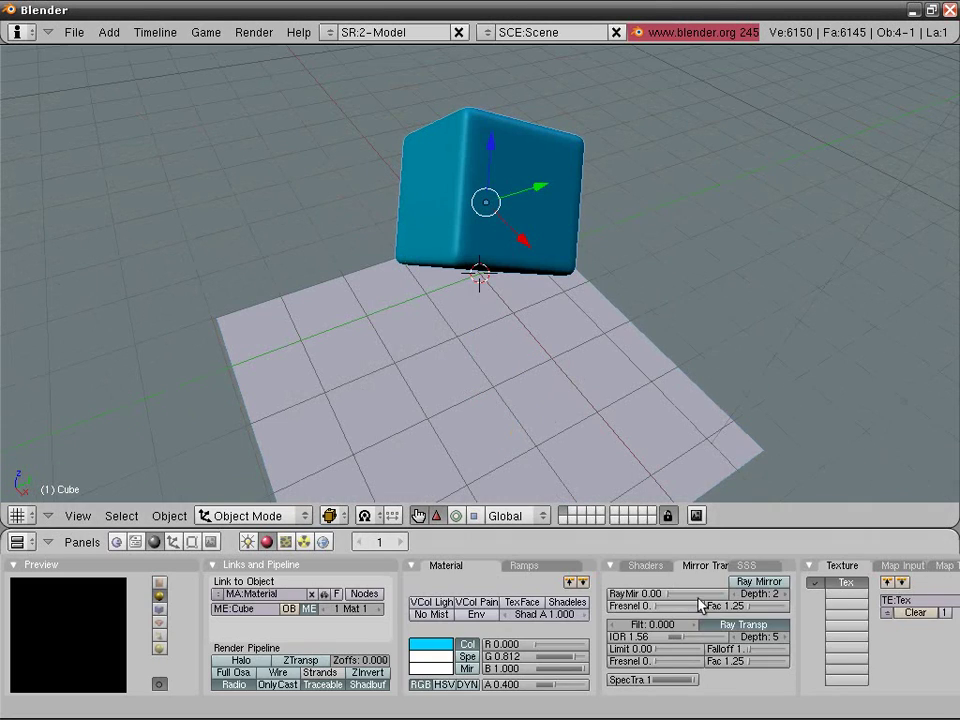
{"action": "left_click", "coordinate": [648, 567]}
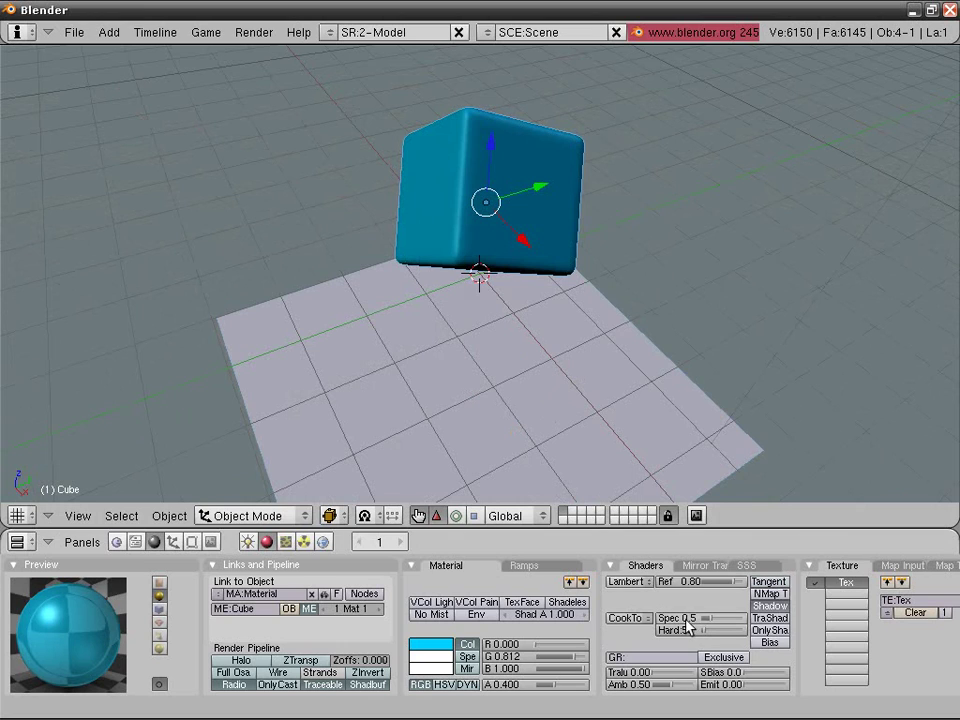
{"action": "mouse_move", "coordinate": [708, 622]}
{"action": "left_mouse_down"}
{"action": "mouse_move", "coordinate": [724, 626]}
{"action": "mouse_move", "coordinate": [716, 627]}
{"action": "left_mouse_up"}
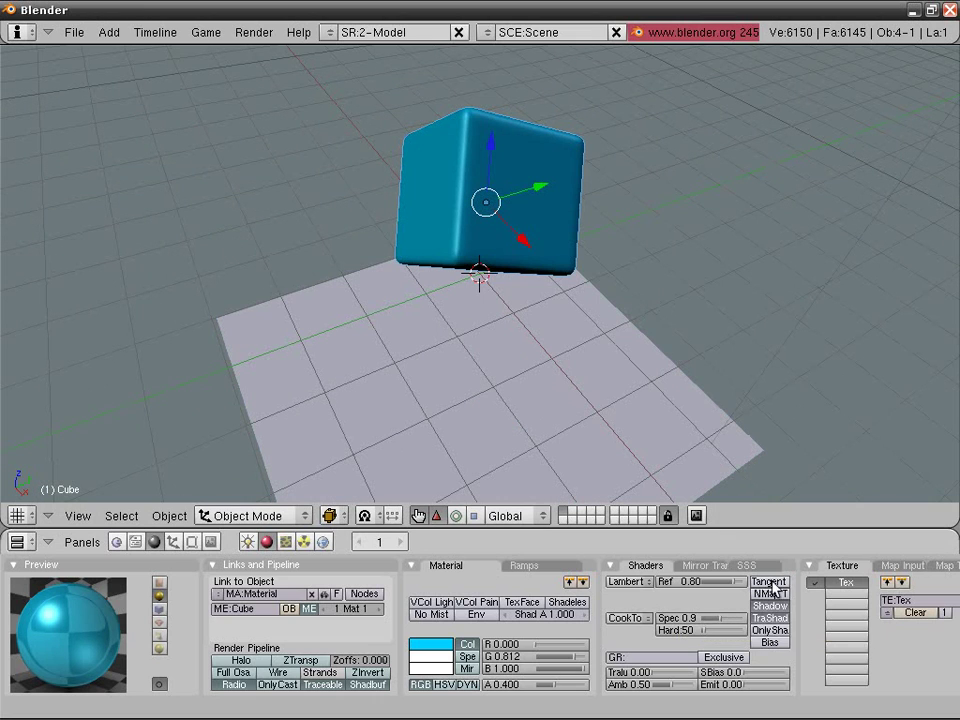
- Give the plane a new Material.001 with specular 0.1 and pure white colour (1.0)
{"action": "right_click", "coordinate": [750, 476]}
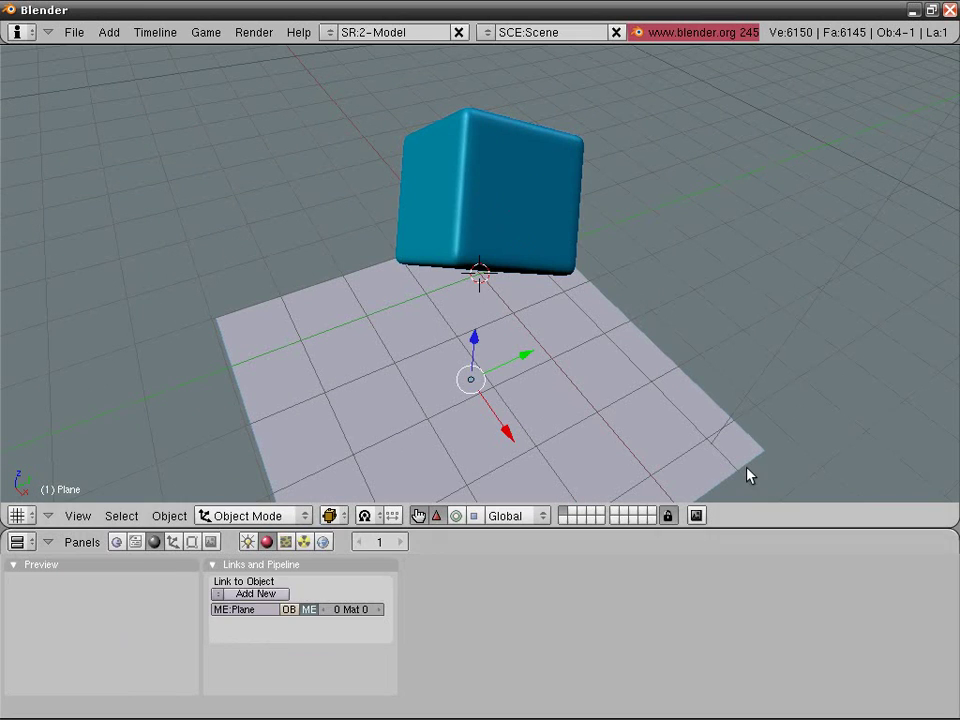
{"action": "left_click", "coordinate": [218, 594]}
{"action": "left_click", "coordinate": [236, 583]}
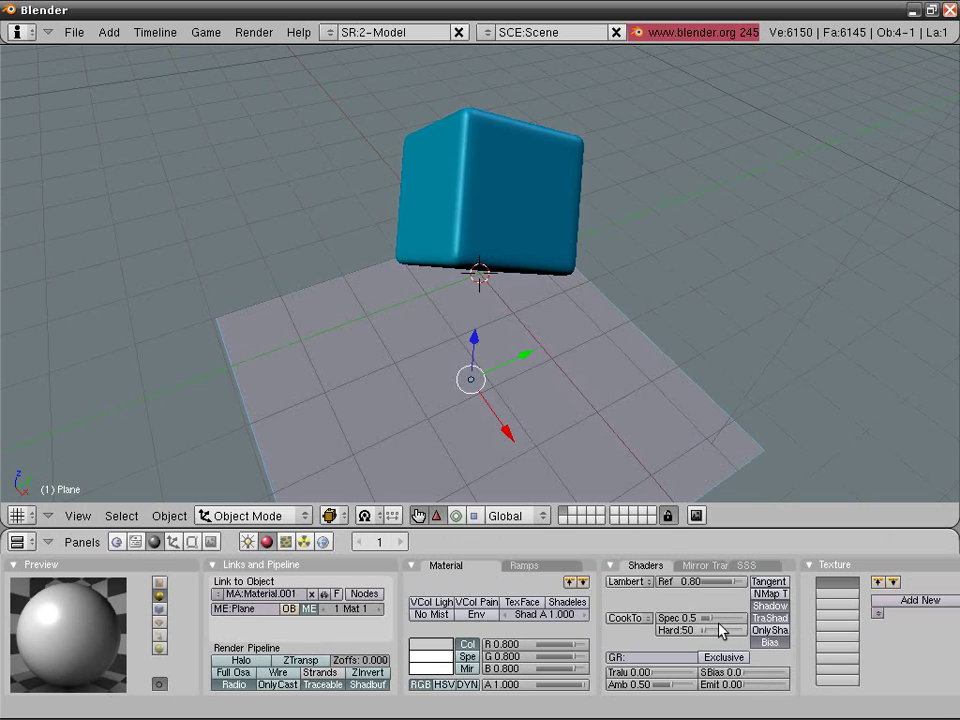
{"action": "left_click_drag", "start_coordinate": [720, 626], "coordinate": [712, 625]}
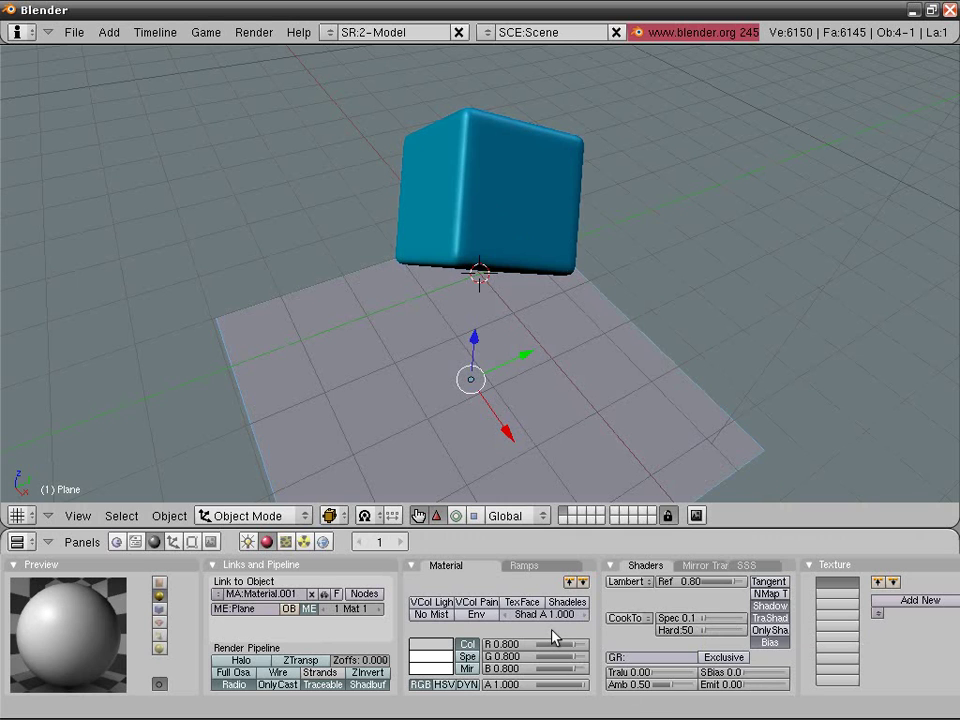
{"action": "left_click", "coordinate": [428, 660]}
{"action": "left_click", "coordinate": [418, 515]}
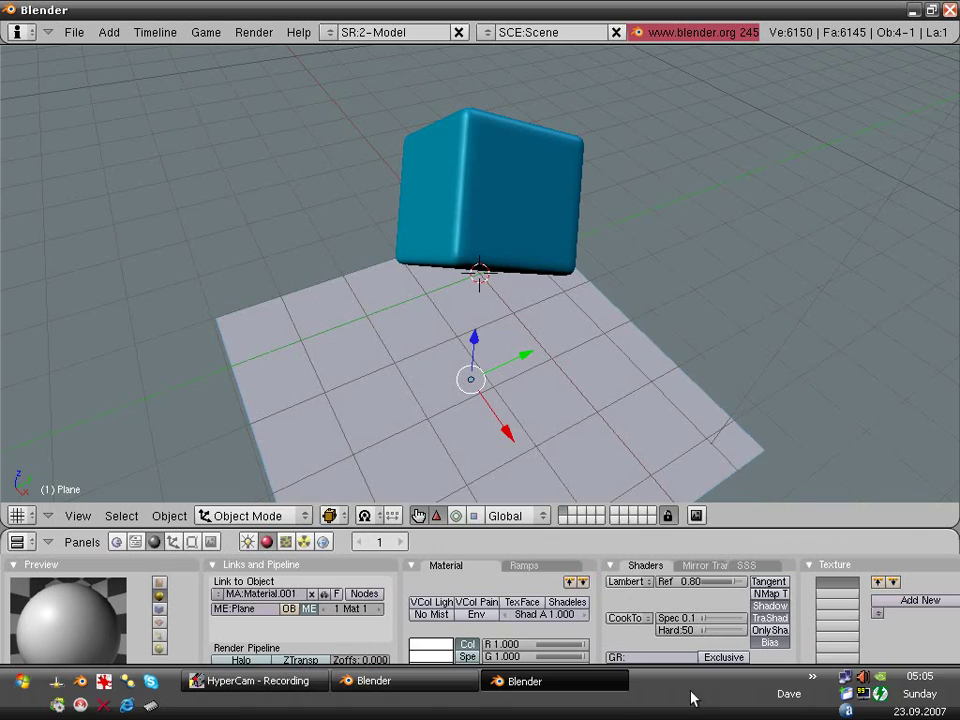
- Make the lamp a spot lamp with buffered shadows and spot size 125.4
{"action": "middle_click_drag", "start_coordinate": [440, 380], "coordinate": [480, 365]}
{"action": "scroll", "coordinate": [478, 363], "scroll_direction": "down", "scroll_amount": 5}
{"action": "right_click", "coordinate": [497, 146]}
{"action": "middle_click_drag", "start_coordinate": [497, 146], "coordinate": [482, 199]}
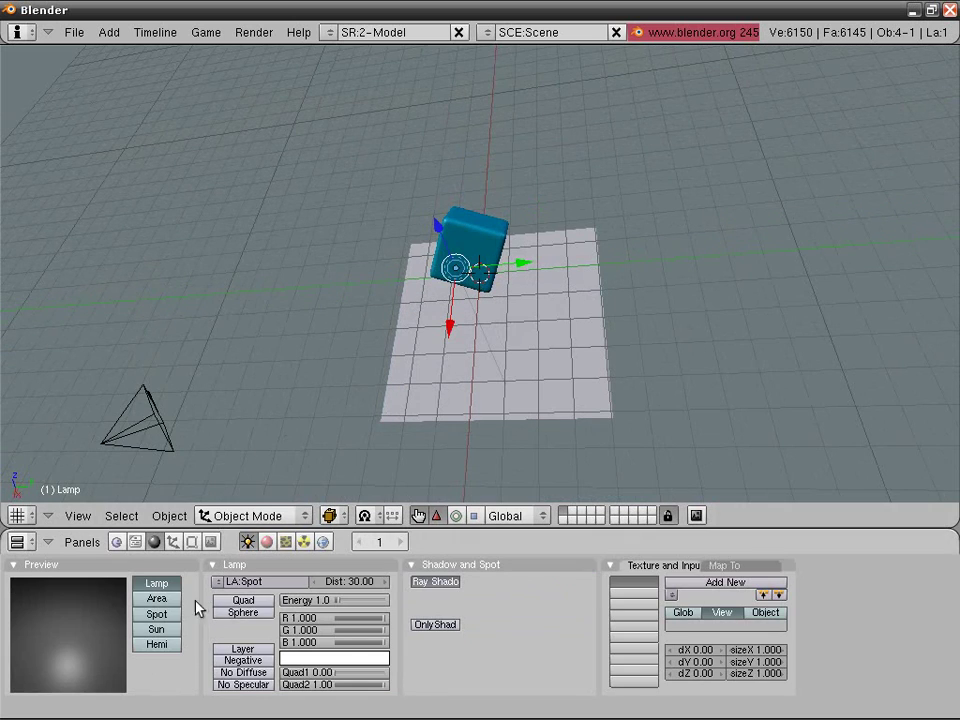
{"action": "left_click", "coordinate": [157, 613]}
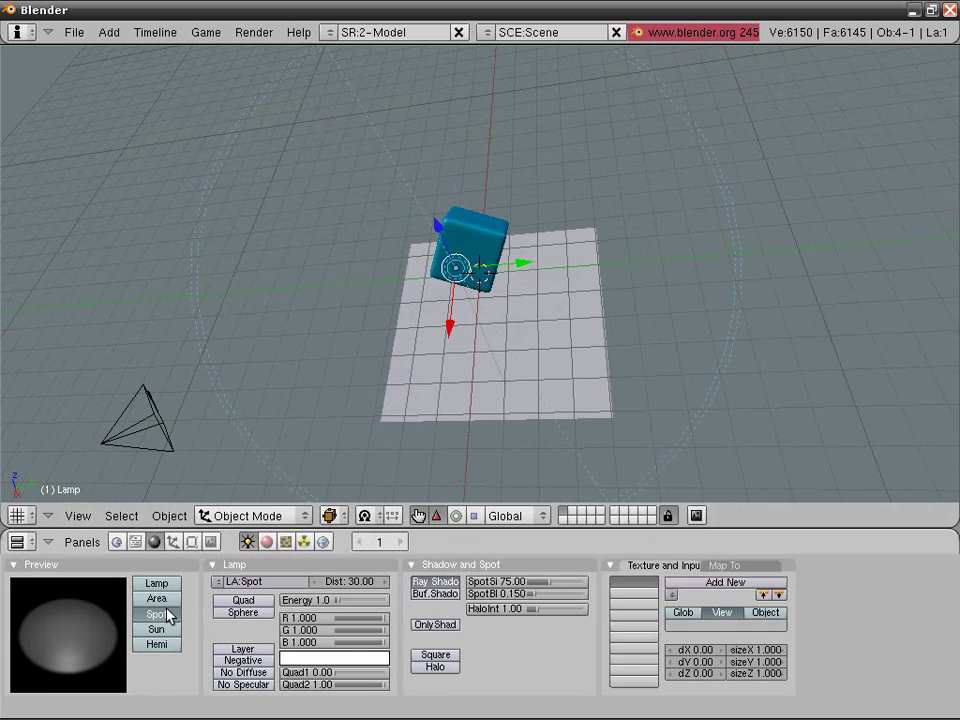
{"action": "left_click", "coordinate": [435, 594]}
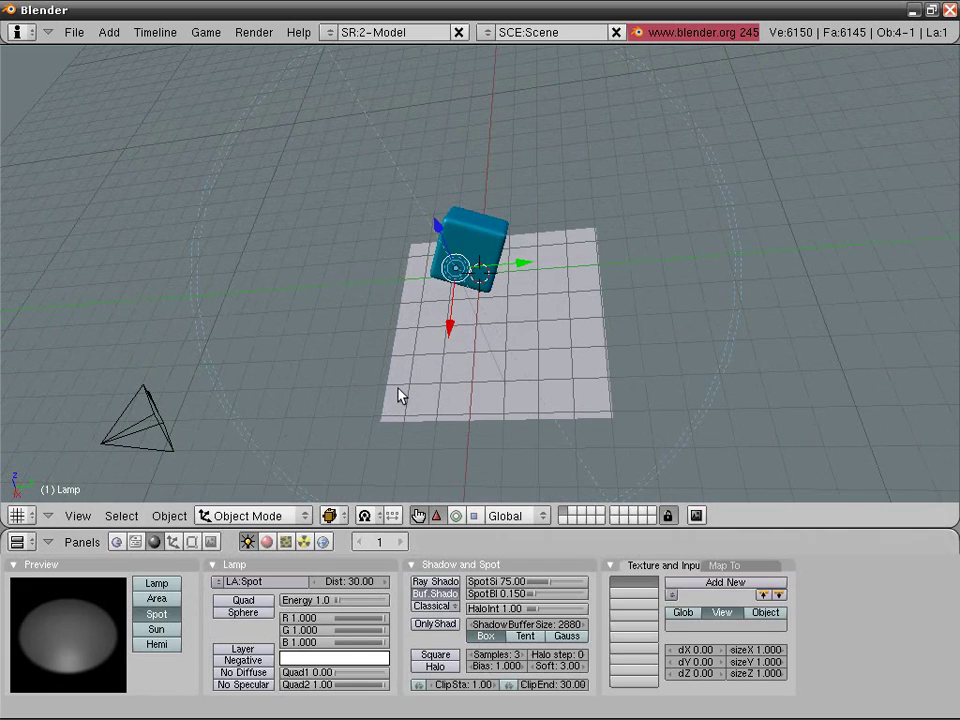
{"action": "middle_click_drag", "start_coordinate": [499, 291], "coordinate": [579, 274]}
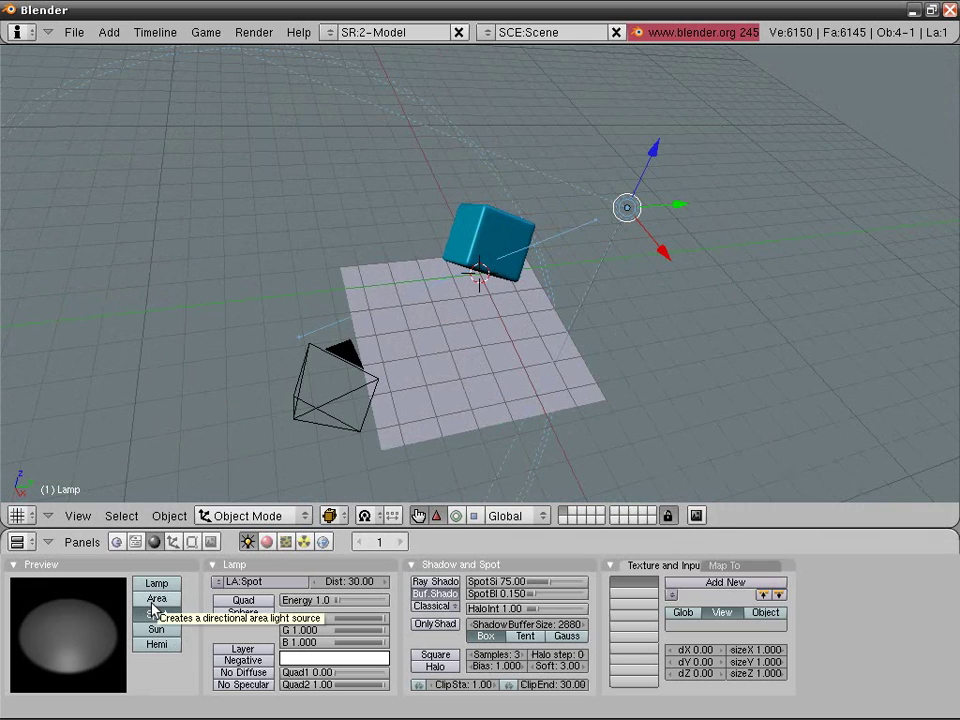
{"action": "left_click_drag", "start_coordinate": [559, 585], "coordinate": [574, 583]}
{"action": "middle_click_drag", "start_coordinate": [595, 440], "coordinate": [627, 397]}
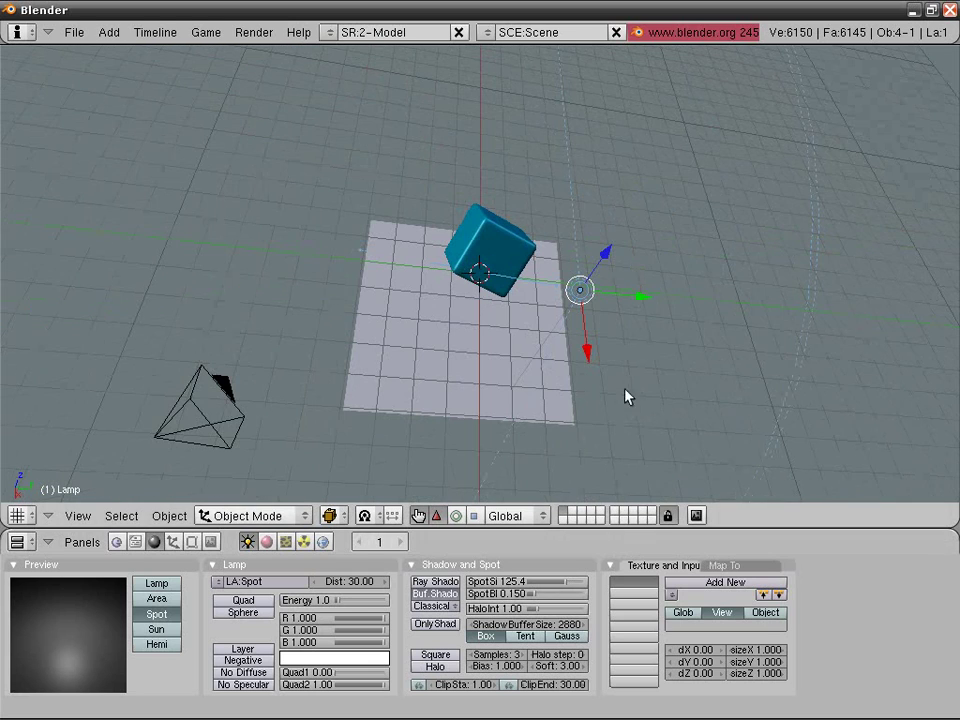
- Render the scene and inspect the cube's shadow on the plane, then close the render
{"action": "key", "text": "F12"}
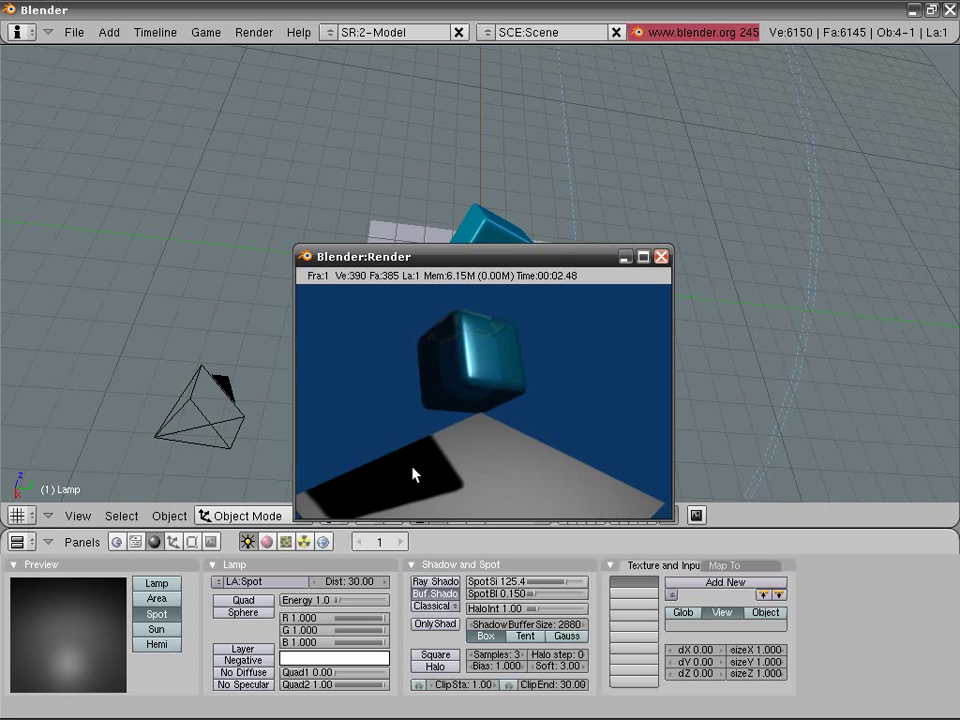
{"action": "scroll", "coordinate": [476, 388], "scroll_direction": "up", "scroll_amount": 2}
{"action": "scroll", "coordinate": [476, 388], "scroll_direction": "up", "scroll_amount": 1}
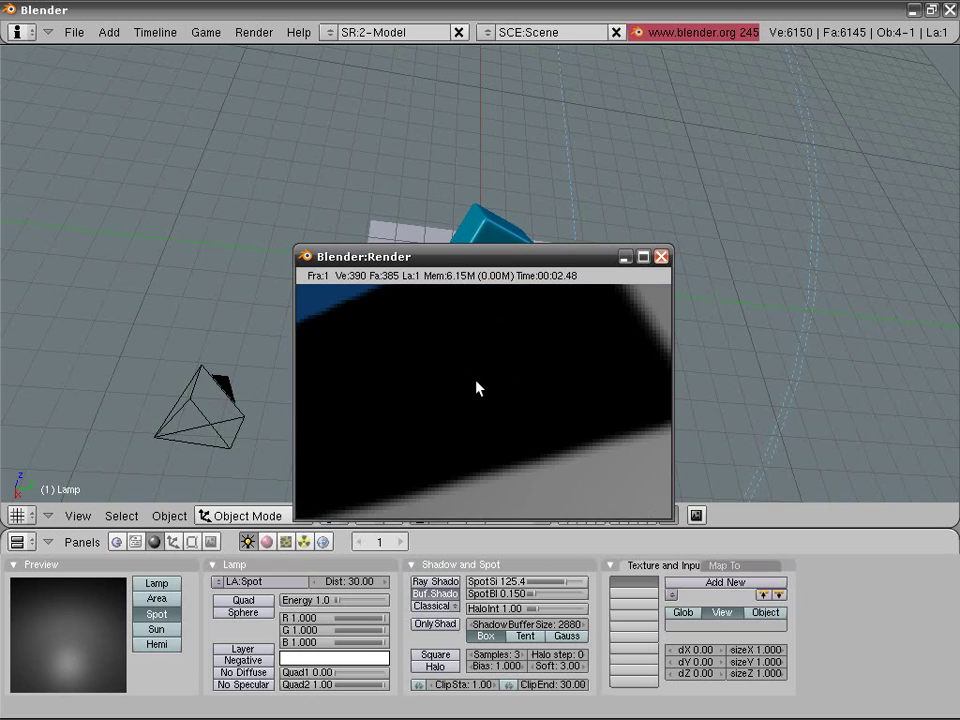
{"action": "middle_click_drag", "start_coordinate": [476, 388], "coordinate": [429, 476]}
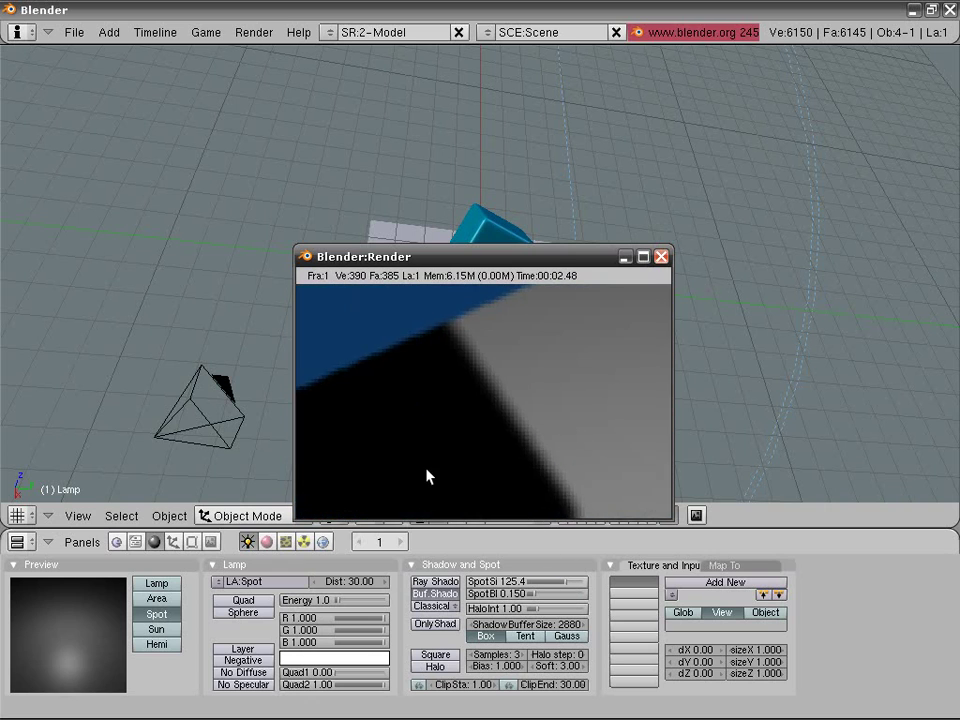
{"action": "mouse_move", "coordinate": [429, 476]}
{"action": "left_mouse_down"}
{"action": "mouse_move", "coordinate": [418, 470]}
{"action": "mouse_move", "coordinate": [435, 476]}
{"action": "mouse_move", "coordinate": [424, 463]}
{"action": "left_mouse_up"}
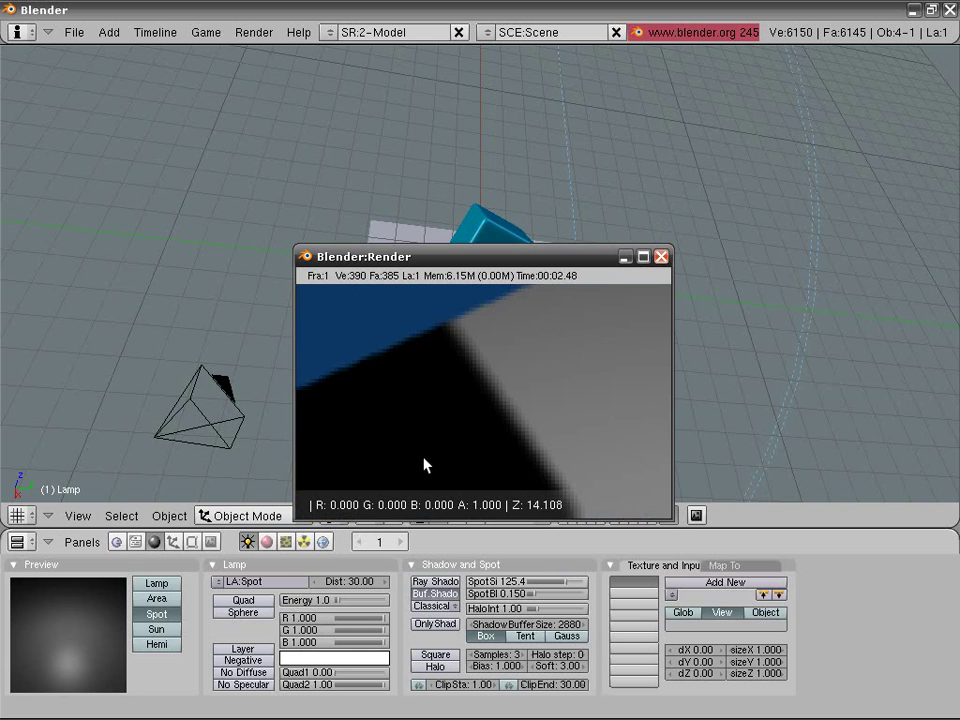
{"action": "scroll", "coordinate": [489, 414], "scroll_direction": "down", "scroll_amount": 3}
{"action": "left_click", "coordinate": [661, 257]}
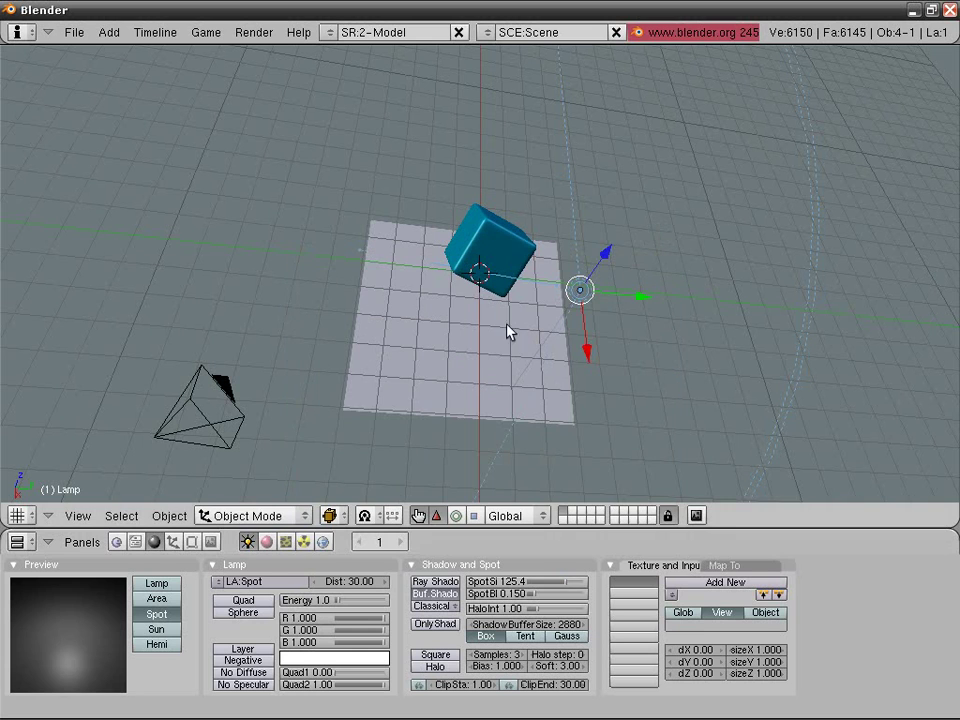
- Raise the spot lamp's energy to 2.3 and render again full screen
{"action": "right_click", "coordinate": [505, 335]}
{"action": "middle_click_drag", "start_coordinate": [494, 425], "coordinate": [669, 154]}
{"action": "right_click", "coordinate": [669, 154]}
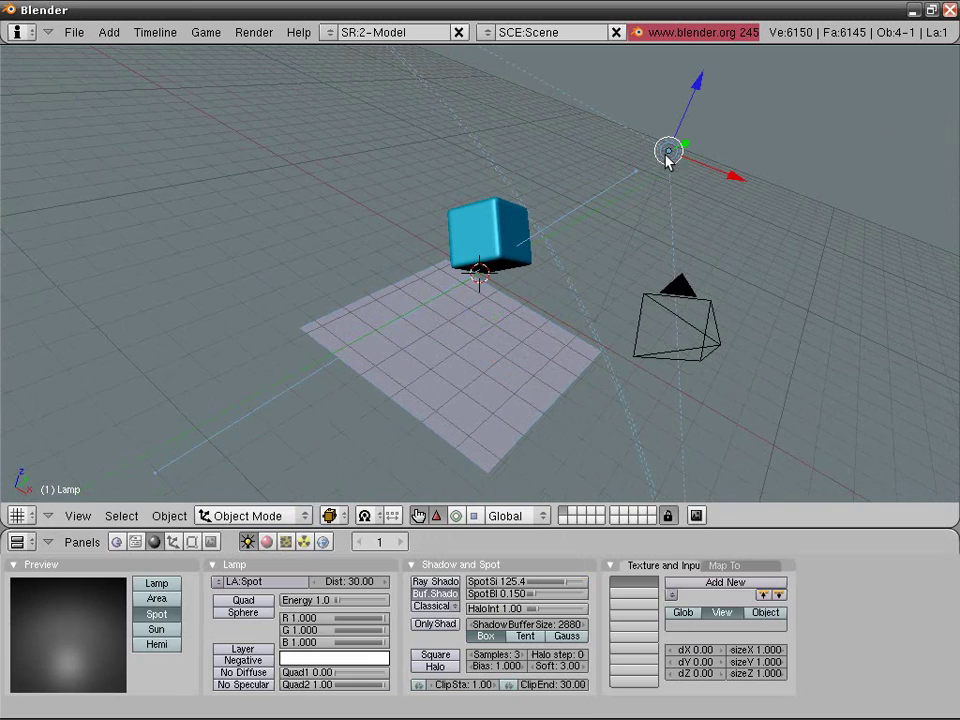
{"action": "left_click_drag", "start_coordinate": [343, 600], "coordinate": [349, 602]}
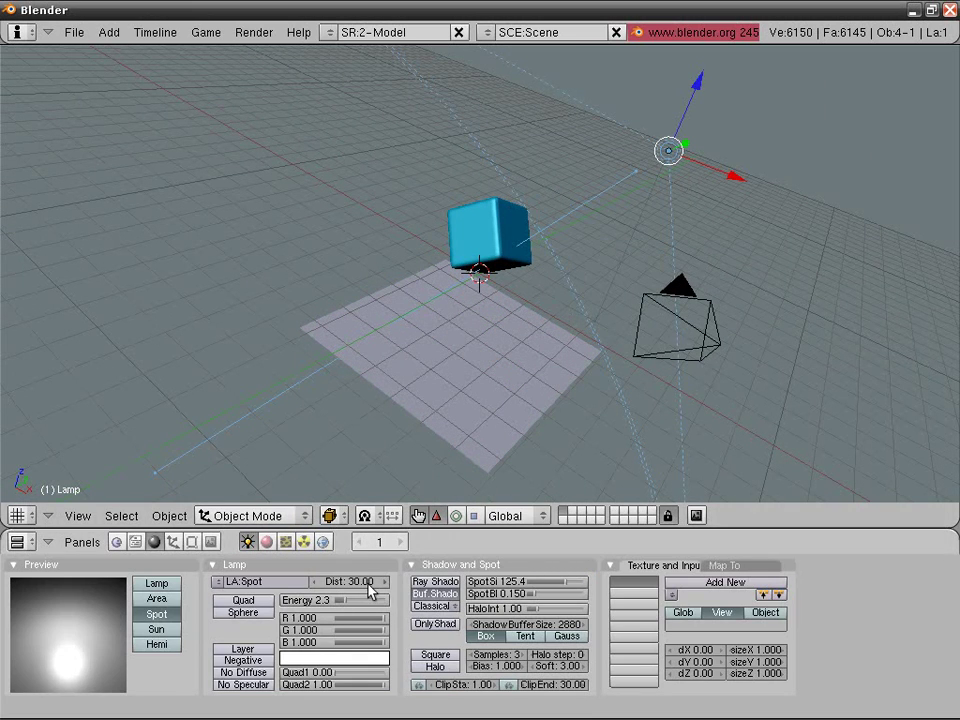
{"action": "key", "text": "F12"}
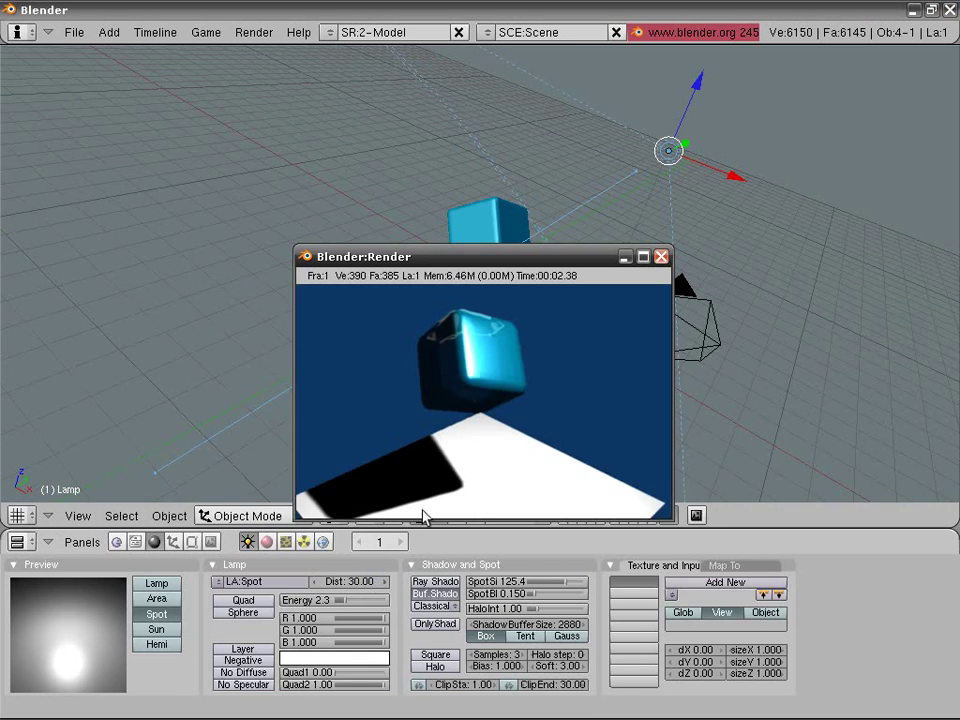
{"action": "left_click", "coordinate": [648, 257]}
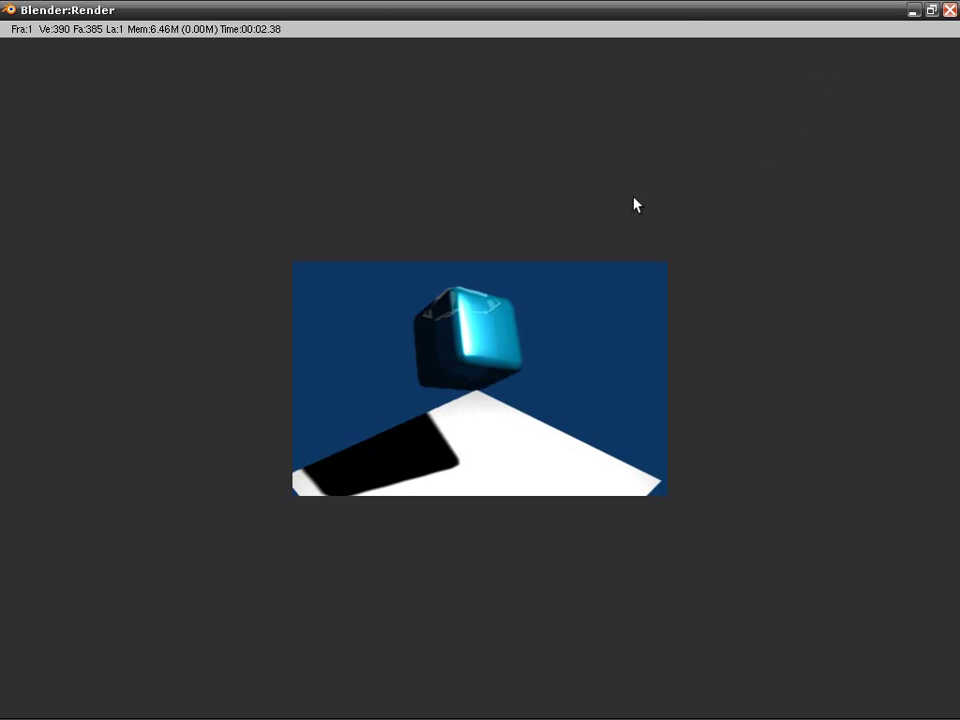
- Close the render and set the spot lamp's energy back to 1.6
{"action": "double_click", "coordinate": [685, 18]}
{"action": "left_click", "coordinate": [664, 254]}
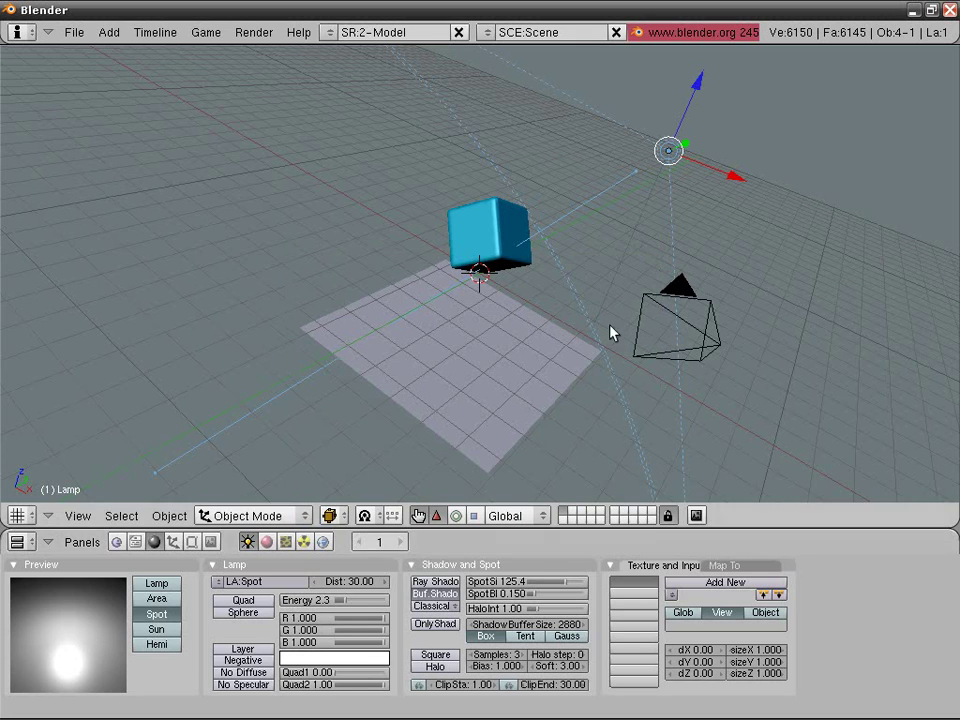
{"action": "mouse_move", "coordinate": [362, 607]}
{"action": "left_mouse_down"}
{"action": "mouse_move", "coordinate": [345, 607]}
{"action": "mouse_move", "coordinate": [360, 607]}
{"action": "left_mouse_up"}
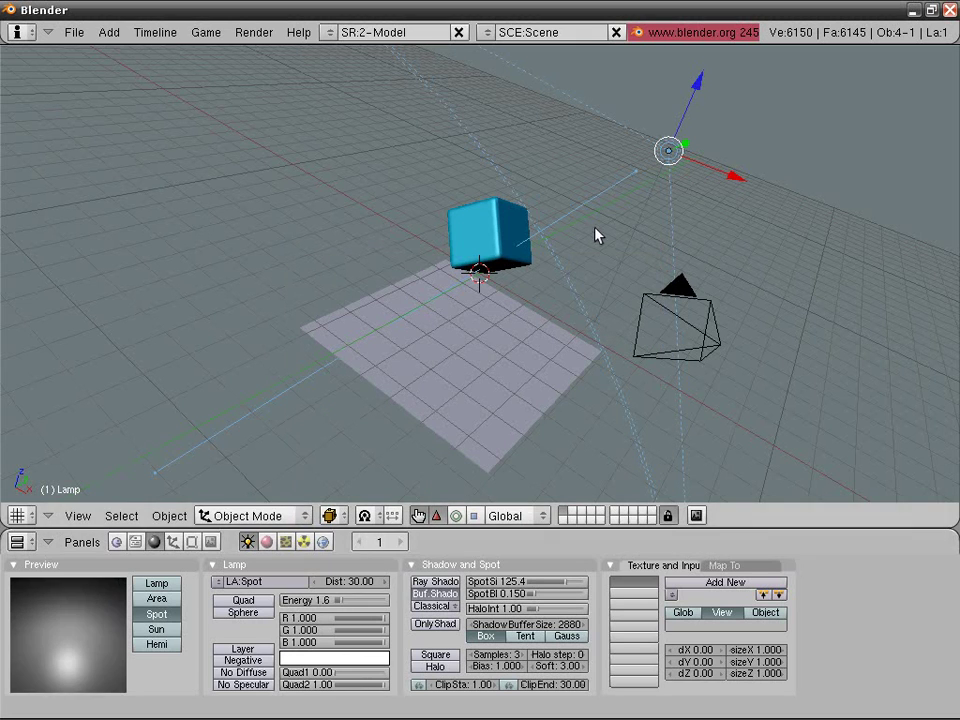
{"action": "middle_click_drag", "start_coordinate": [596, 236], "coordinate": [505, 332]}
- Duplicate the spot lamp, rotate the copy 40 degrees around Z and move it left of the plane
{"action": "key", "text": "shift+d"}
{"action": "right_click", "coordinate": [496, 330]}
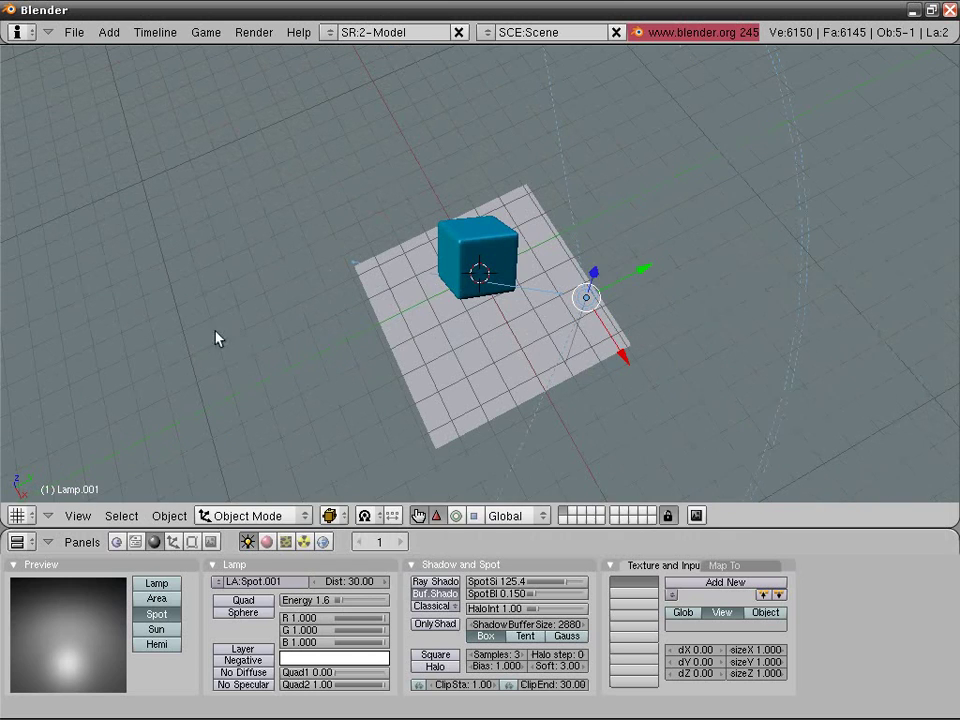
{"action": "key", "text": "r"}
{"action": "key", "text": "z"}
{"action": "left_click", "coordinate": [650, 395]}
{"action": "key", "text": "g"}
{"action": "key", "text": "shift+z"}
{"action": "left_click", "coordinate": [518, 398]}
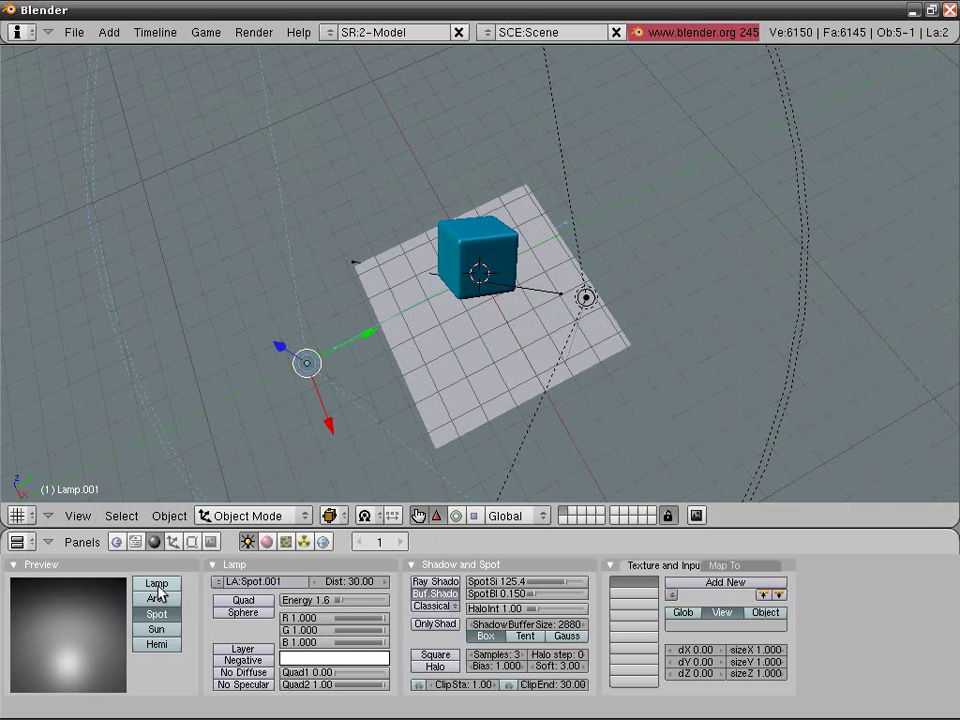
- Make the duplicate a point lamp with energy 1.1 and test-render the scene
{"action": "left_click", "coordinate": [156, 583]}
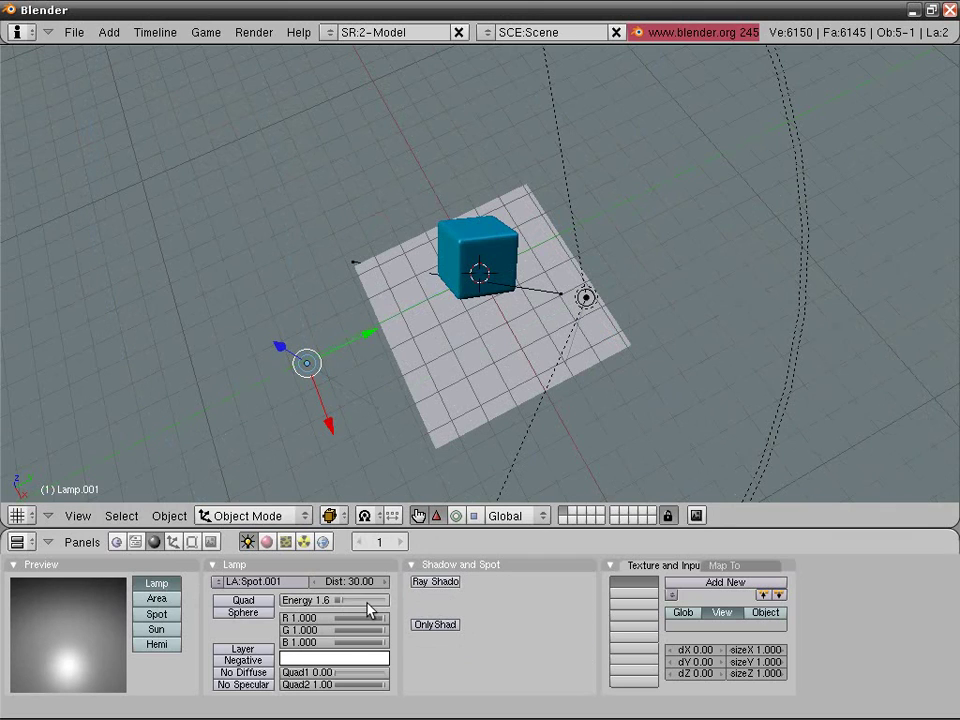
{"action": "left_click_drag", "start_coordinate": [369, 611], "coordinate": [358, 606]}
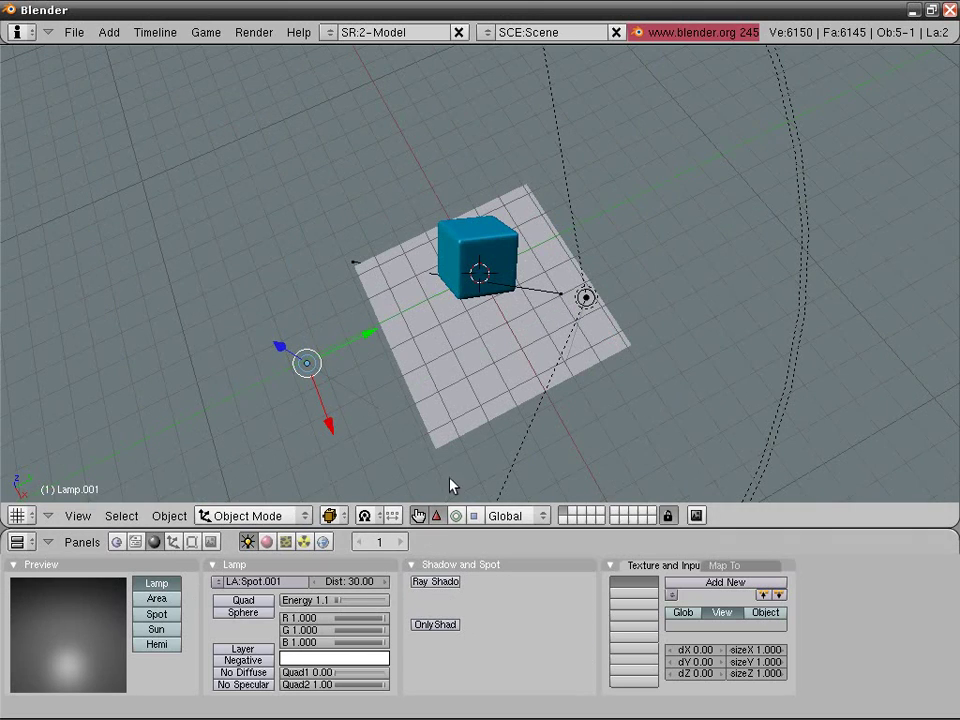
{"action": "key", "text": "F12"}
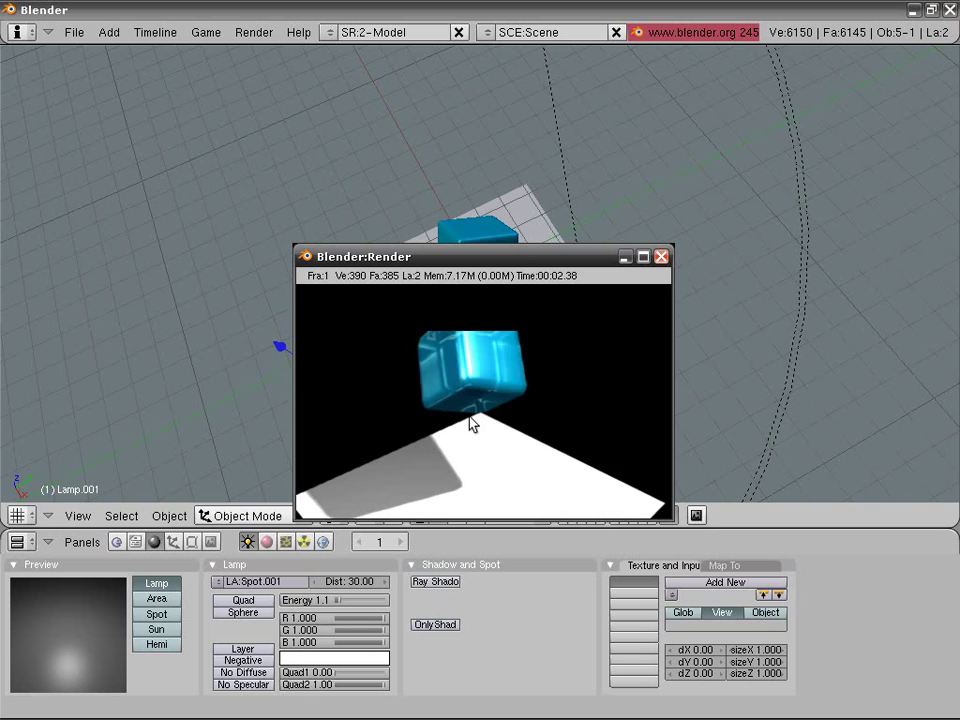
{"action": "left_click", "coordinate": [661, 257]}
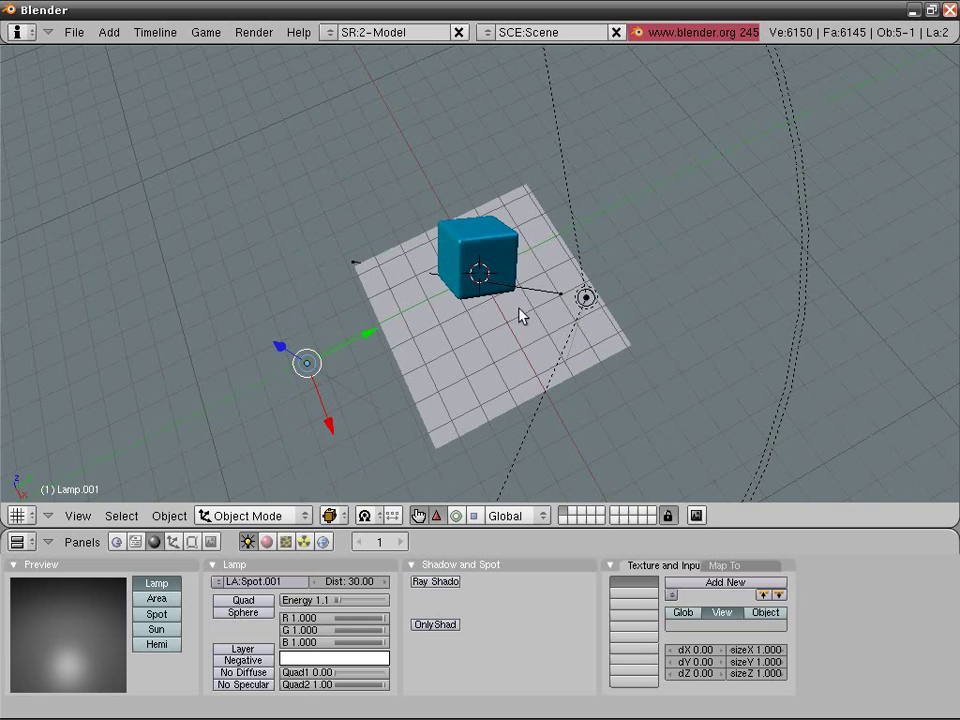
{"action": "left_click", "coordinate": [157, 614]}
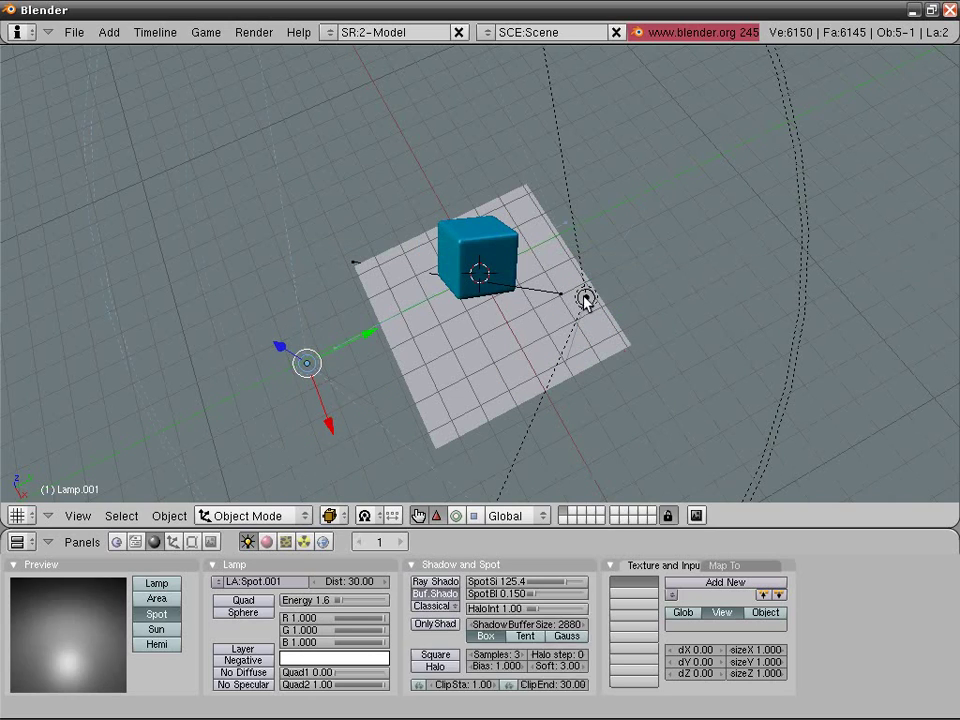
{"action": "left_click", "coordinate": [168, 586]}
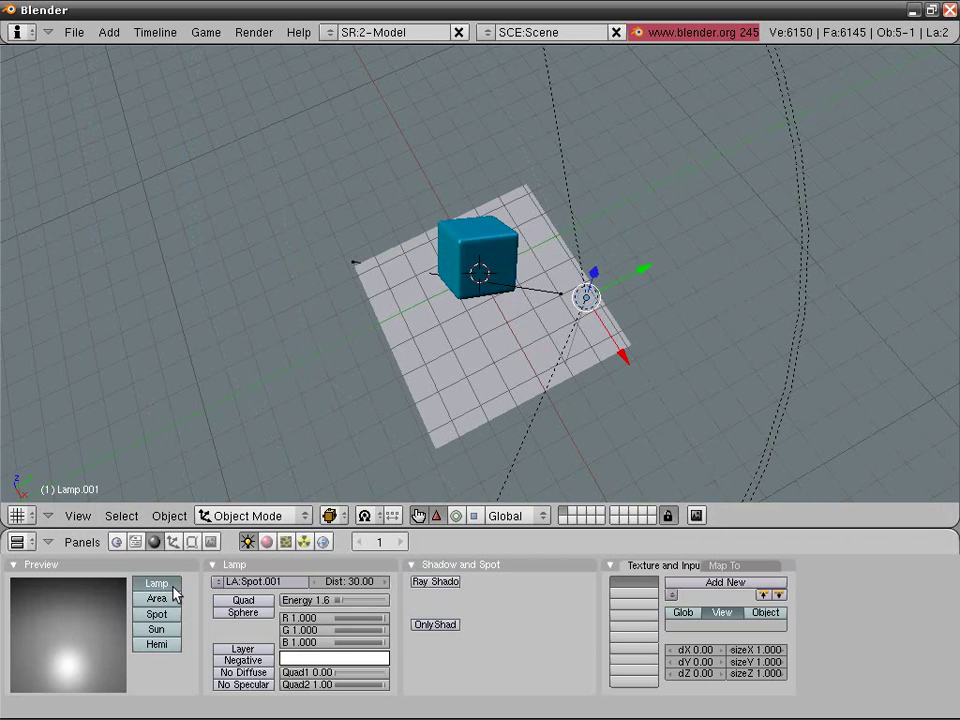
- Reselect the original spot lamp, test-render the lighting, then switch to the SR:4-Sequence screen
{"action": "right_click", "coordinate": [555, 392]}
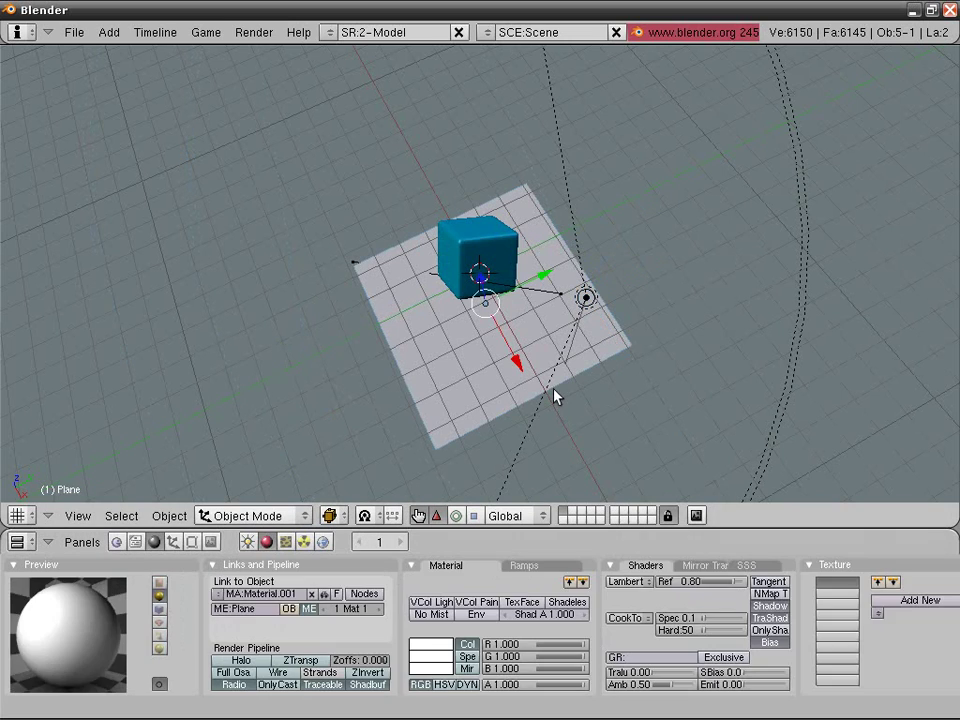
{"action": "right_click", "coordinate": [543, 417]}
{"action": "key", "text": "F12"}
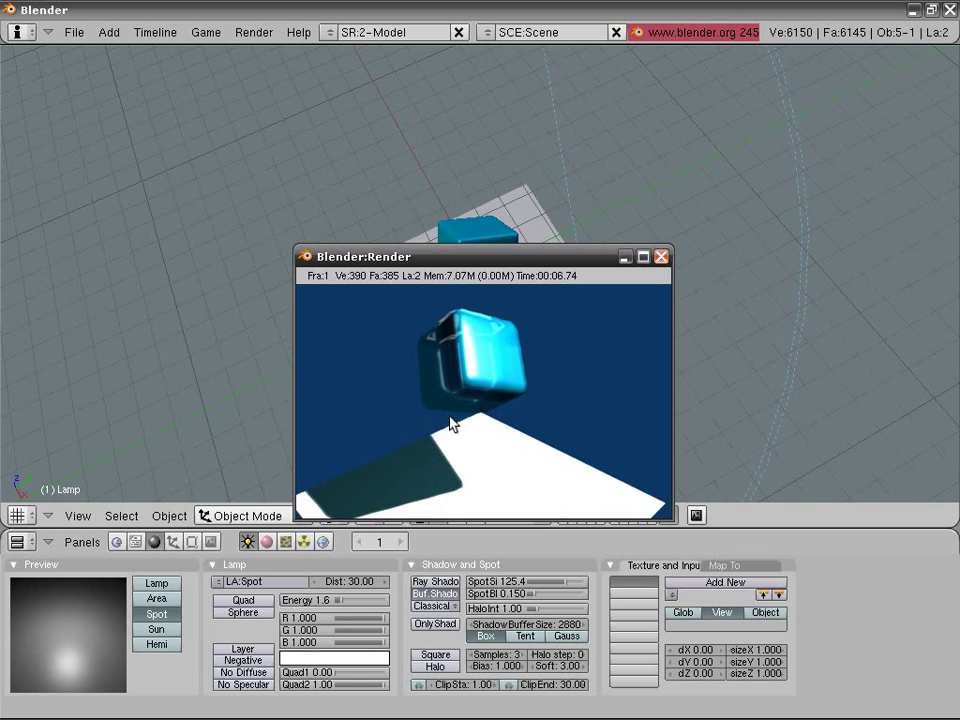
{"action": "left_click", "coordinate": [661, 257]}
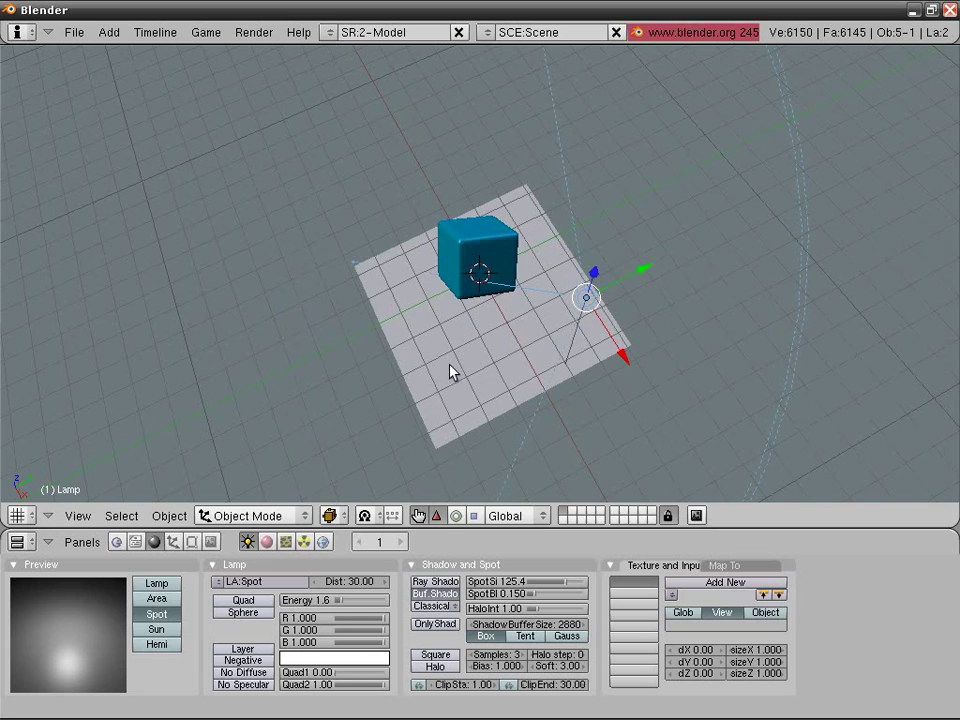
{"action": "mouse_move", "coordinate": [450, 372]}
{"action": "middle_mouse_down"}
{"action": "mouse_move", "coordinate": [491, 339]}
{"action": "mouse_move", "coordinate": [718, 379]}
{"action": "mouse_move", "coordinate": [465, 365]}
{"action": "middle_mouse_up"}
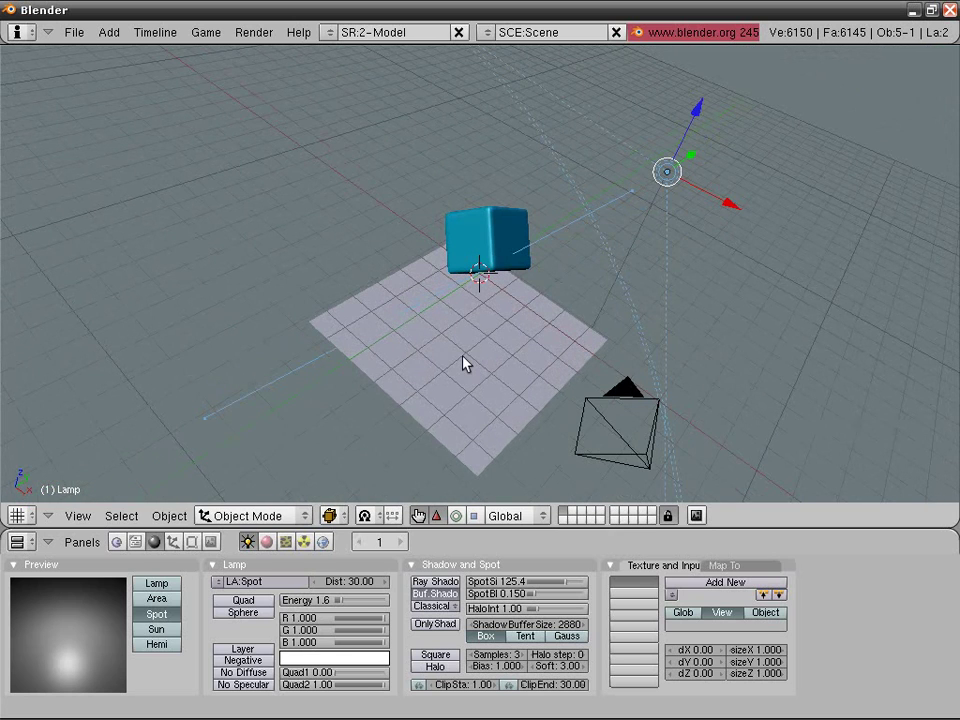
{"action": "middle_click_drag", "start_coordinate": [499, 358], "coordinate": [568, 315]}
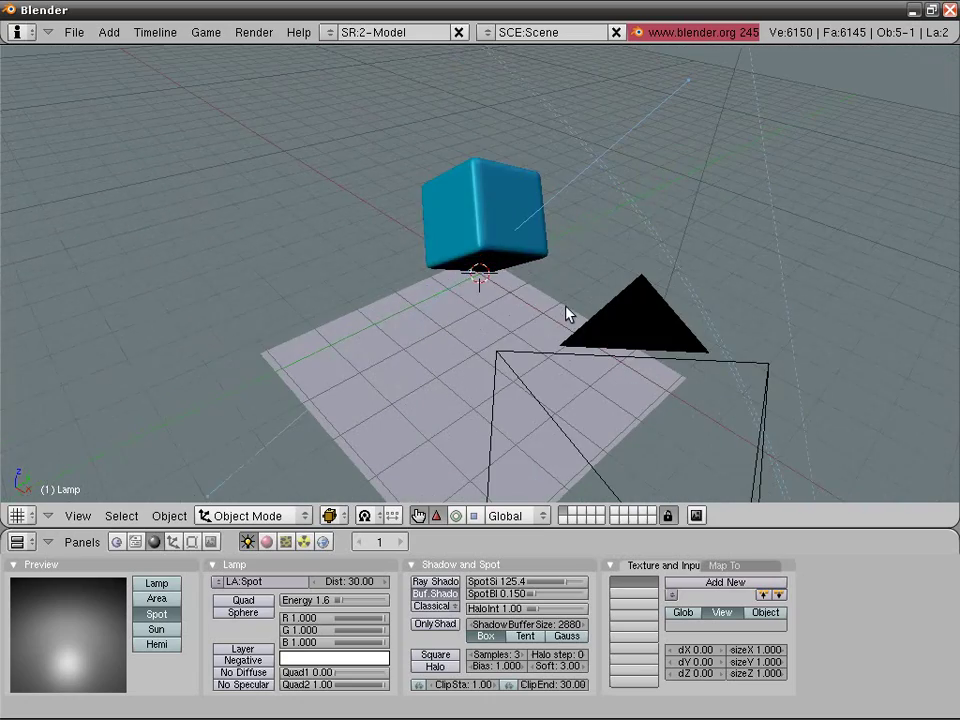
{"action": "key", "text": "ctrl+Right"}
{"action": "key", "text": "ctrl+Right"}
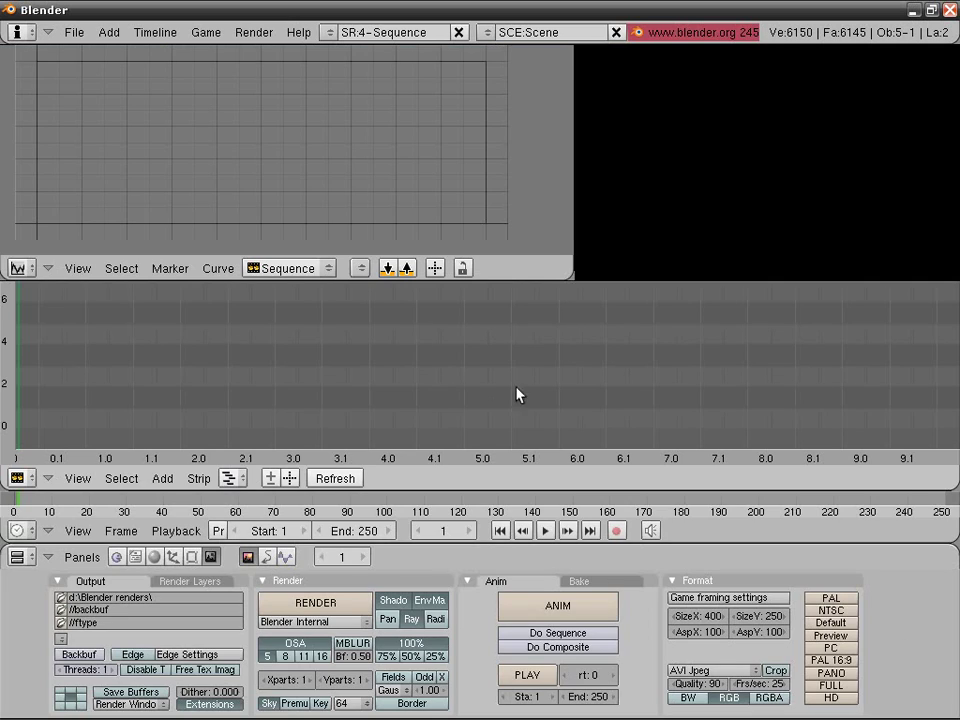
- Set the animation's end frame to 100
{"action": "left_click", "coordinate": [350, 531]}
{"action": "type", "text": "1"}
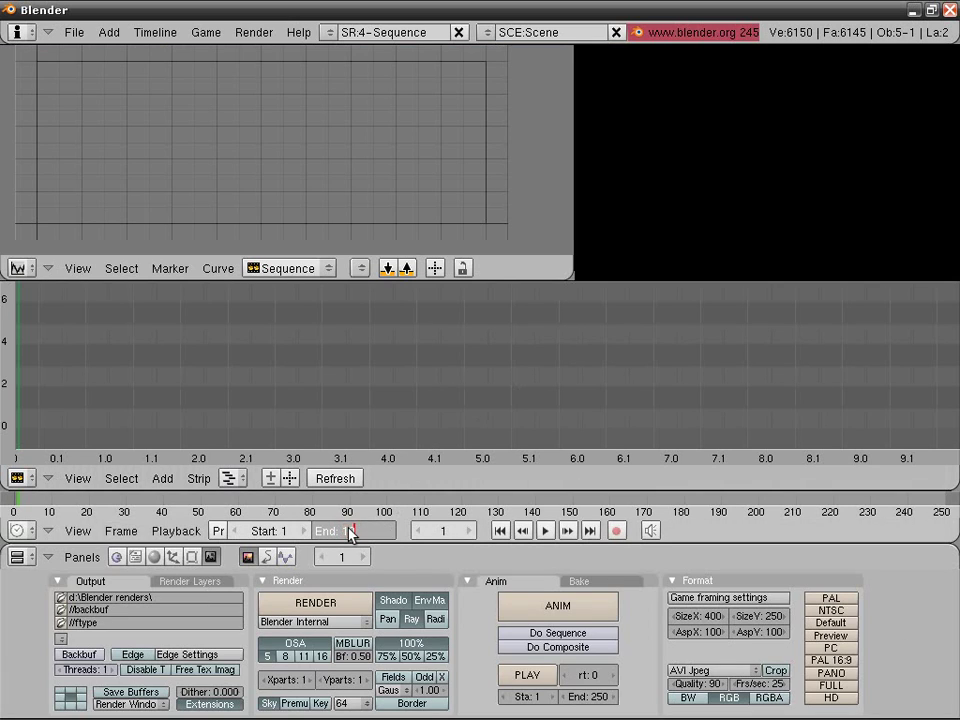
{"action": "type", "text": "00"}
{"action": "key", "text": "Return"}
- Add a Scene strip of the scene 'Scene' starting at frame 1 in the sequencer
{"action": "key", "text": "shift+a"}
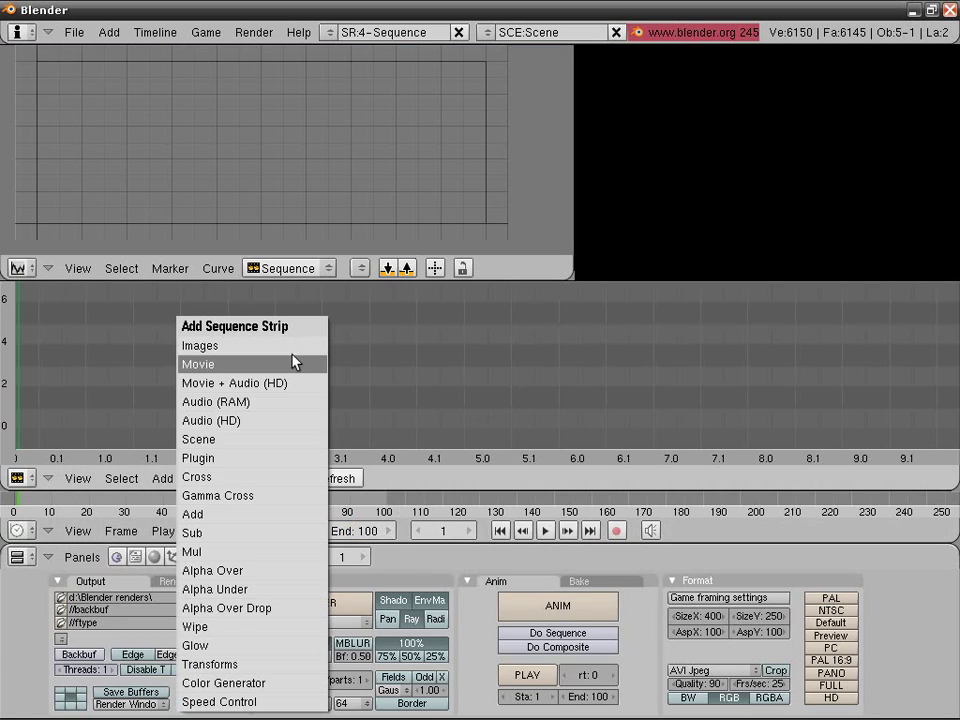
{"action": "left_click", "coordinate": [198, 439]}
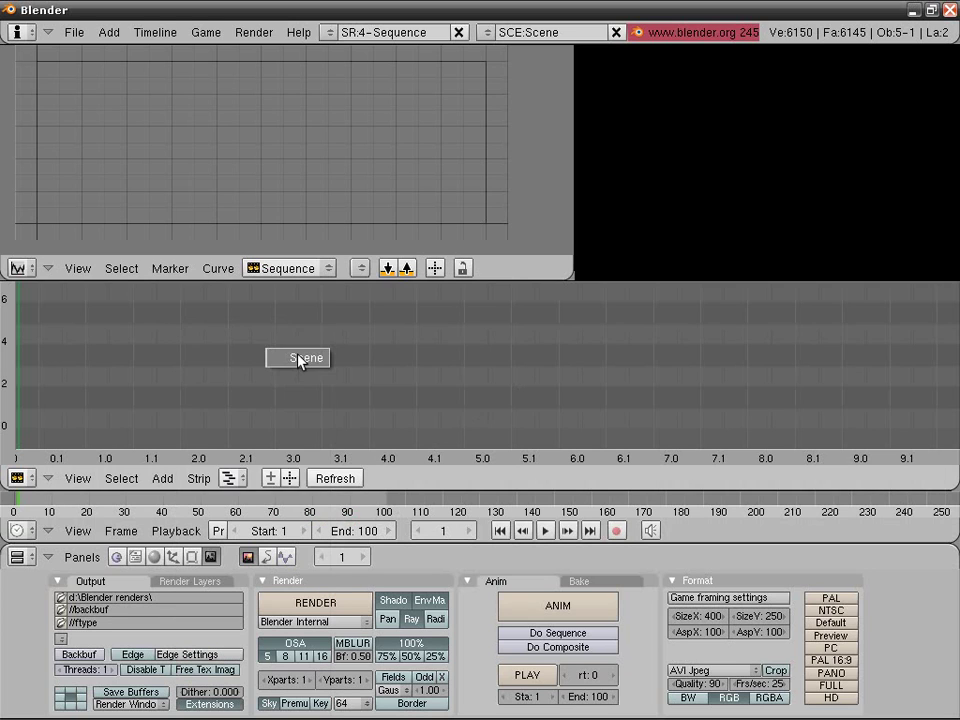
{"action": "left_click", "coordinate": [292, 358]}
{"action": "left_click", "coordinate": [20, 452]}
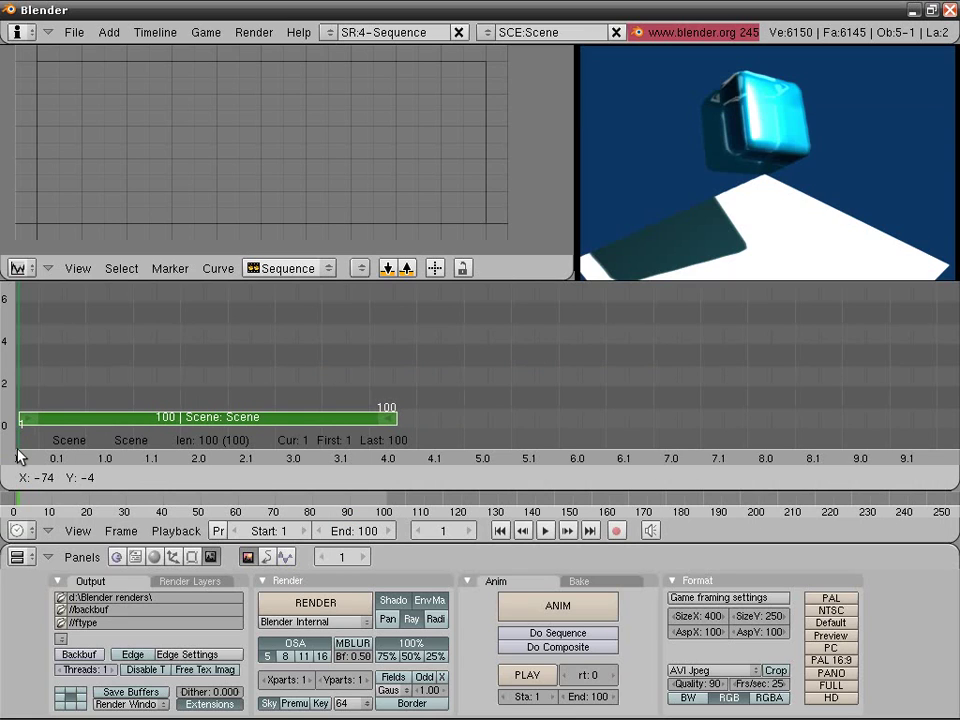
- Add a Glow effect strip over the Scene strip and raise its blur distance to 5.50
{"action": "key", "text": "shift+a"}
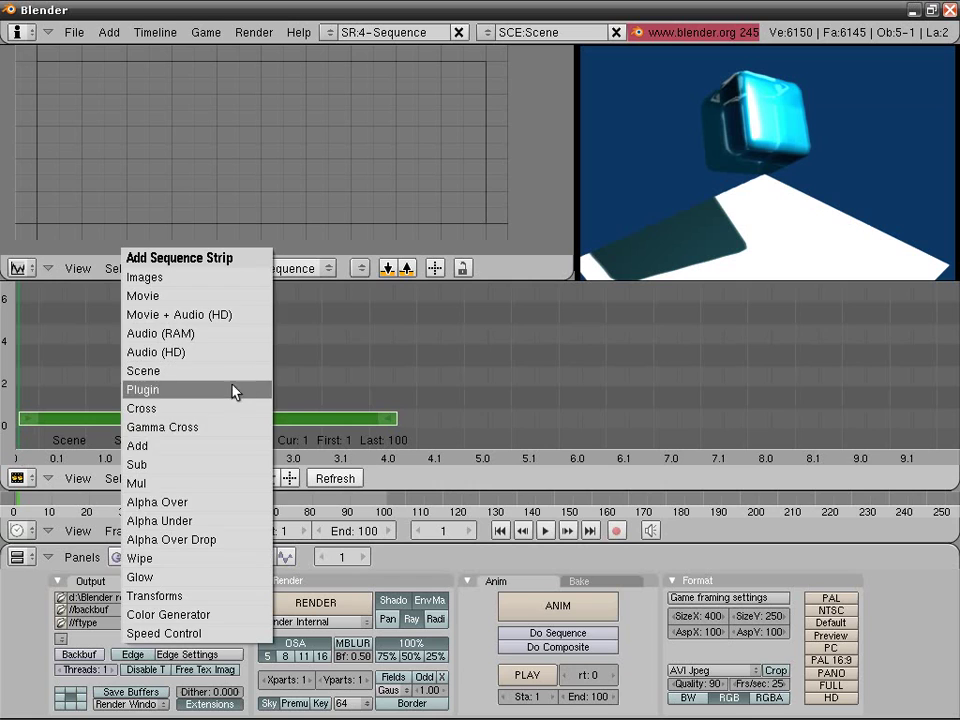
{"action": "left_click", "coordinate": [143, 580]}
{"action": "left_click", "coordinate": [143, 580]}
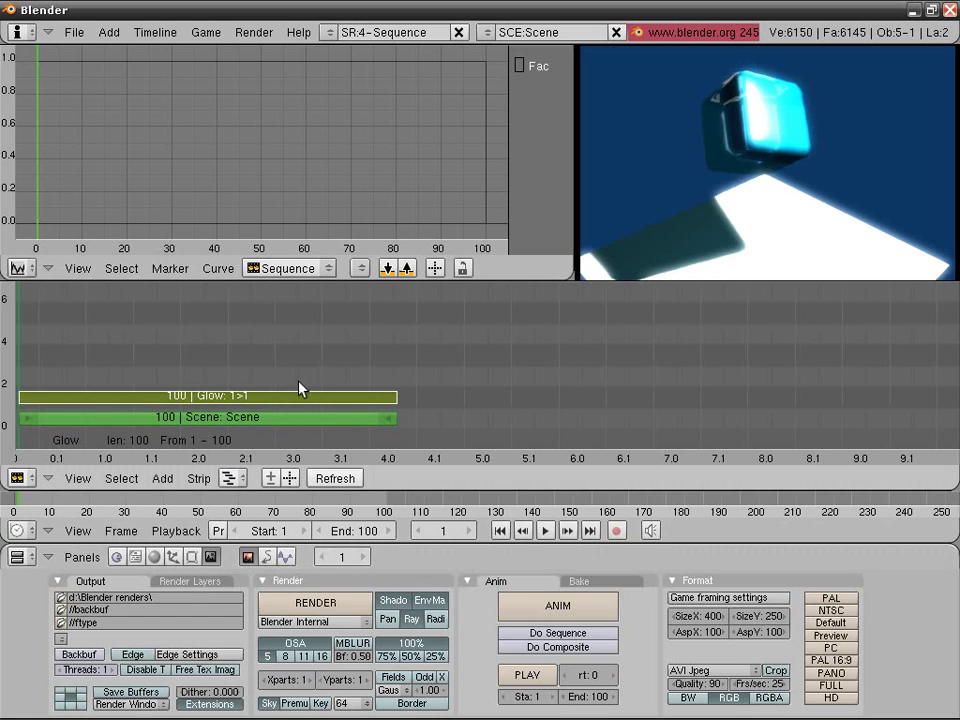
{"action": "key", "text": "n"}
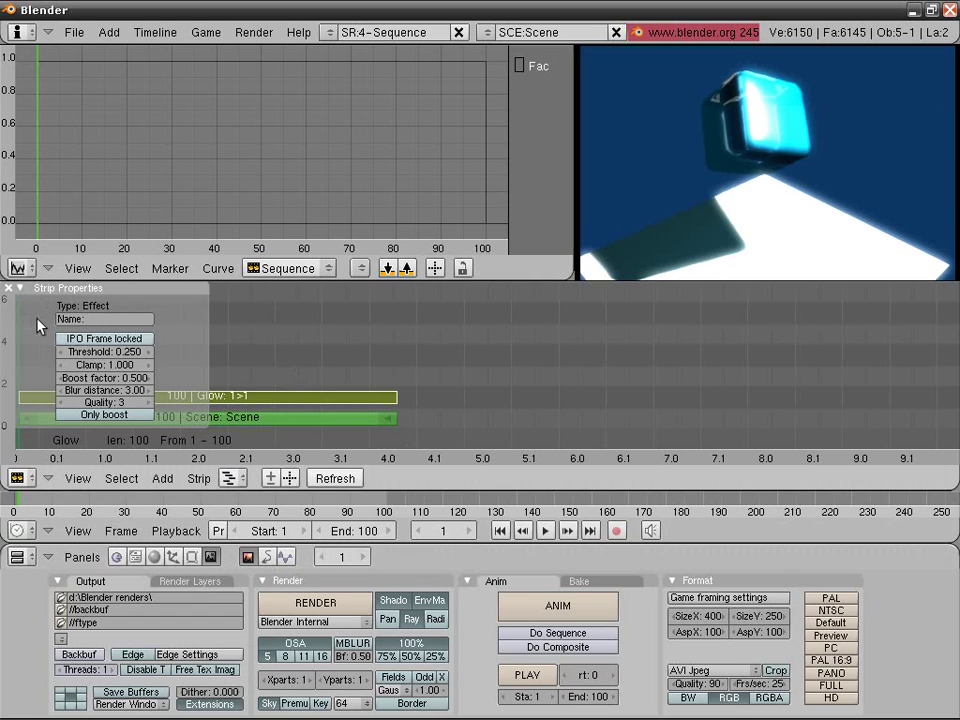
{"action": "left_click_drag", "start_coordinate": [110, 391], "coordinate": [266, 393]}
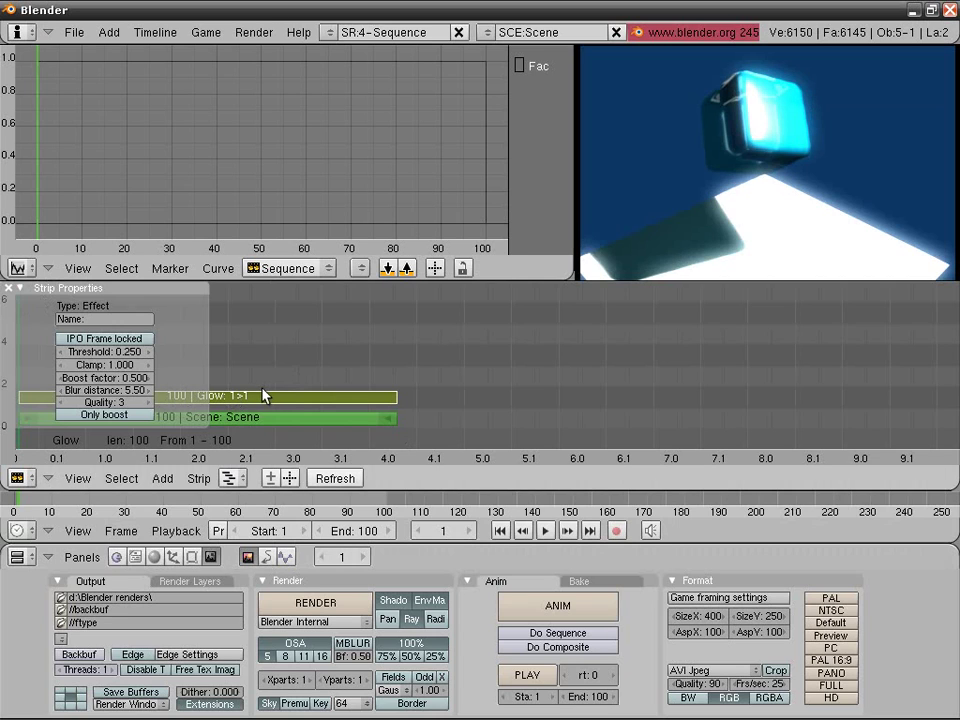
{"action": "left_click", "coordinate": [7, 289]}
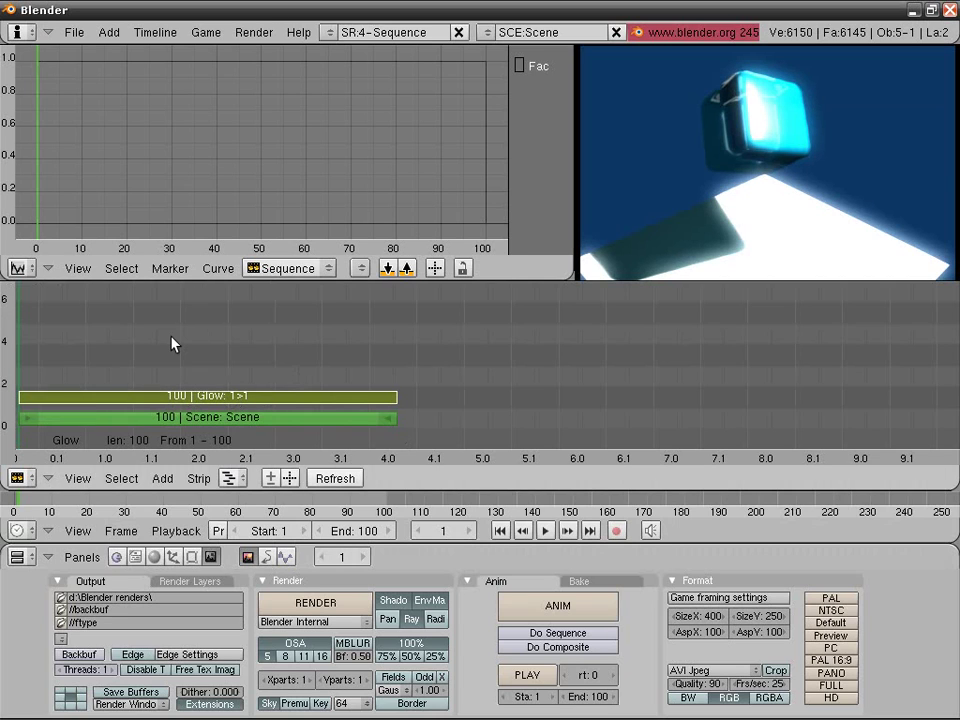